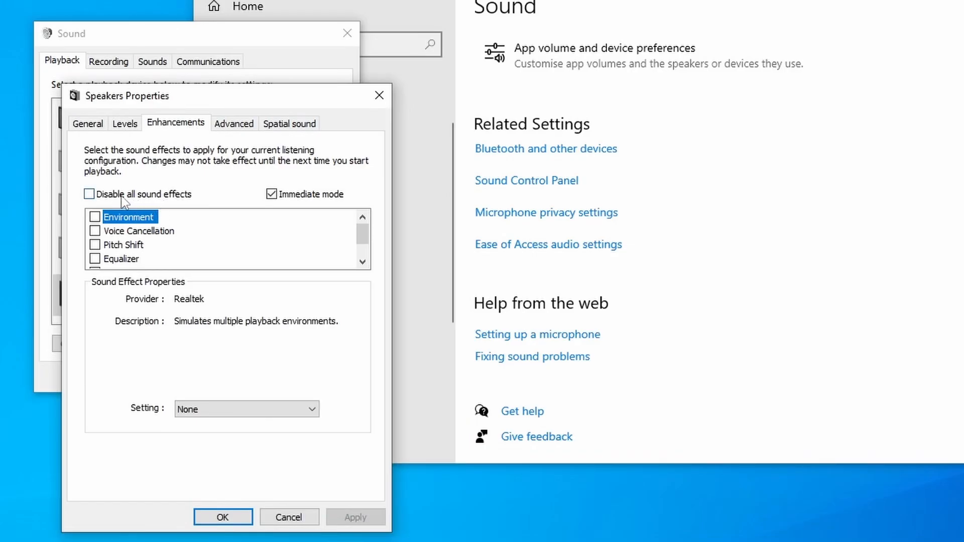
Tick 'Disable all sound effects' on the Speakers Enhancements tab
click(114, 194)
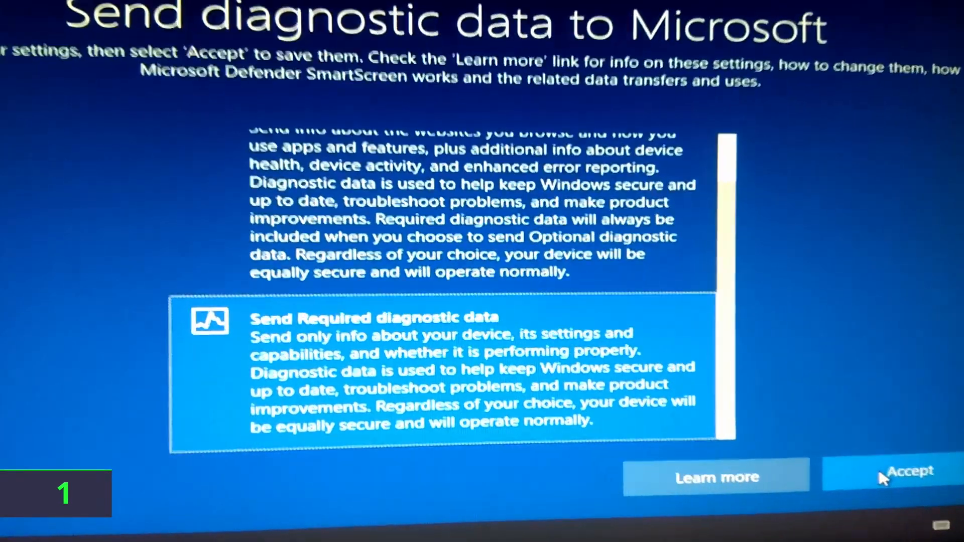
Accept Required diagnostic data, then answer No for inking & typing, tailored experiences and advertising ID
click(879, 472)
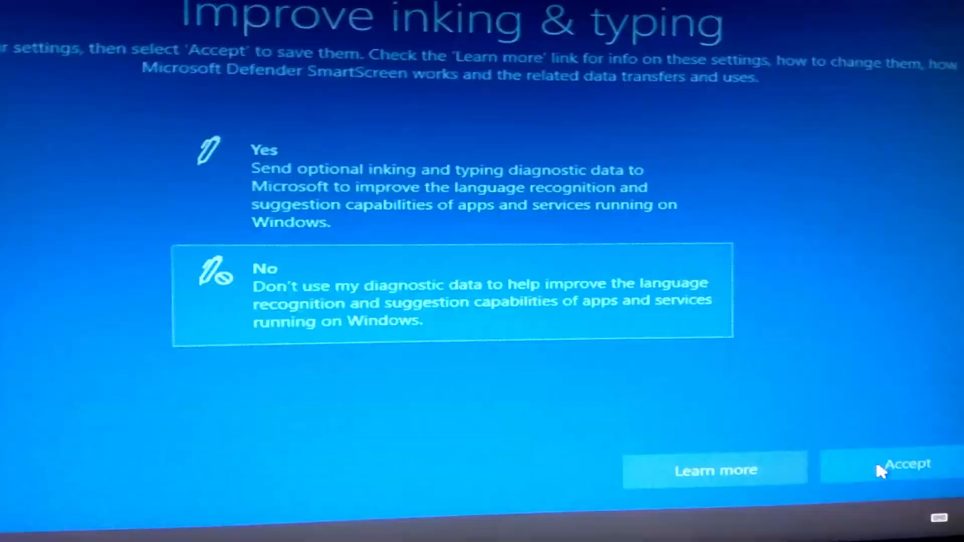
click(879, 471)
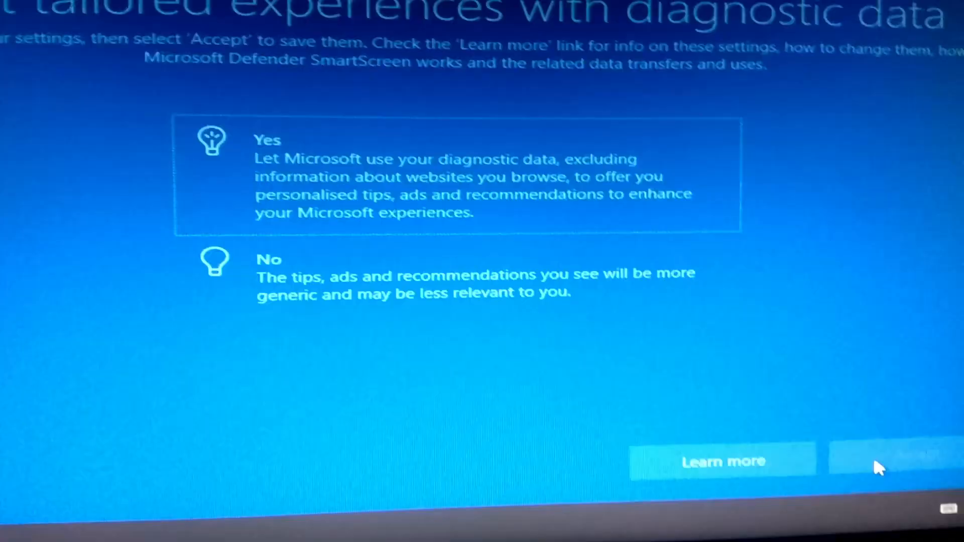
click(293, 297)
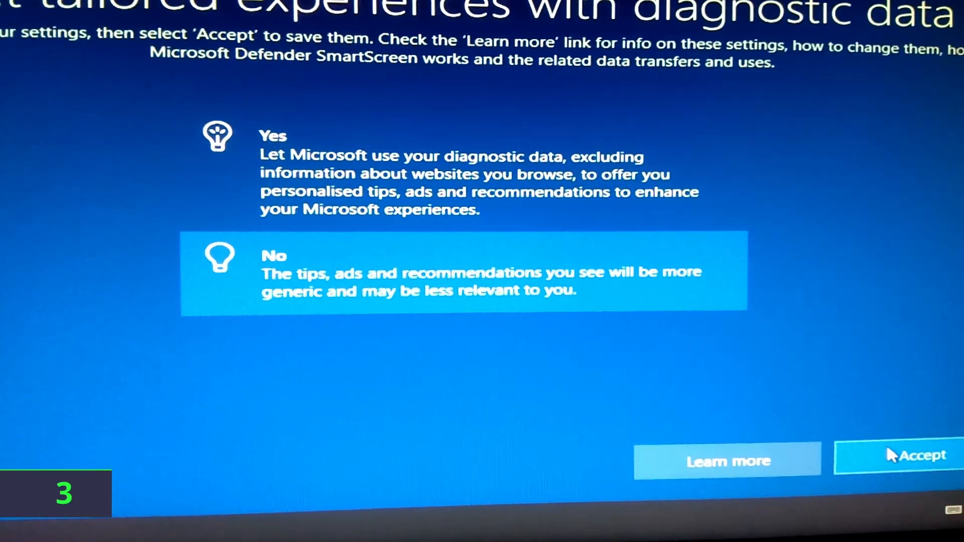
click(887, 449)
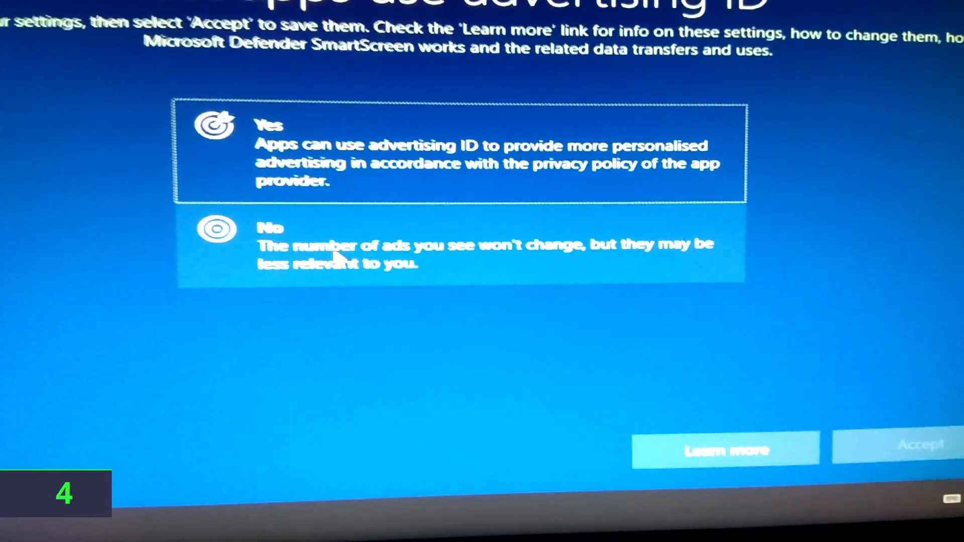
click(338, 257)
click(926, 448)
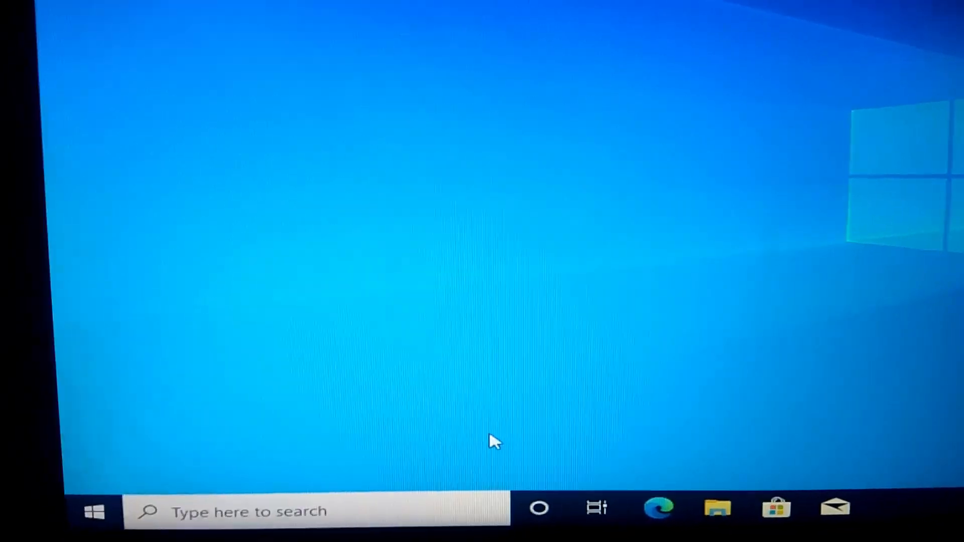
Unpin Edge, Microsoft Store and Mail from the taskbar
right_click(644, 522)
click(634, 496)
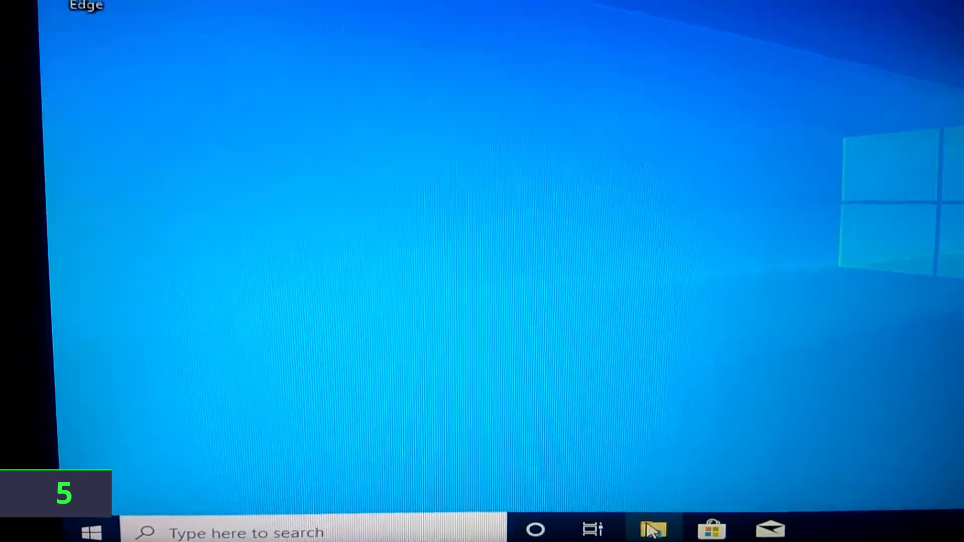
right_click(647, 523)
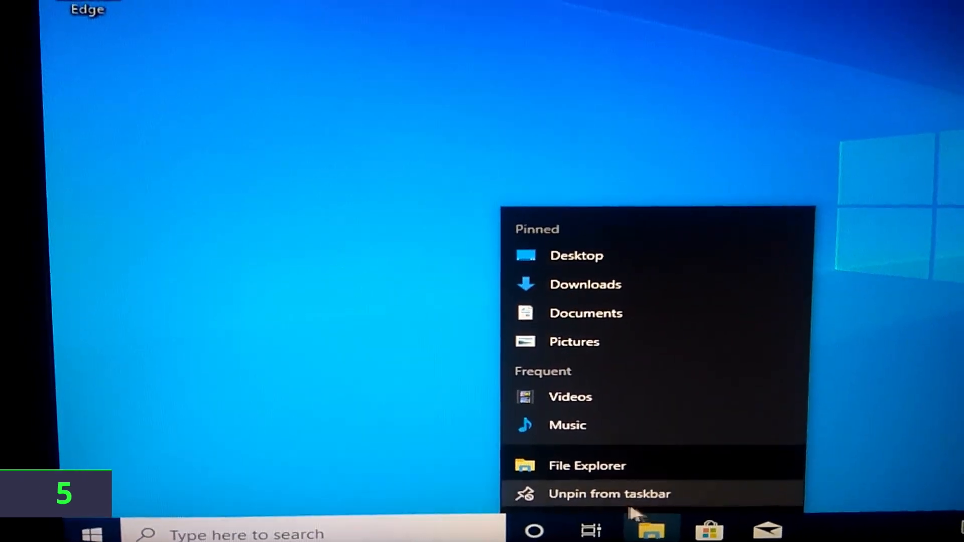
right_click(700, 529)
click(671, 502)
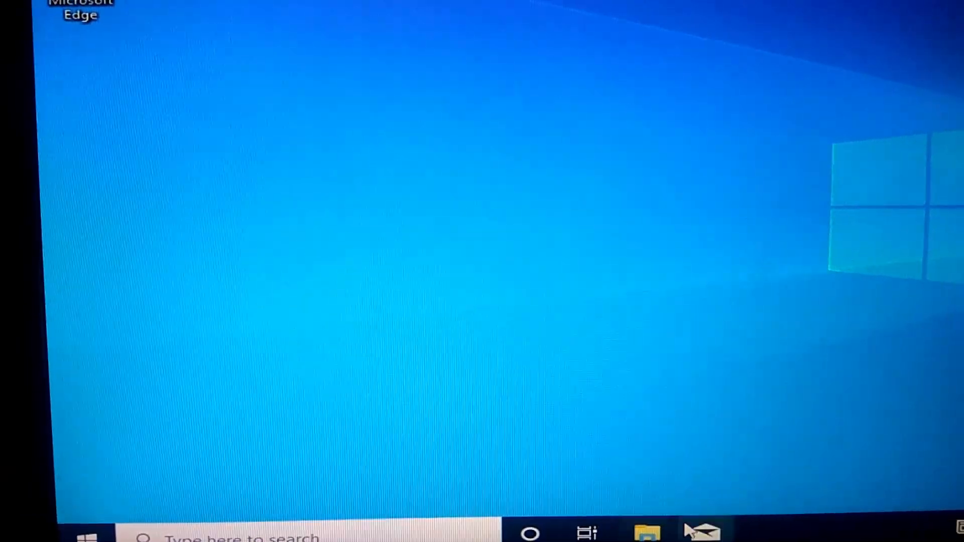
right_click(706, 533)
click(680, 502)
Set taskbar Search to Hidden and check the Start menu afterwards
right_click(702, 533)
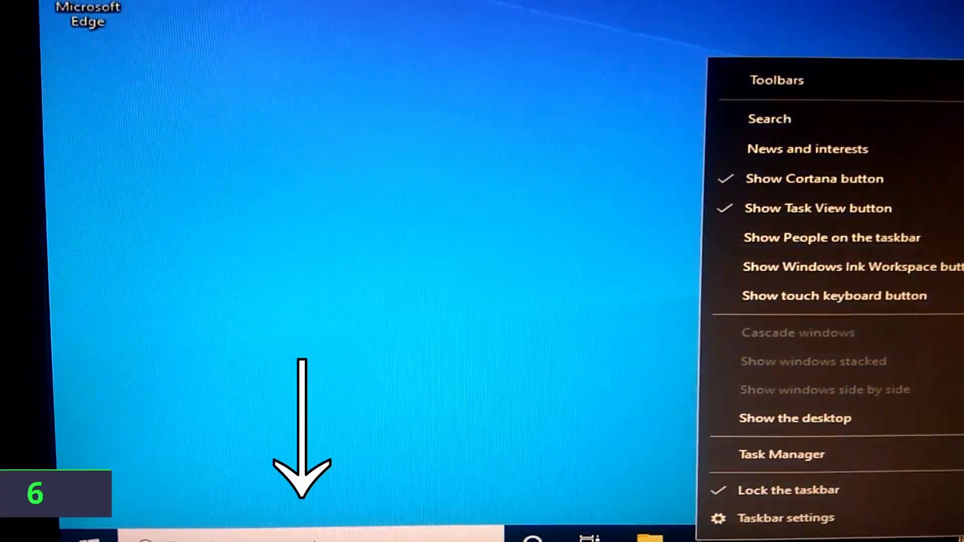
mouse_move(755, 117)
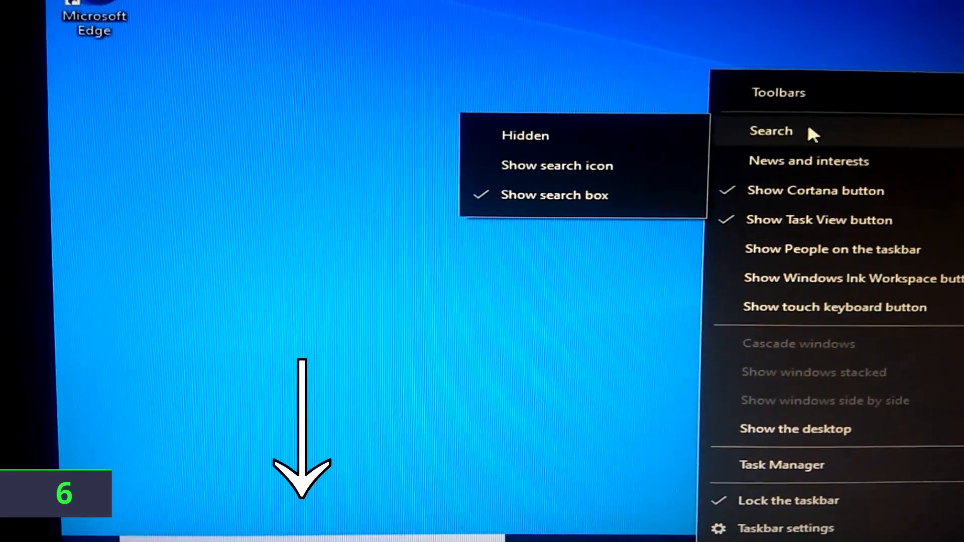
click(625, 139)
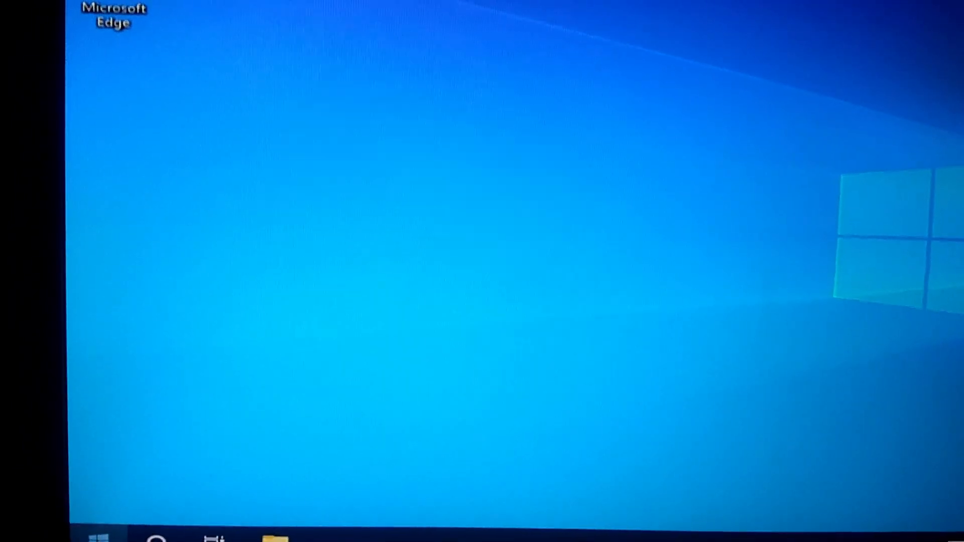
click(99, 537)
text(aaa)
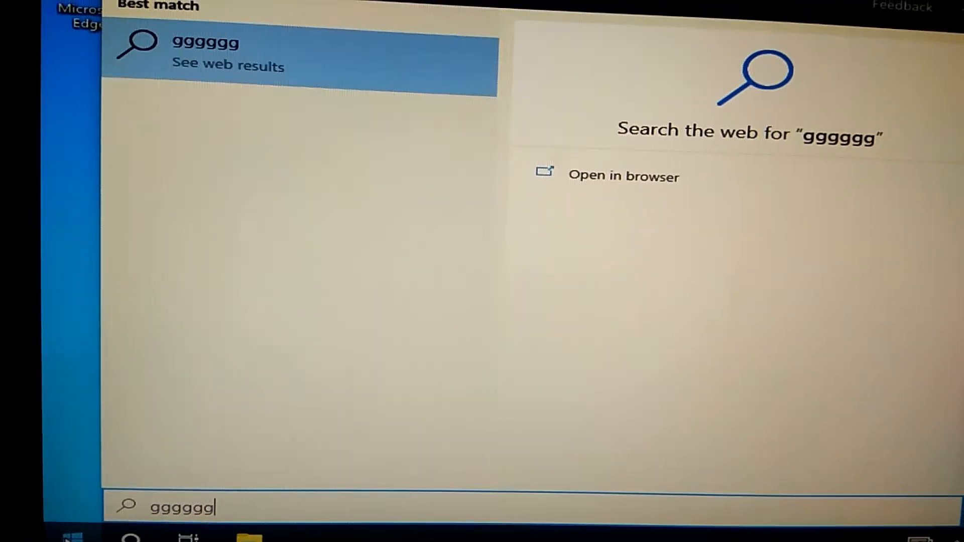
click(60, 538)
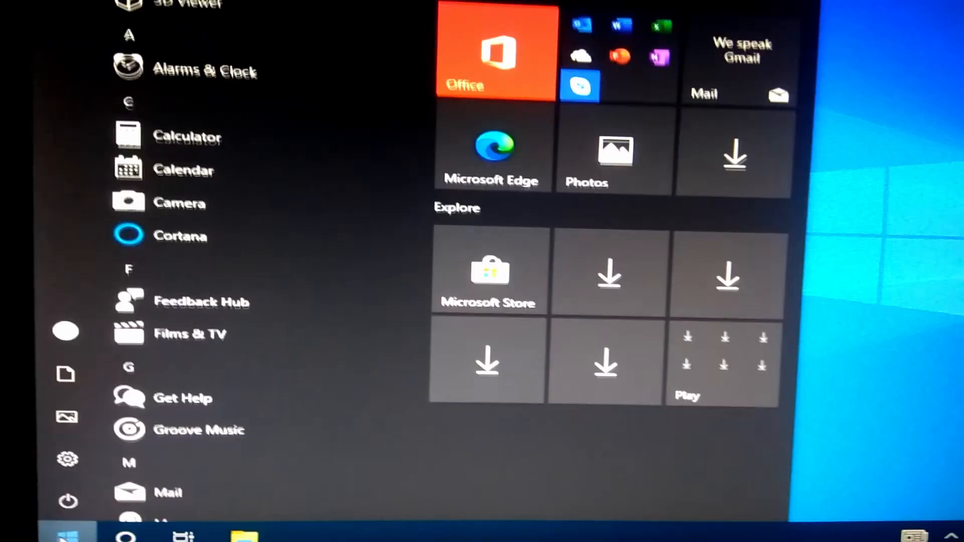
click(68, 537)
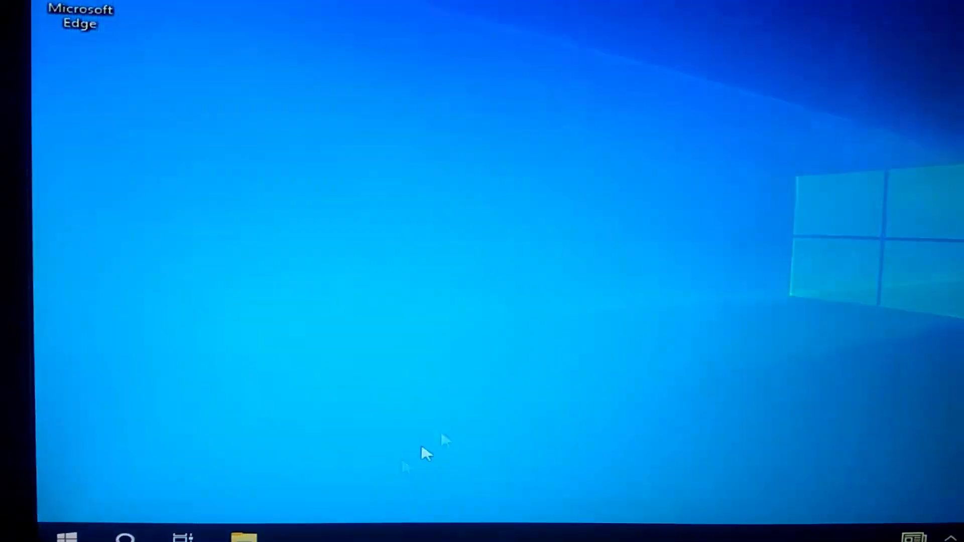
Turn off News and interests, the Task View button and the Cortana button
right_click(296, 516)
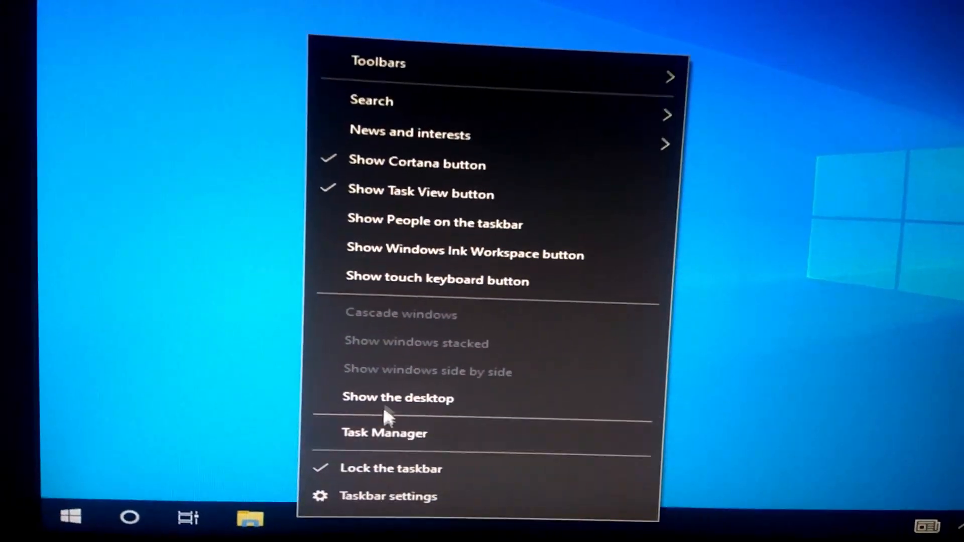
mouse_move(519, 138)
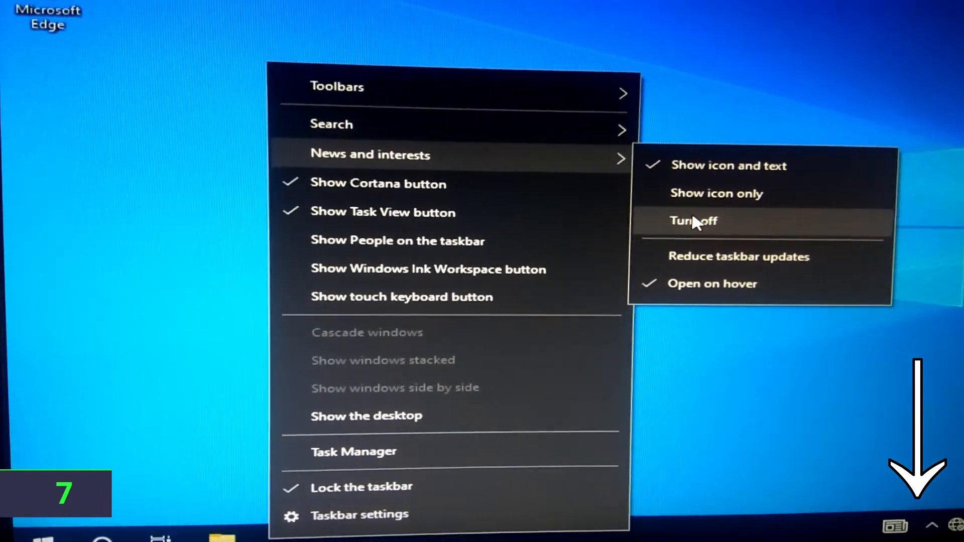
click(692, 222)
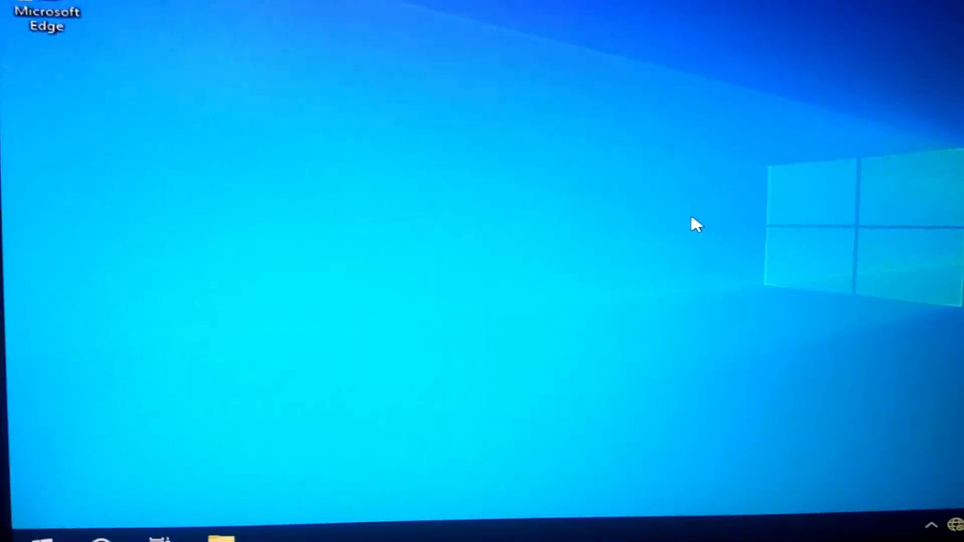
right_click(470, 532)
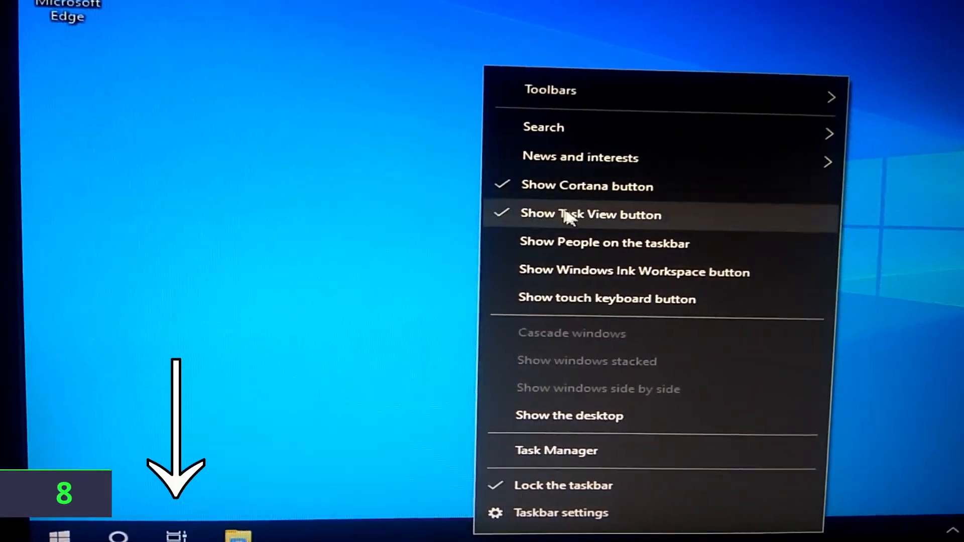
click(582, 210)
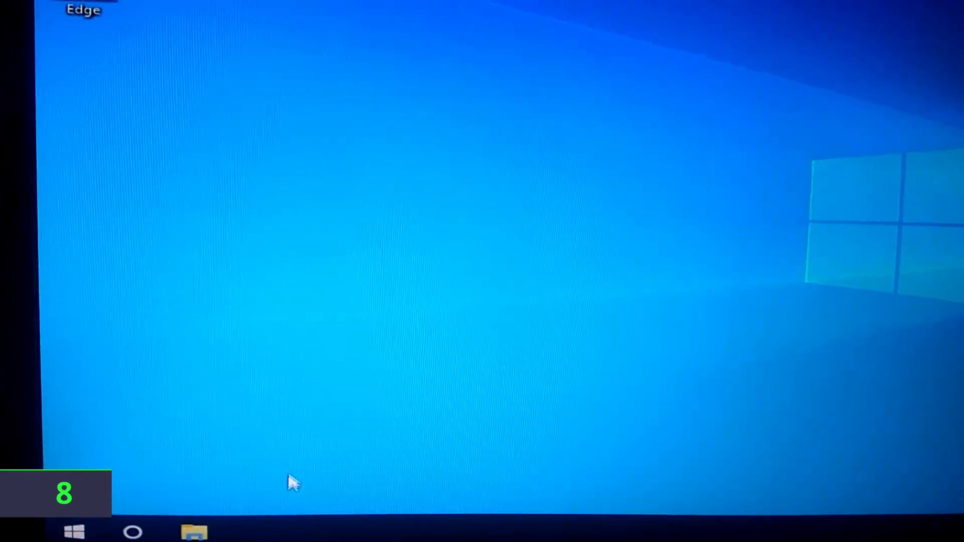
right_click(283, 530)
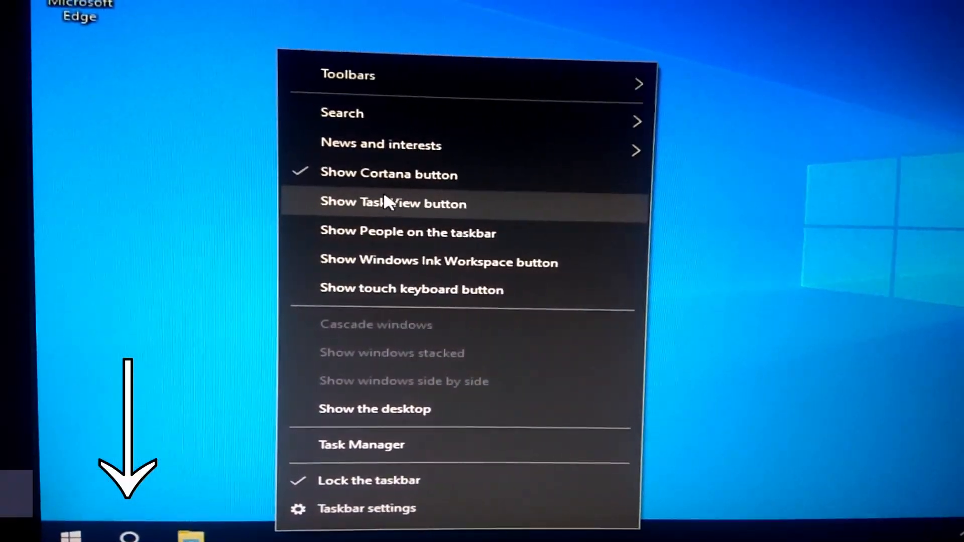
click(389, 186)
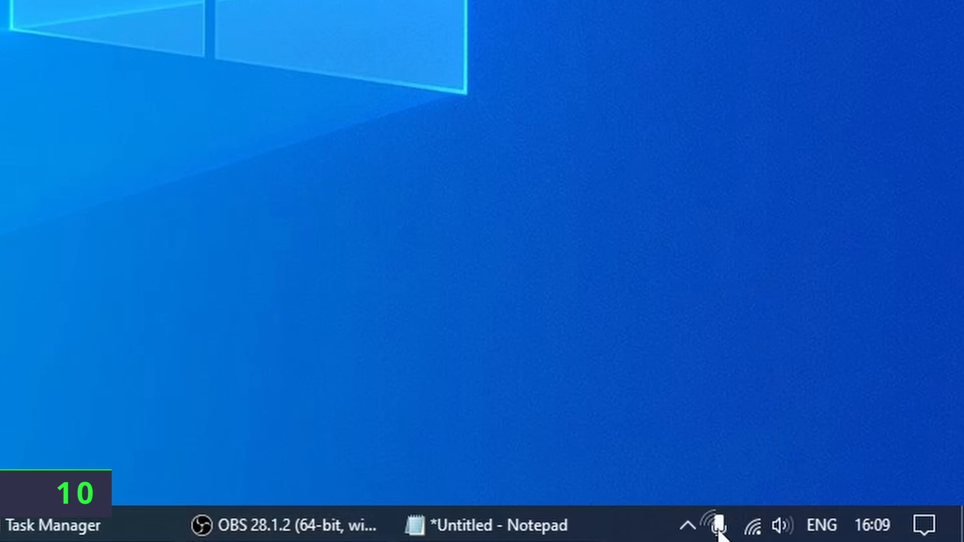
click(694, 528)
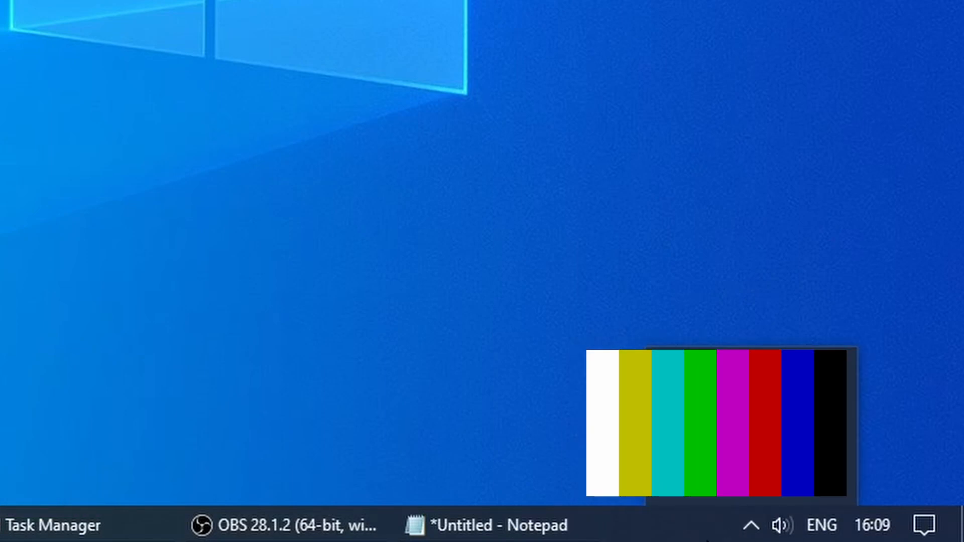
click(759, 527)
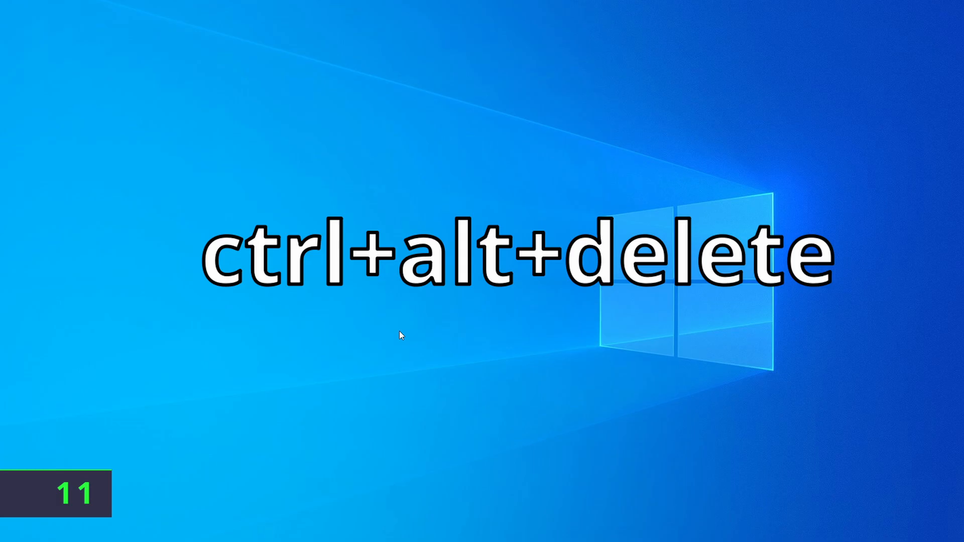
From the Ctrl+Alt+Delete security screen, choose Change a password
key(ctrl+alt+Delete)
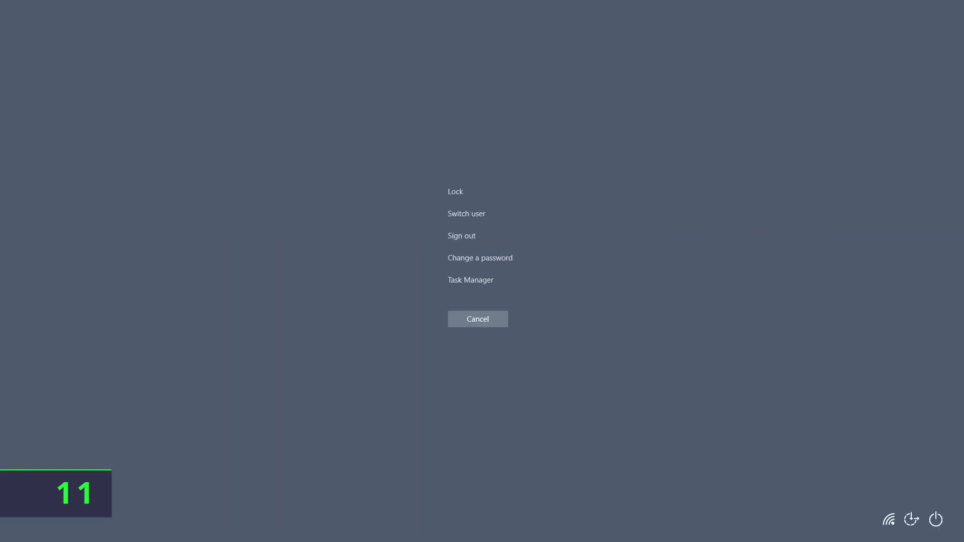
click(478, 242)
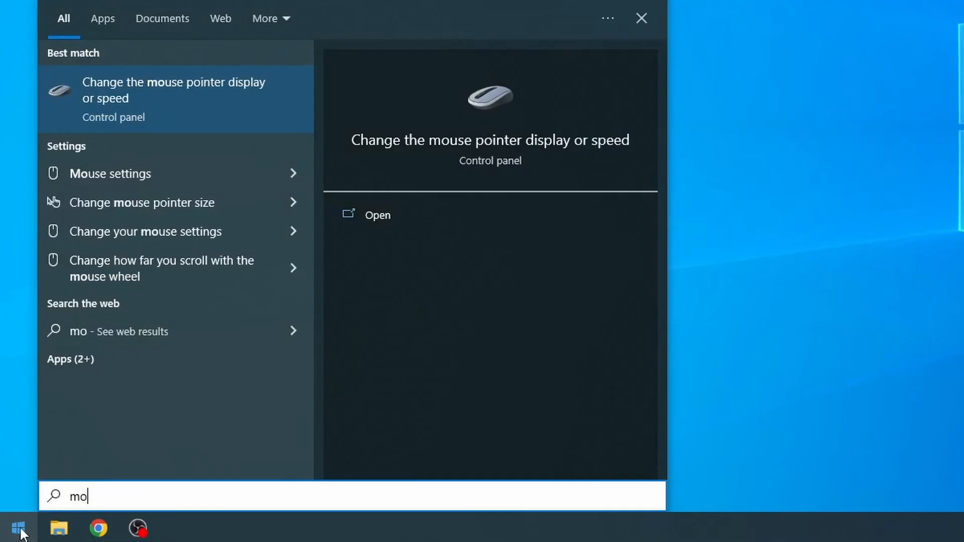
Open mouse pointer settings from search, untick Enhance pointer precision, and confirm with OK
text(use)
key(Down)
key(Down)
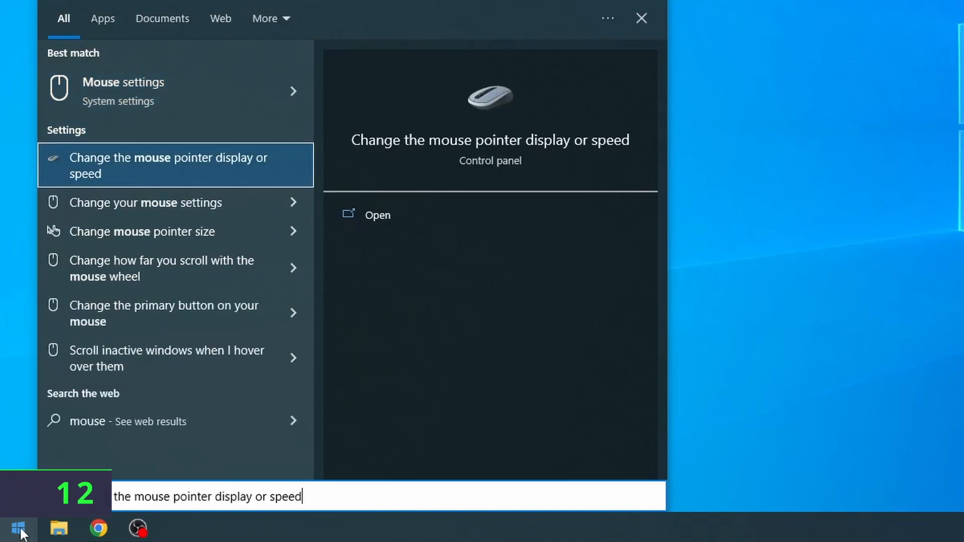
key(Return)
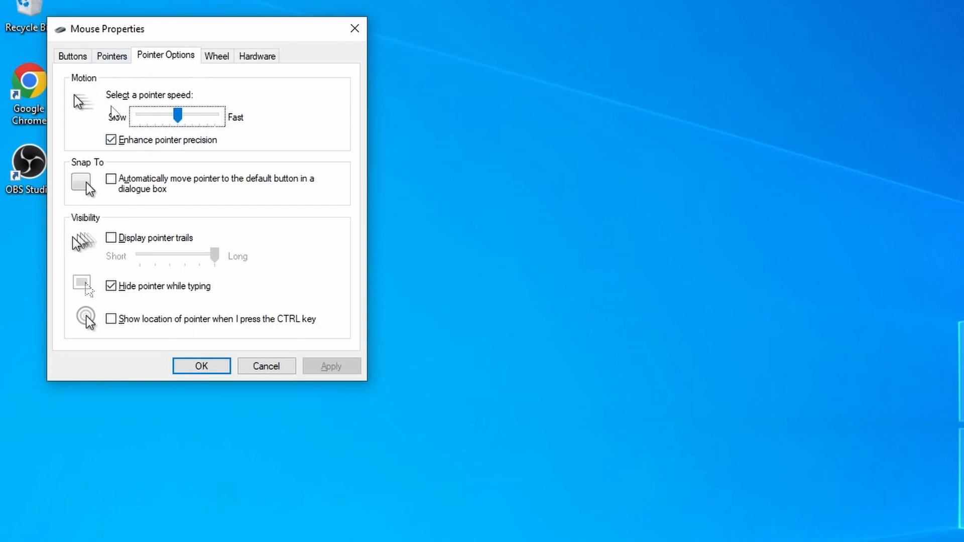
click(111, 140)
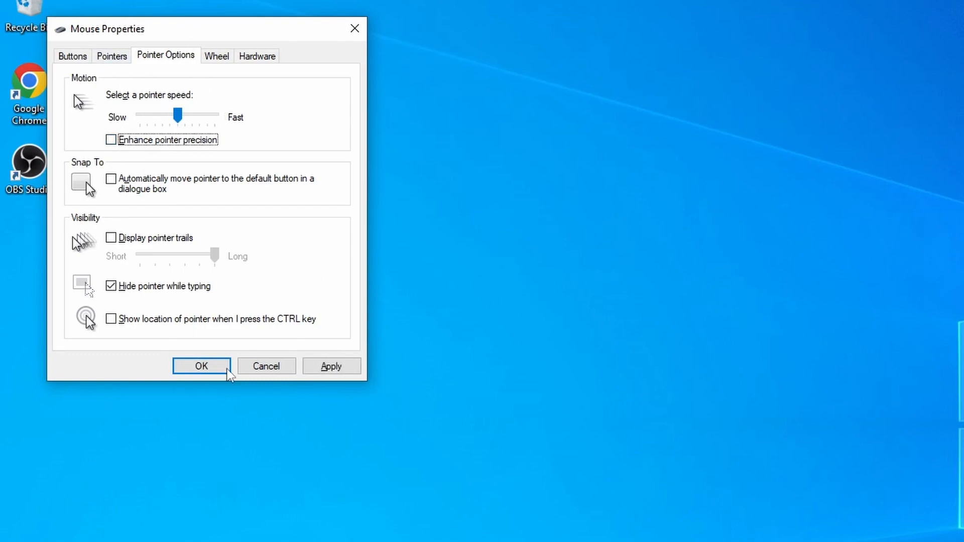
click(194, 366)
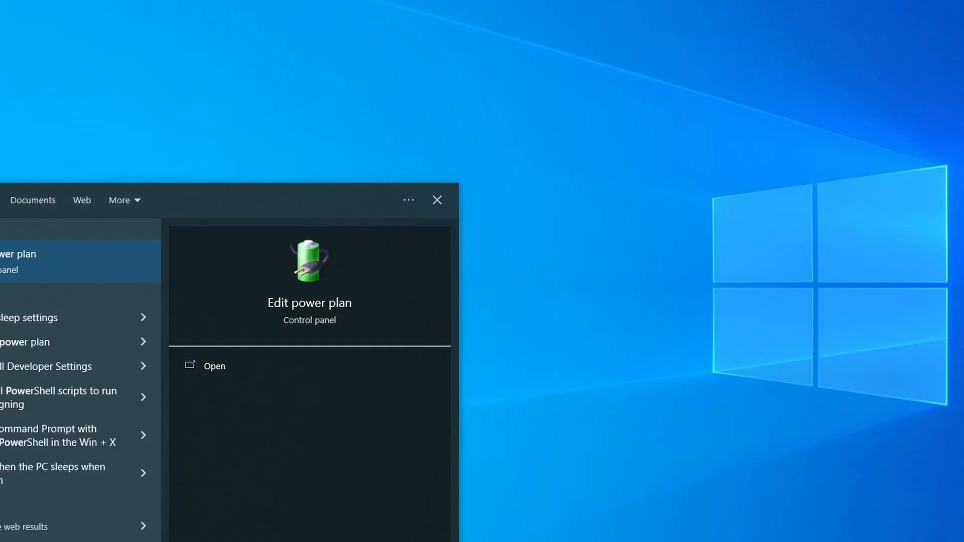
Set the Balanced plan's Put the computer to sleep to Never and save changes
key(Return)
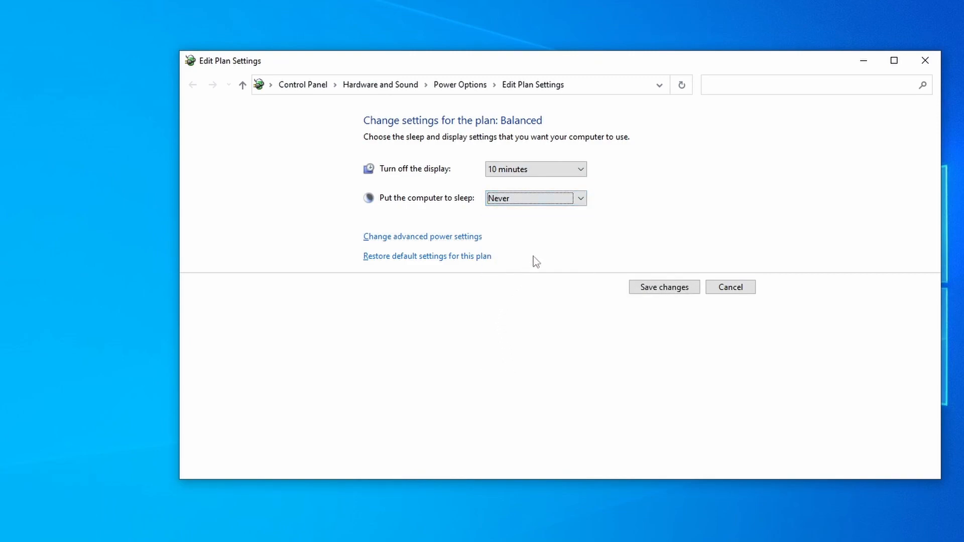
click(659, 294)
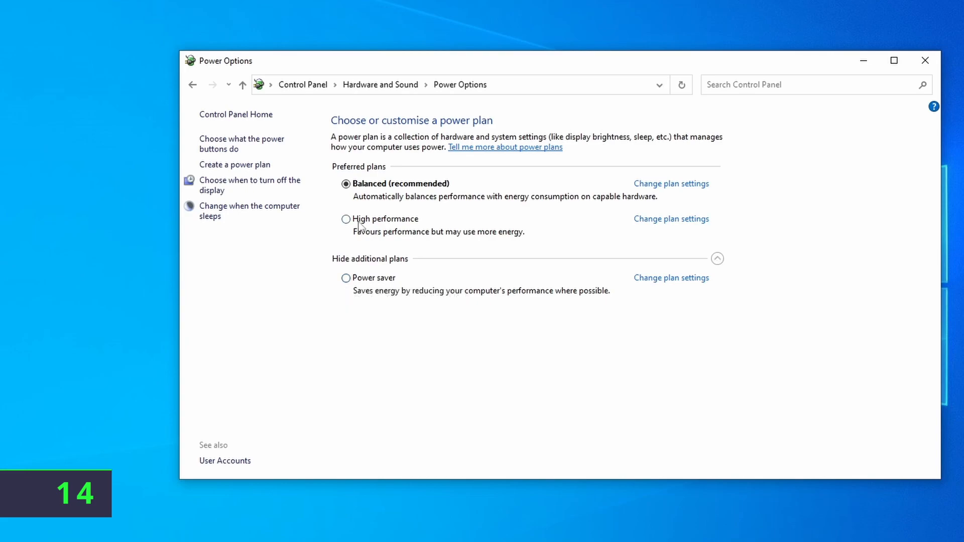
Select High performance and set Allow wake timers to Disable in its advanced power settings
click(671, 221)
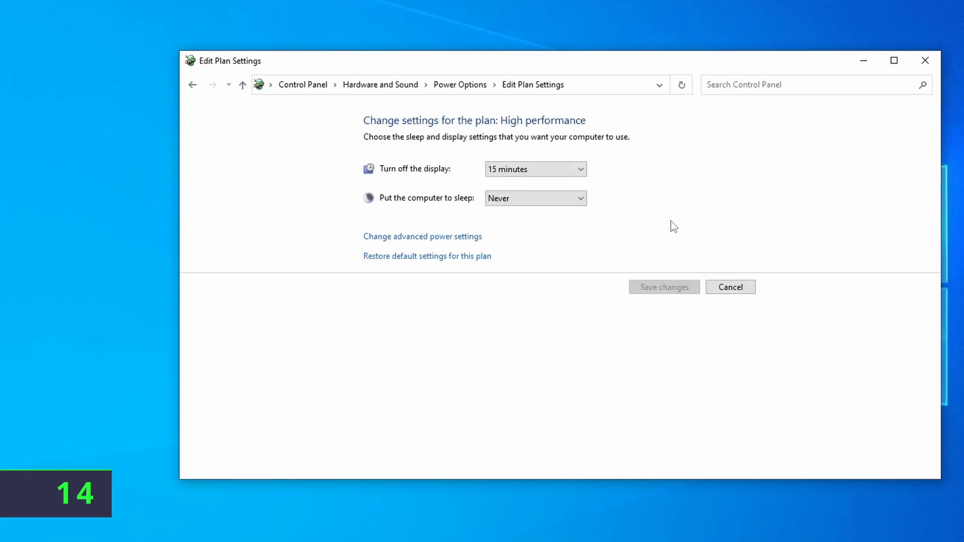
click(434, 243)
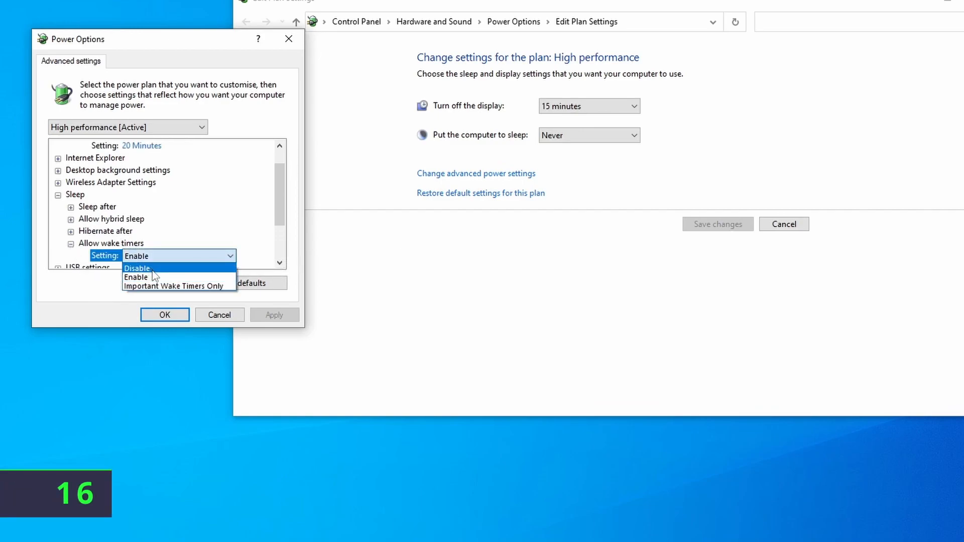
click(165, 316)
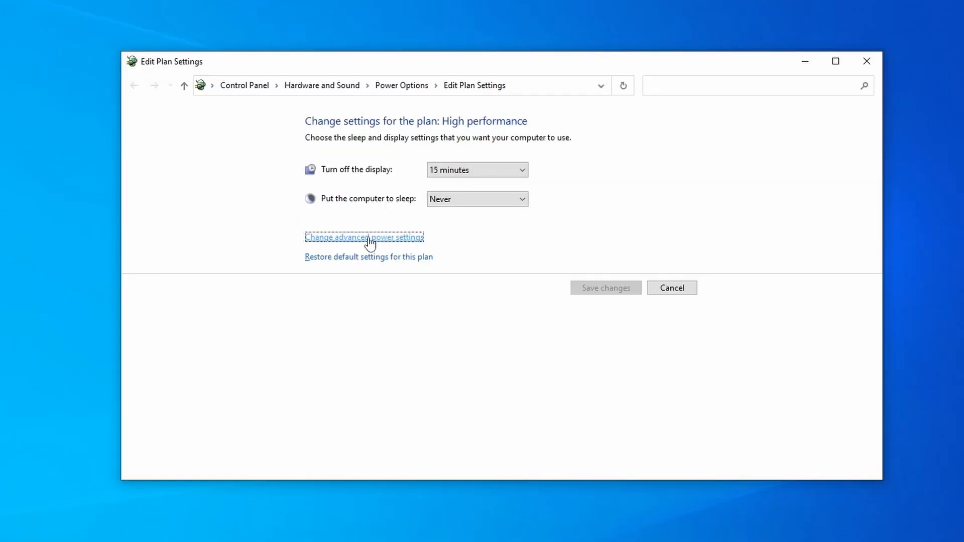
Set the power button action to Sleep under Choose what the power buttons do
click(387, 91)
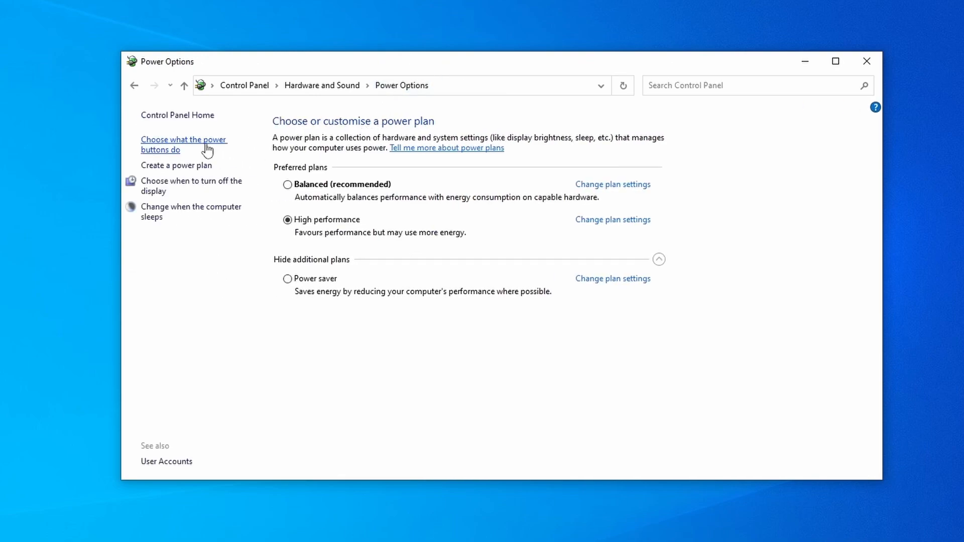
click(173, 150)
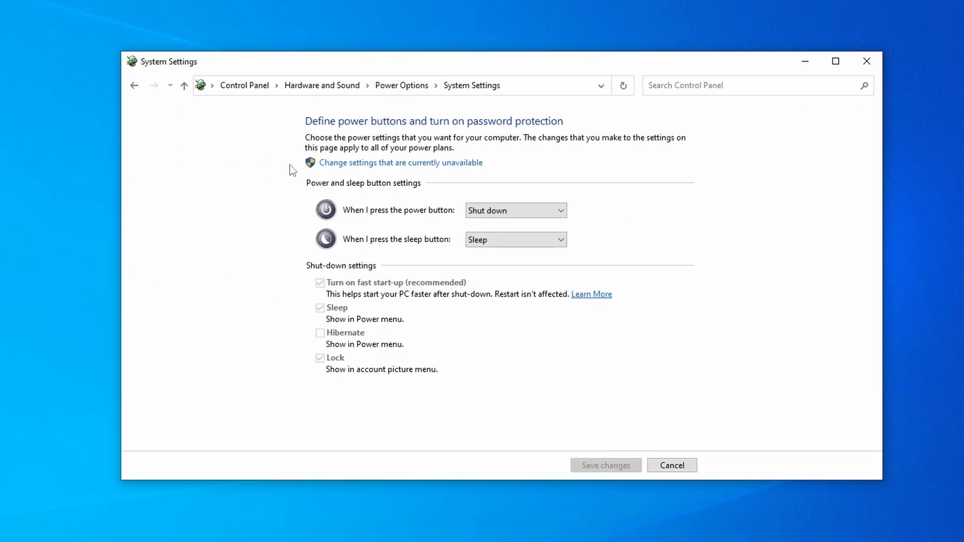
click(504, 211)
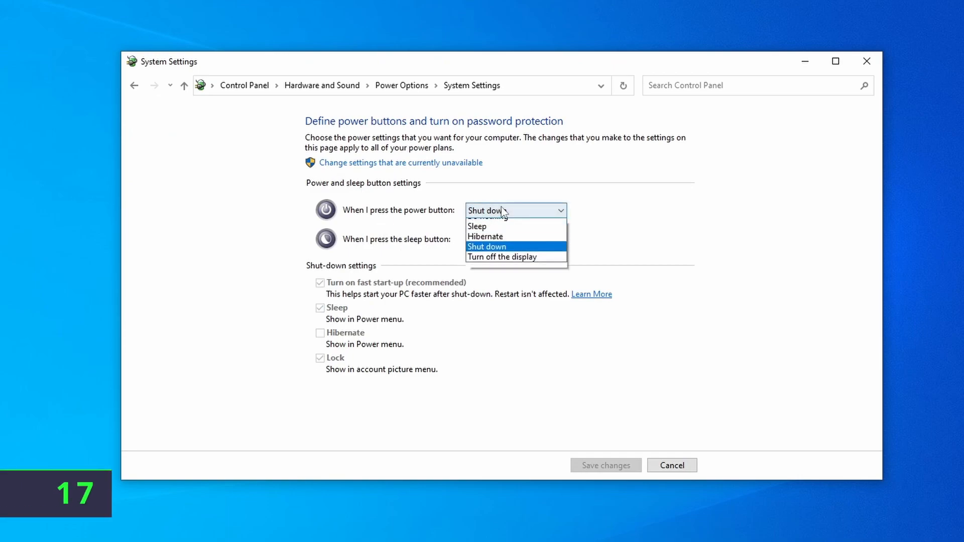
click(511, 235)
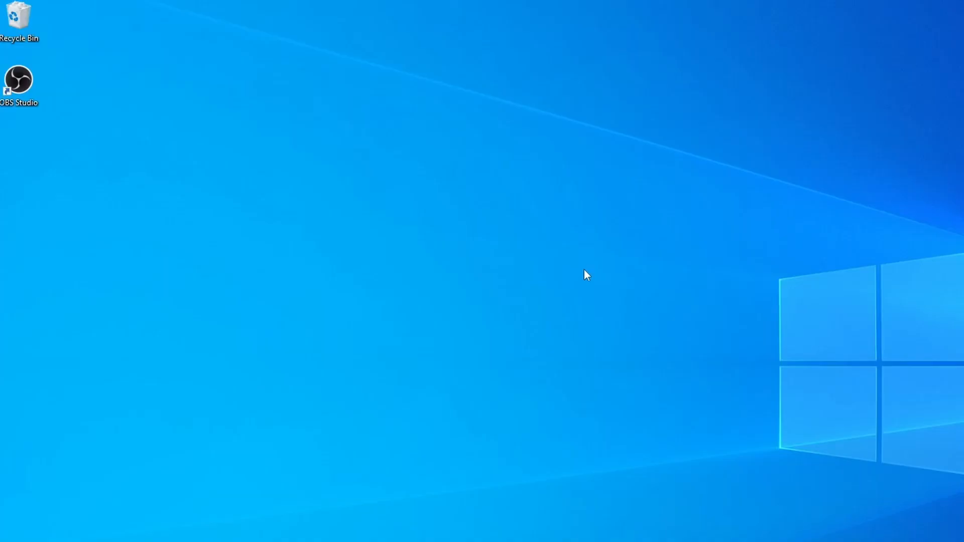
In NVIDIA video colour settings, use NVIDIA settings with Full (0-255) dynamic range
right_click(470, 288)
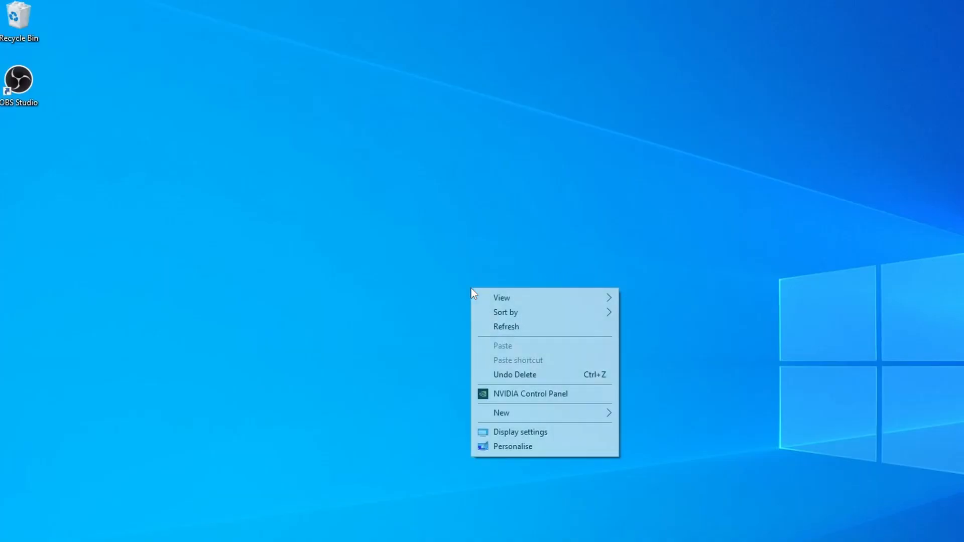
click(503, 395)
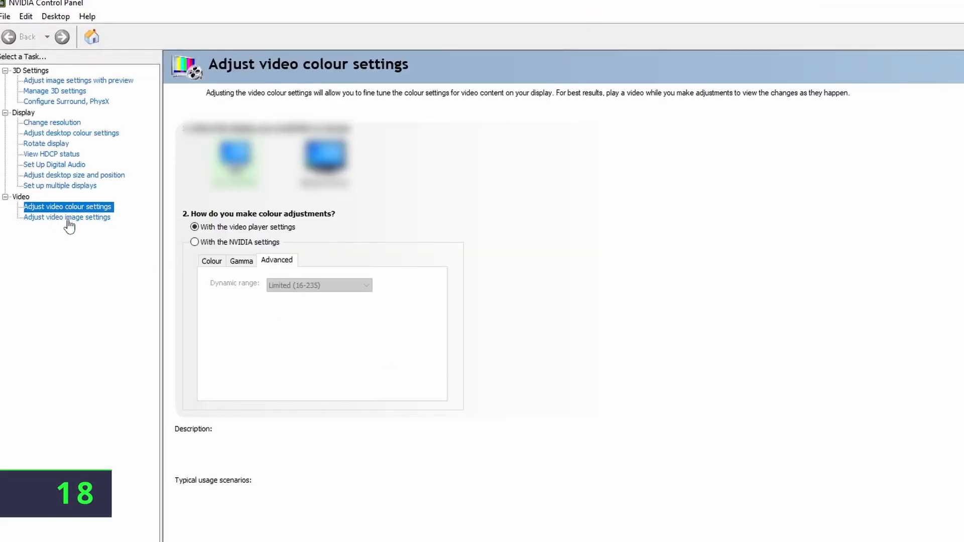
click(195, 242)
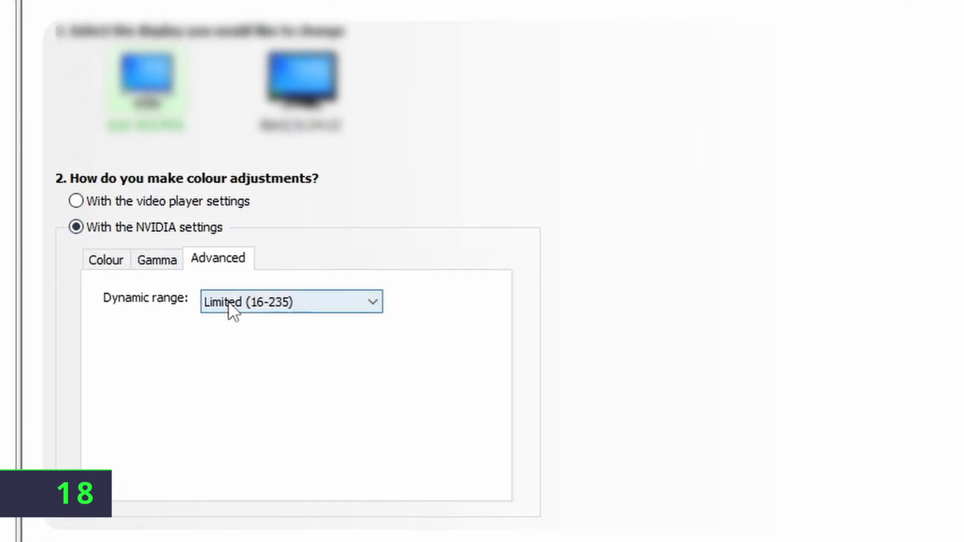
click(232, 310)
click(260, 317)
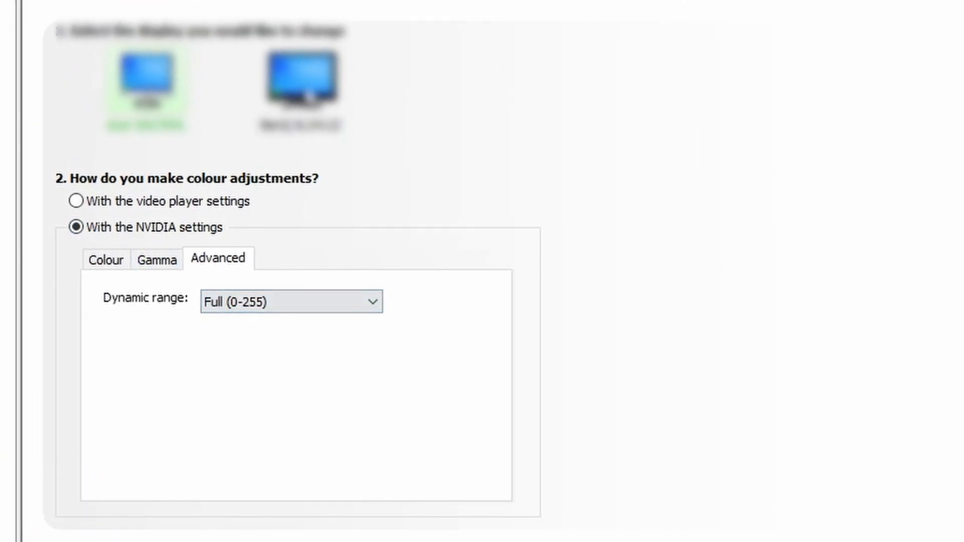
Give the second display the same NVIDIA settings with Full (0-255) dynamic range
click(303, 83)
click(115, 230)
click(246, 301)
click(288, 323)
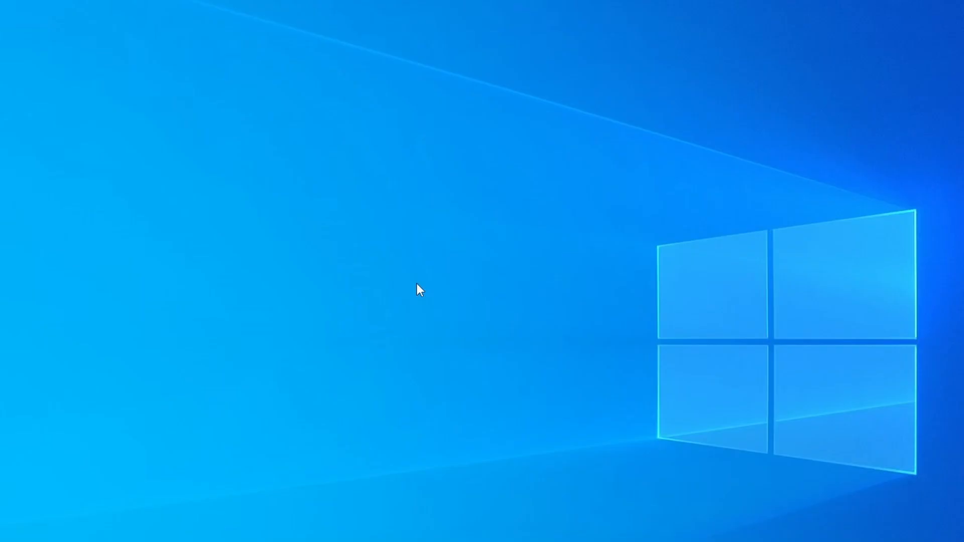
In Advanced display settings, change the refresh rate from 60 Hz to 143.996 Hz and keep it
right_click(417, 285)
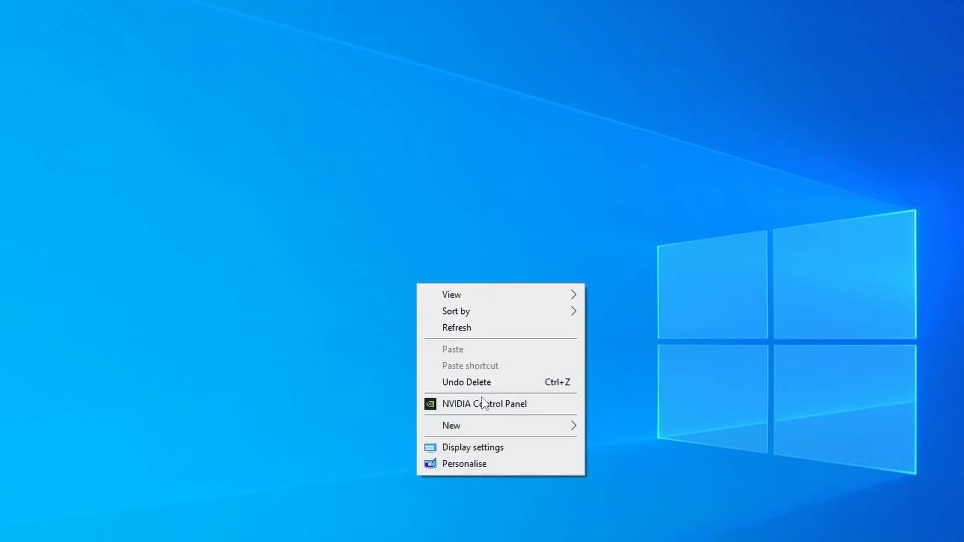
click(492, 448)
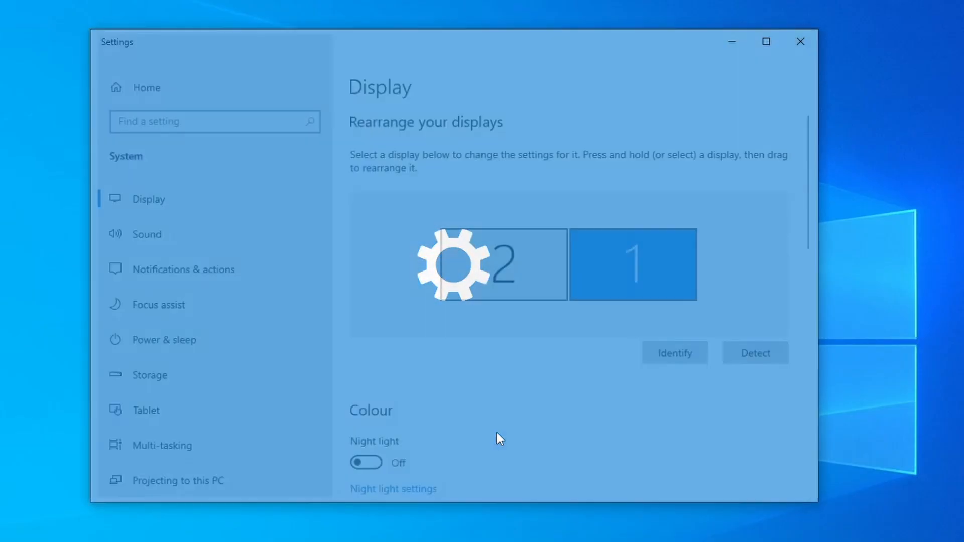
scroll(660, 387, down, 12)
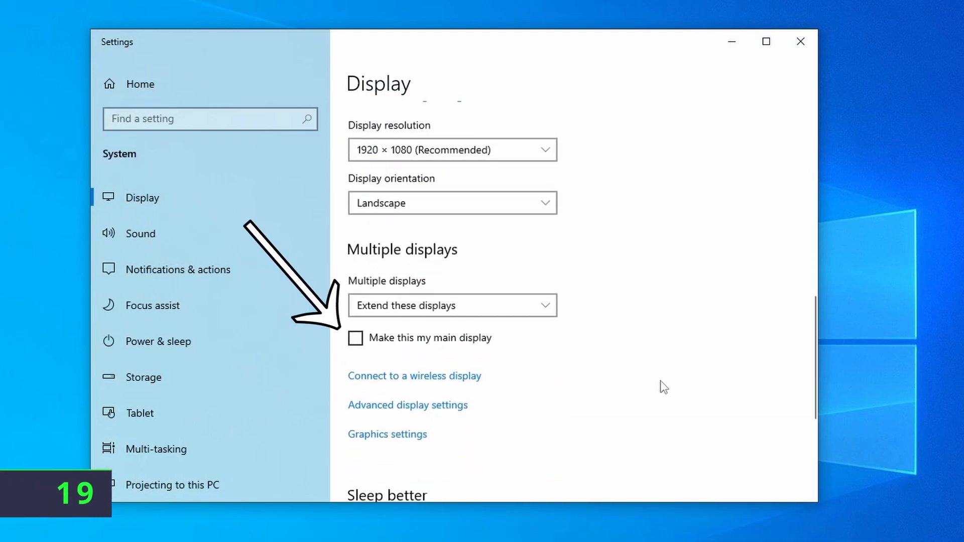
scroll(663, 387, down, 2)
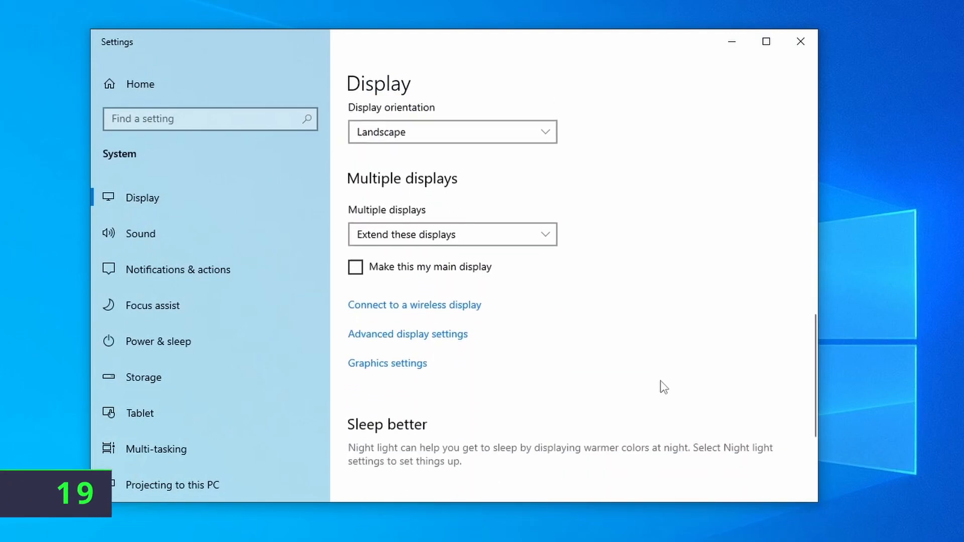
click(408, 336)
click(299, 186)
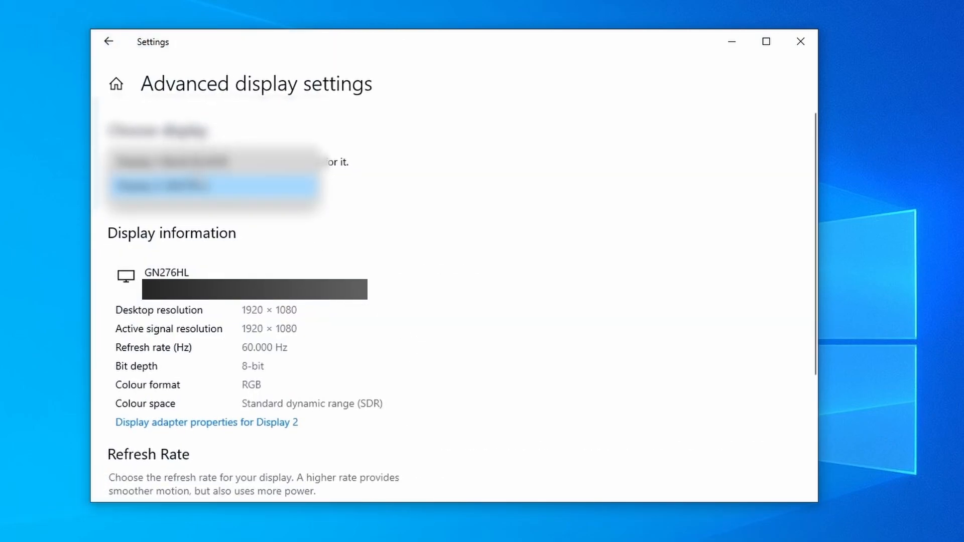
click(211, 186)
scroll(424, 291, down, 3)
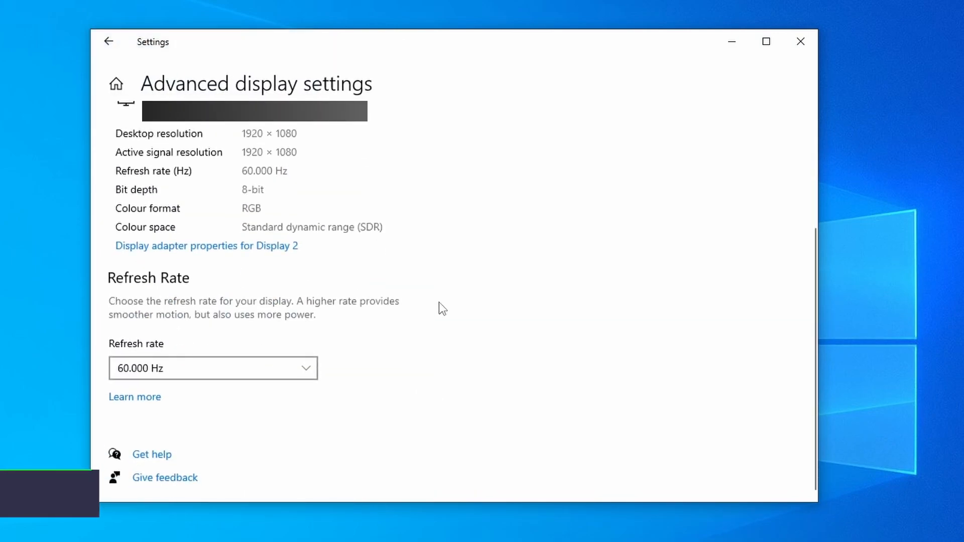
click(243, 374)
click(205, 448)
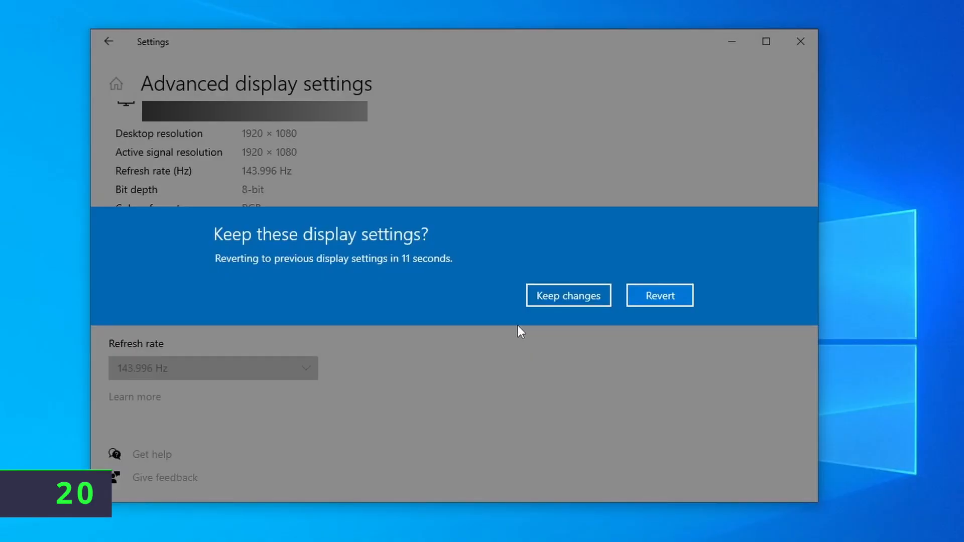
click(587, 295)
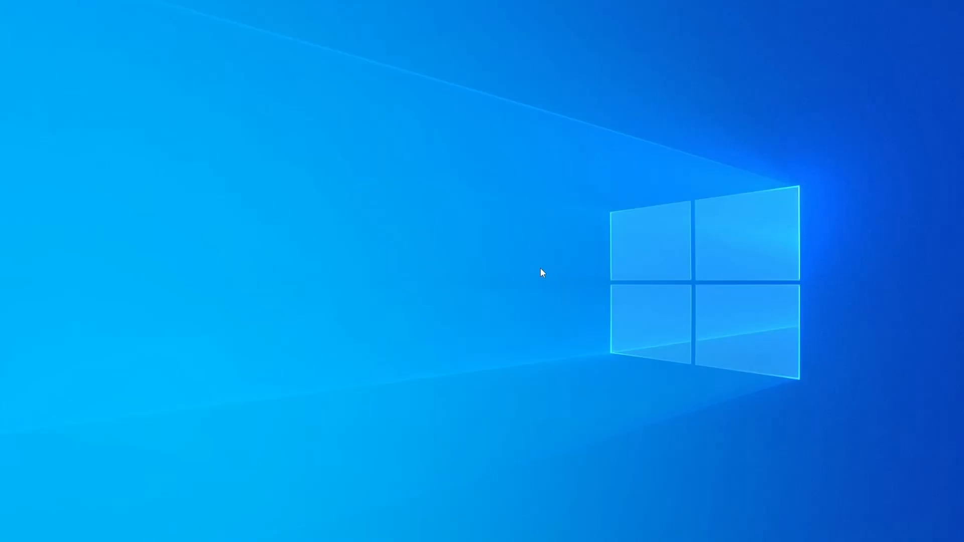
Trigger the Sticky Keys prompt with Shift and go to Ease of Access keyboard settings to disable its shortcut
key(shift)
key(shift)
key(shift)
key(shift)
key(shift)
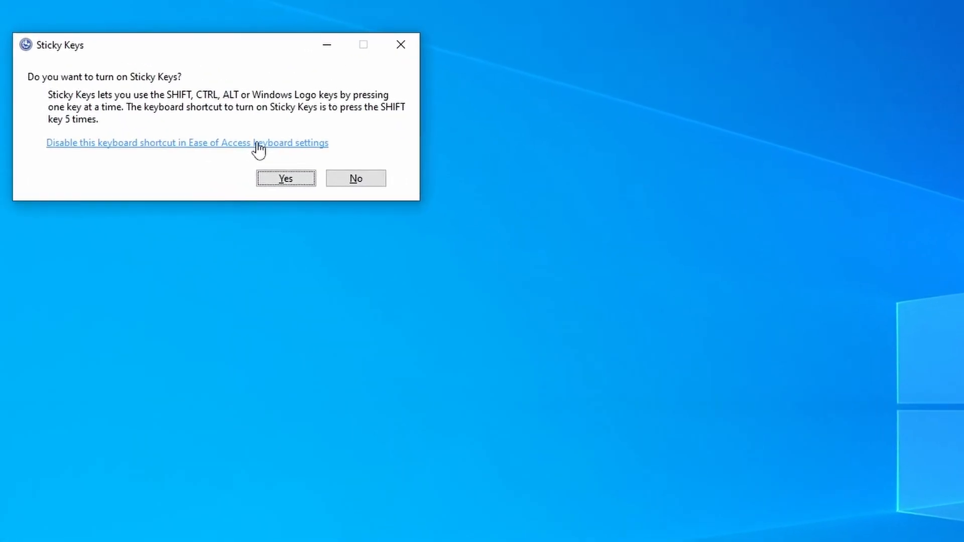
click(235, 146)
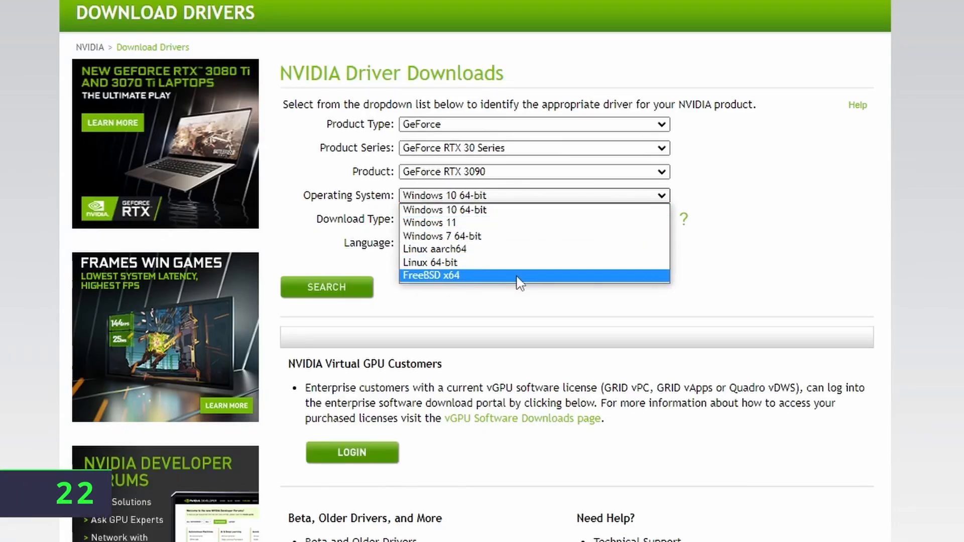
Search for the Windows 10 64-bit Game Ready Driver, review its version details, and check for updates
click(514, 210)
click(514, 221)
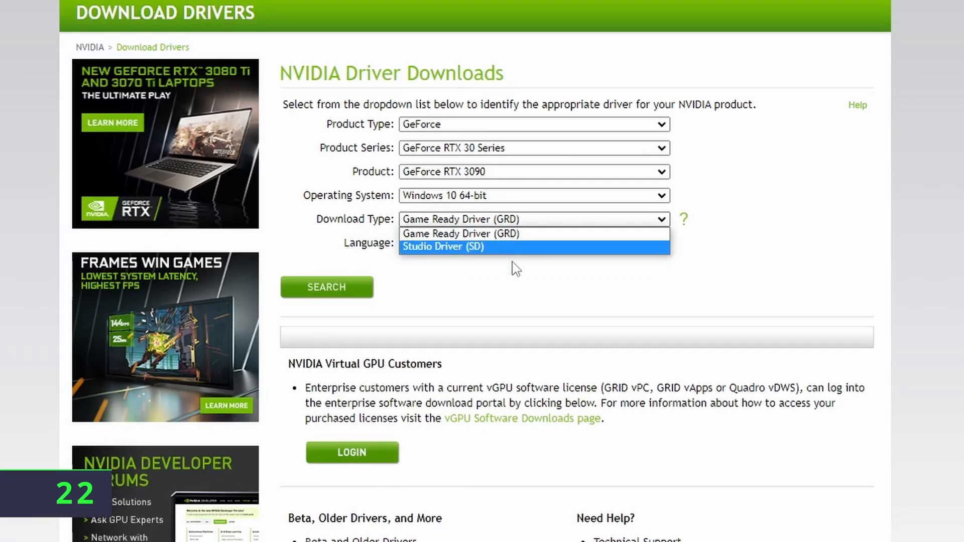
click(513, 234)
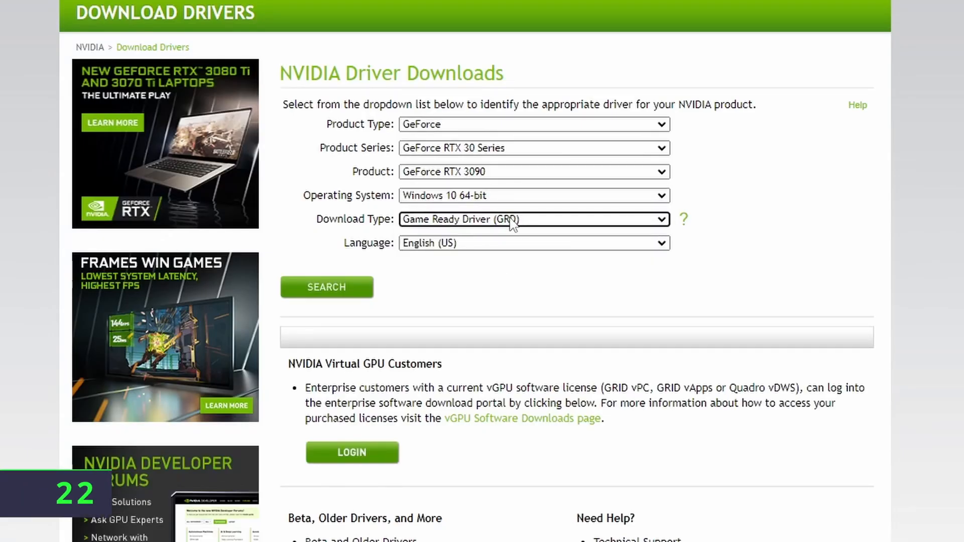
click(351, 290)
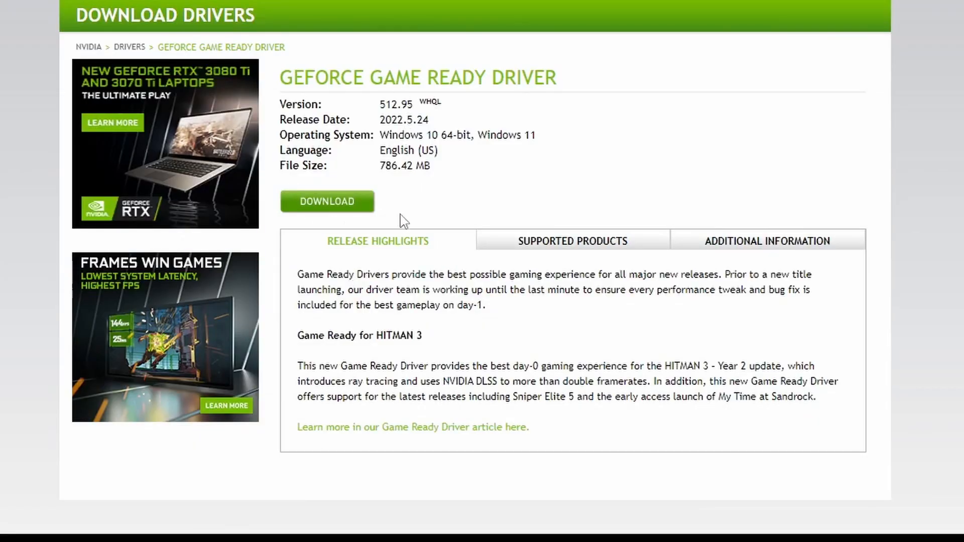
drag(284, 103, 459, 172)
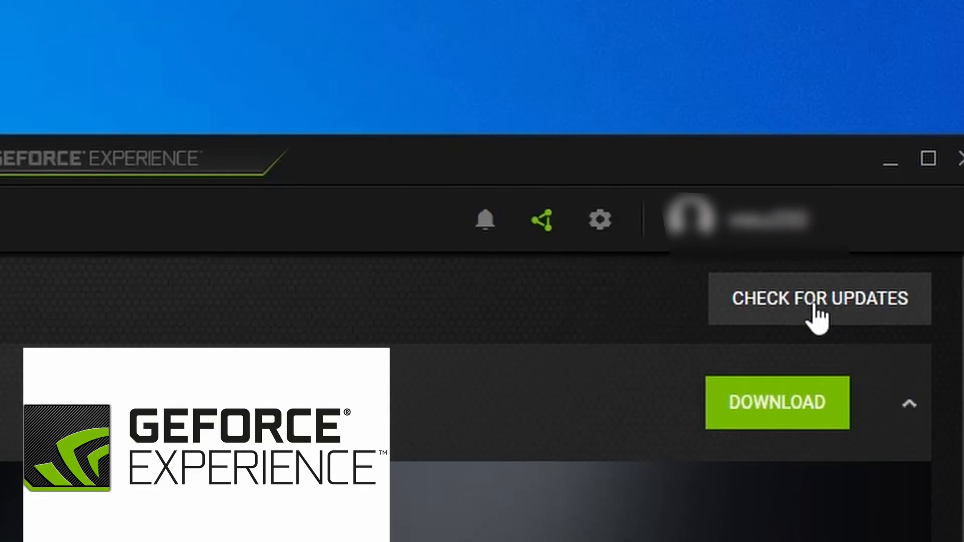
click(814, 305)
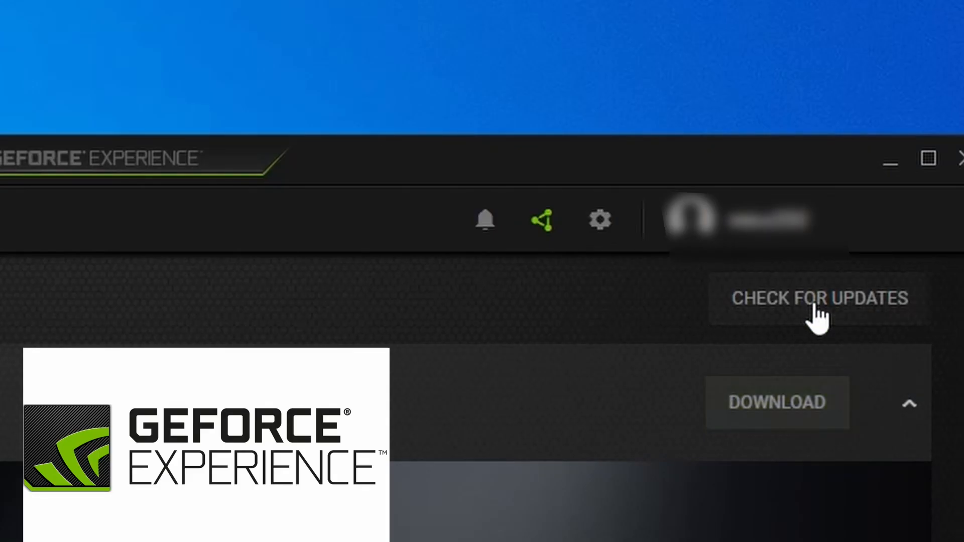
Download the 663.1 MB driver update with 'Perform a clean installation' enabled
click(817, 312)
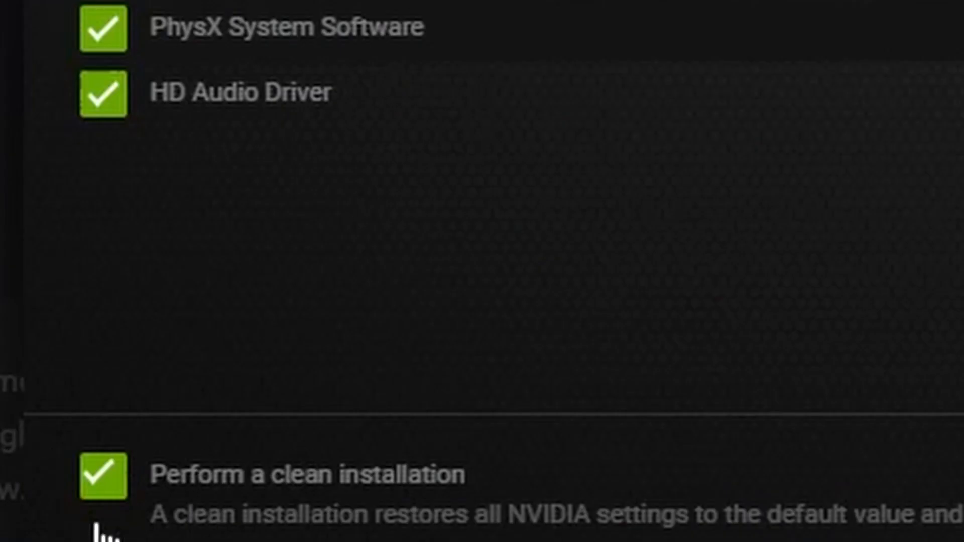
click(82, 488)
click(98, 480)
click(103, 477)
click(102, 477)
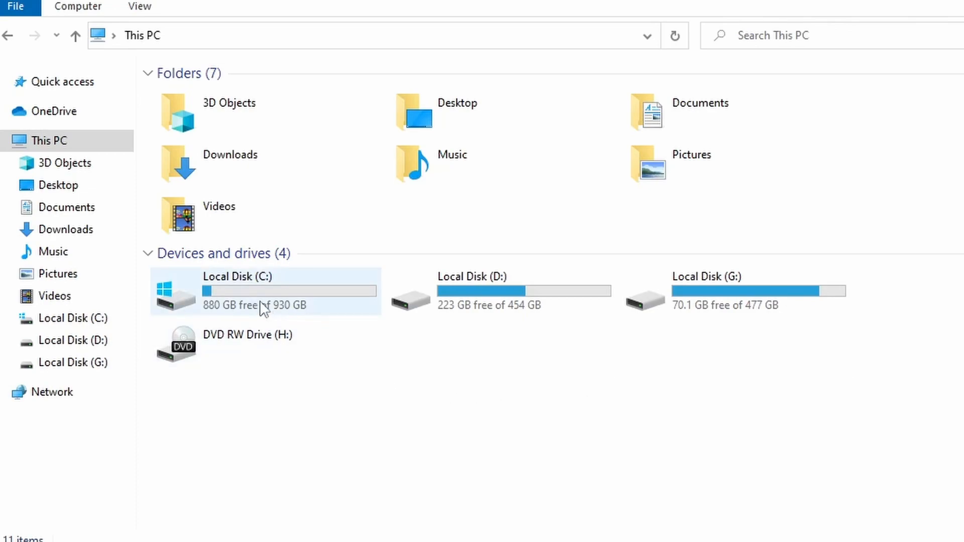
Select drives C:, D:, G: and the DVD RW drive H: in This PC
click(280, 291)
click(494, 289)
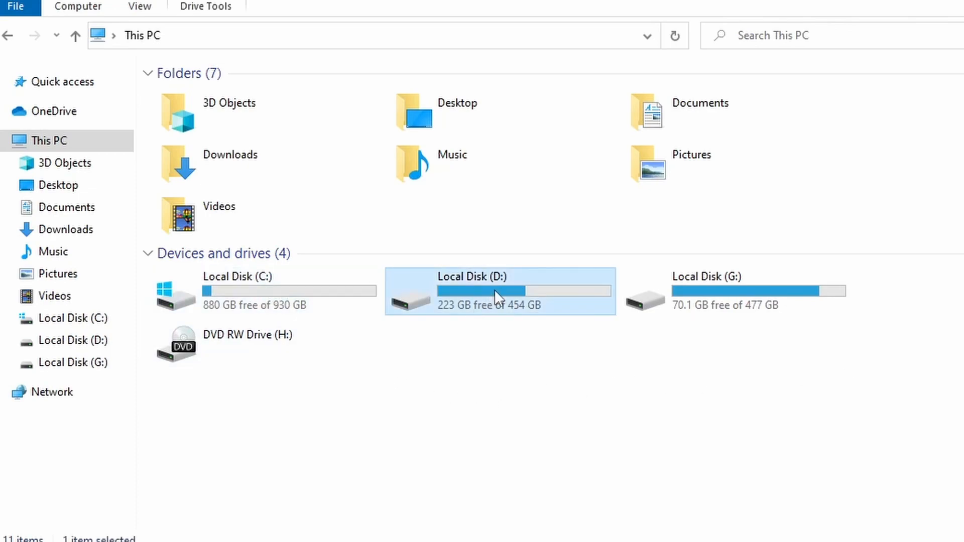
click(733, 291)
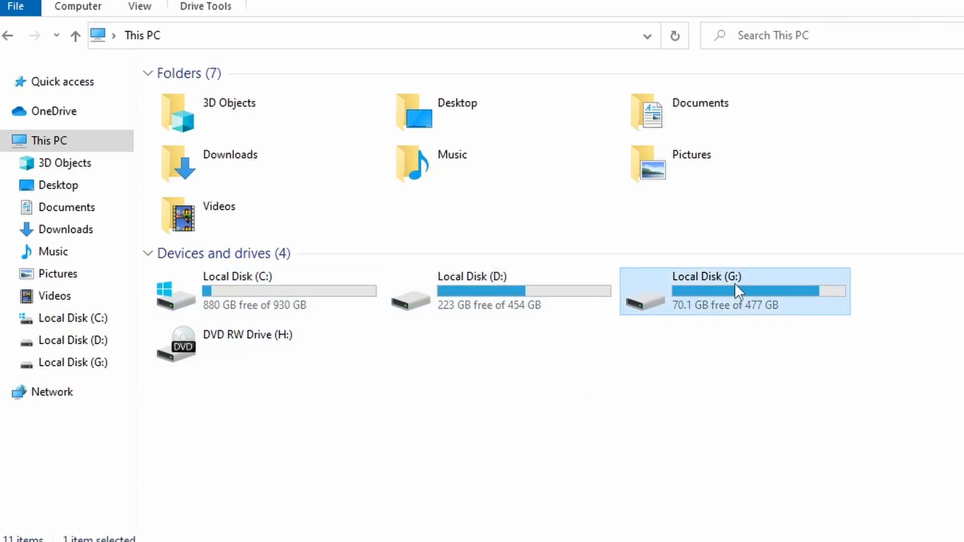
click(280, 344)
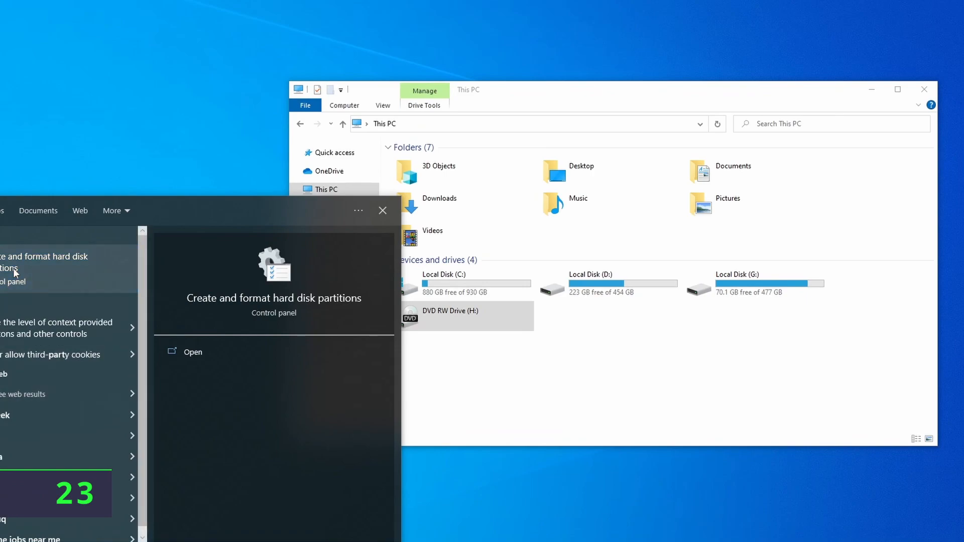
Open Disk Management, enlarge its window, and inspect D:'s drive letter options without changing them
click(15, 273)
drag(440, 359, 703, 496)
right_click(253, 255)
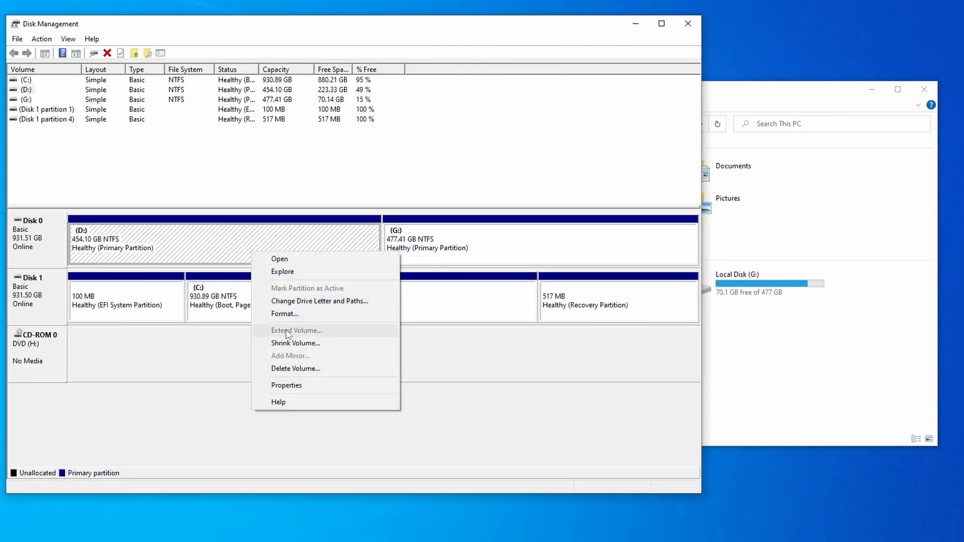
click(325, 302)
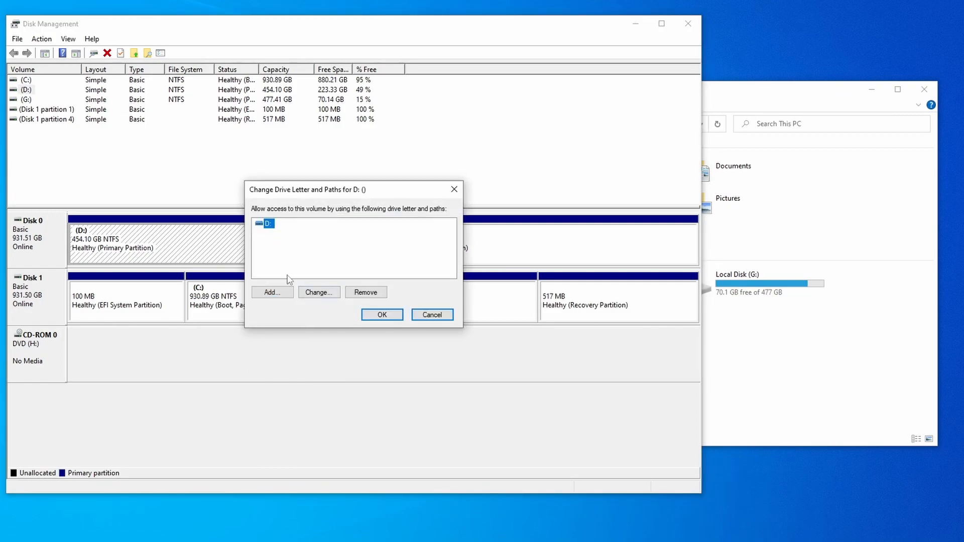
click(316, 292)
click(444, 241)
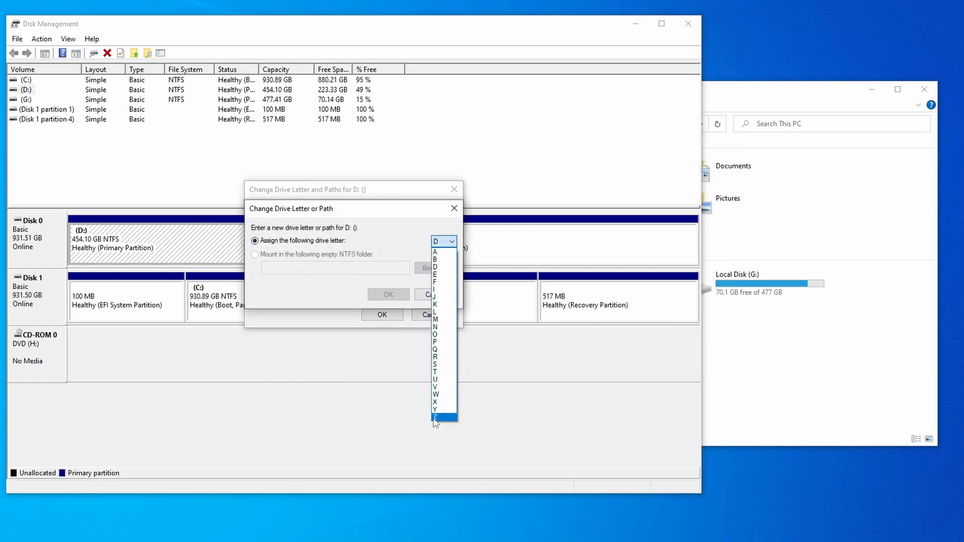
click(342, 286)
click(434, 299)
click(437, 316)
Change the 477 GB volume's drive letter from G: to E:
right_click(404, 236)
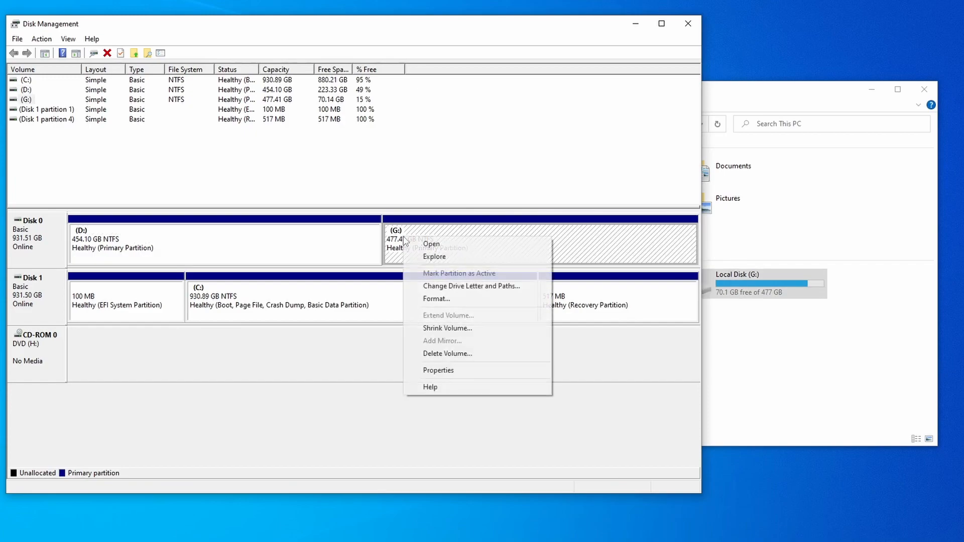
click(478, 287)
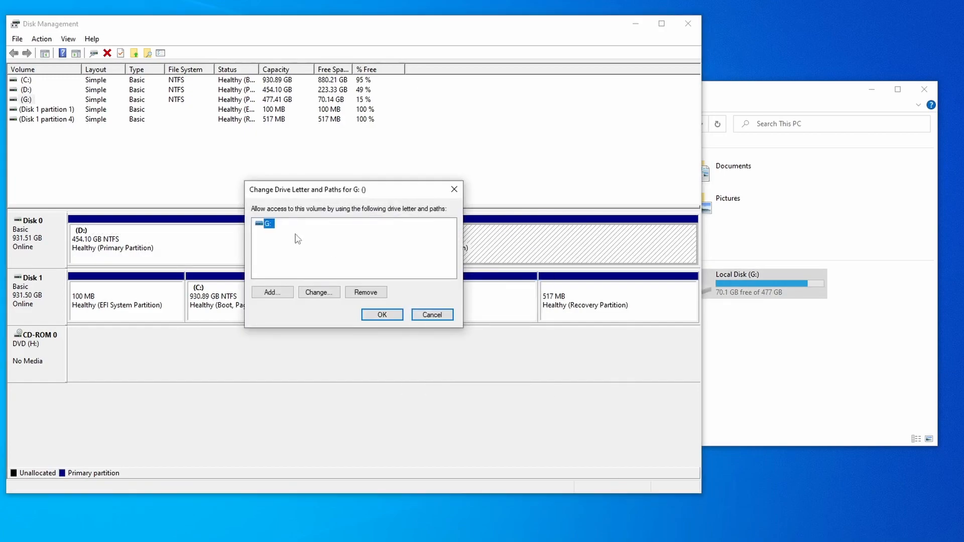
click(330, 293)
click(444, 241)
click(451, 268)
click(403, 297)
click(529, 310)
Reletter the DVD drive from H: to F: and check the drive letters in This PC
right_click(50, 345)
click(139, 359)
click(322, 292)
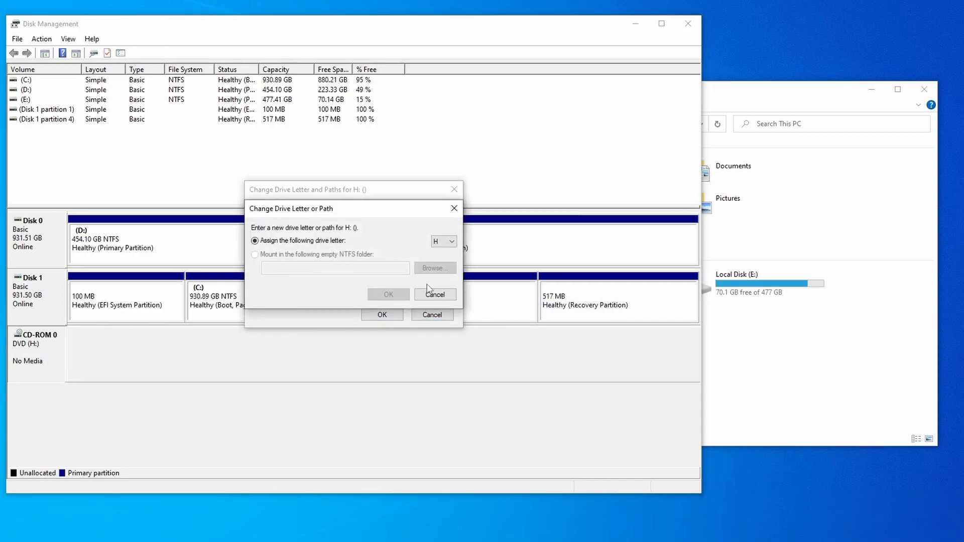
click(444, 241)
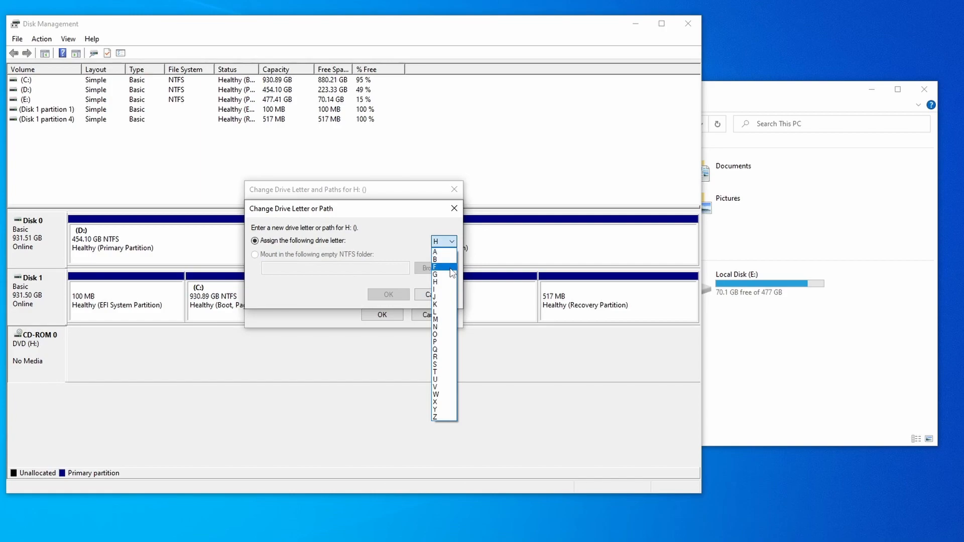
click(452, 267)
click(388, 294)
click(527, 309)
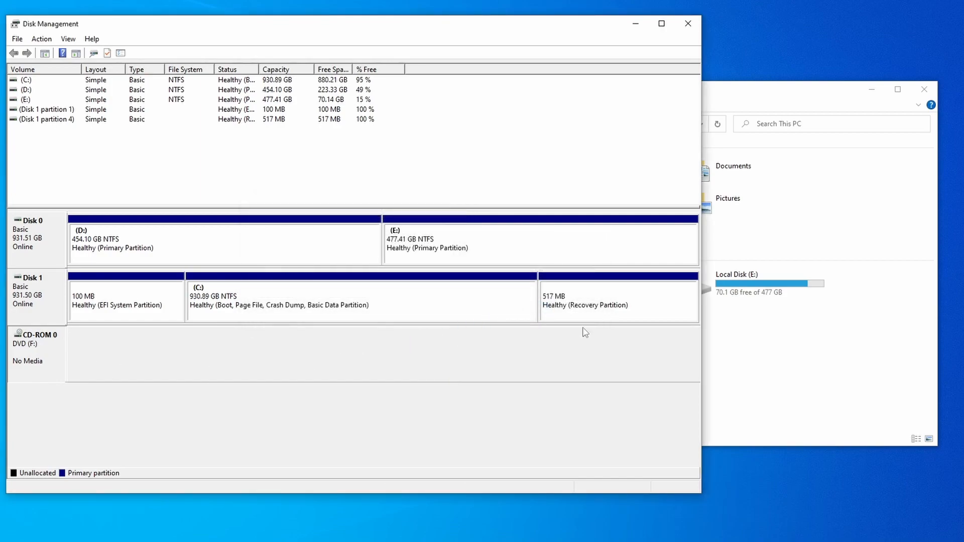
click(790, 365)
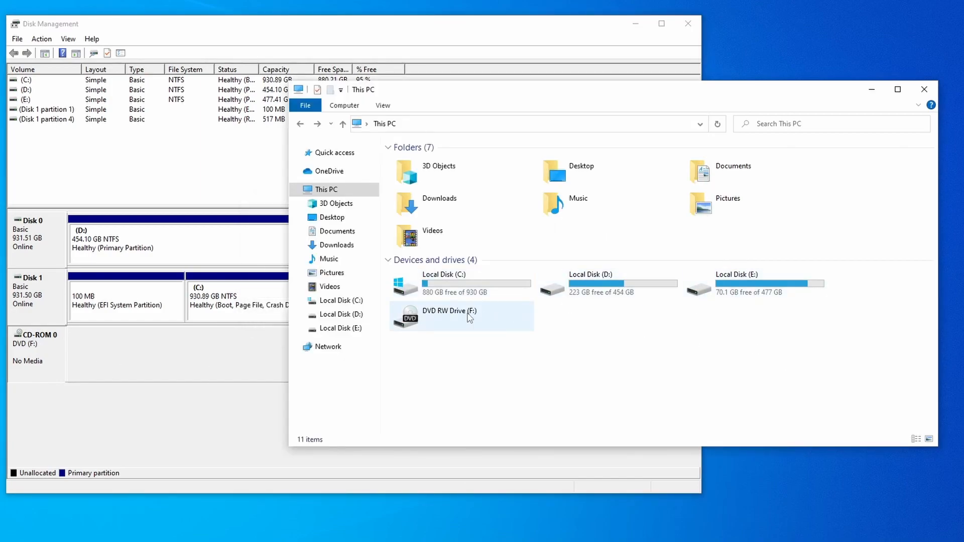
drag(664, 326, 715, 349)
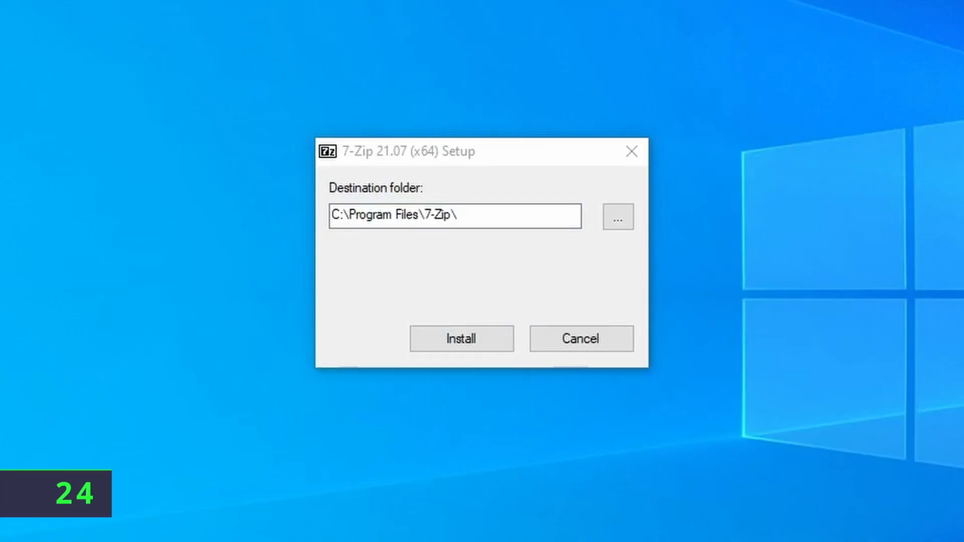
Install 7-Zip 21.07 to the default folder and always open .zip files with 7-Zip File Manager
drag(562, 213, 440, 206)
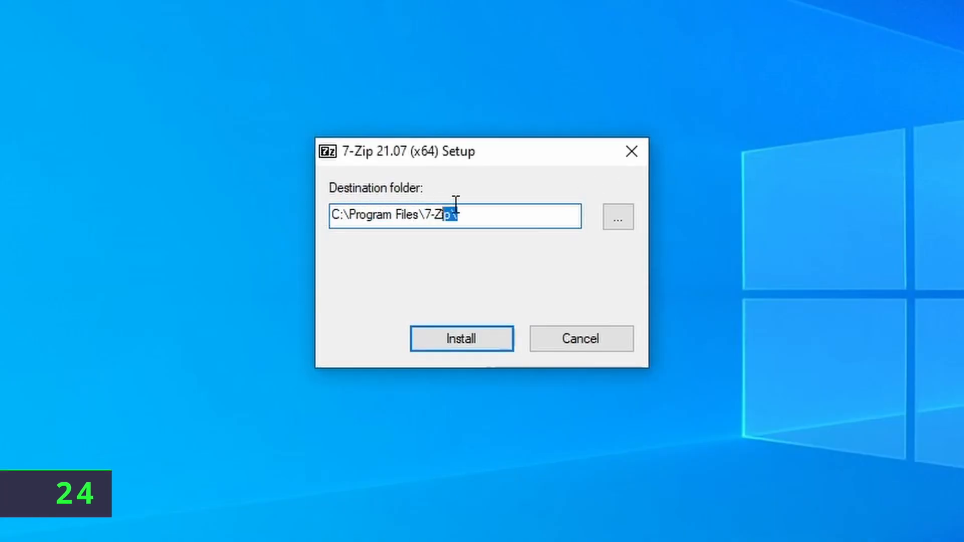
click(462, 350)
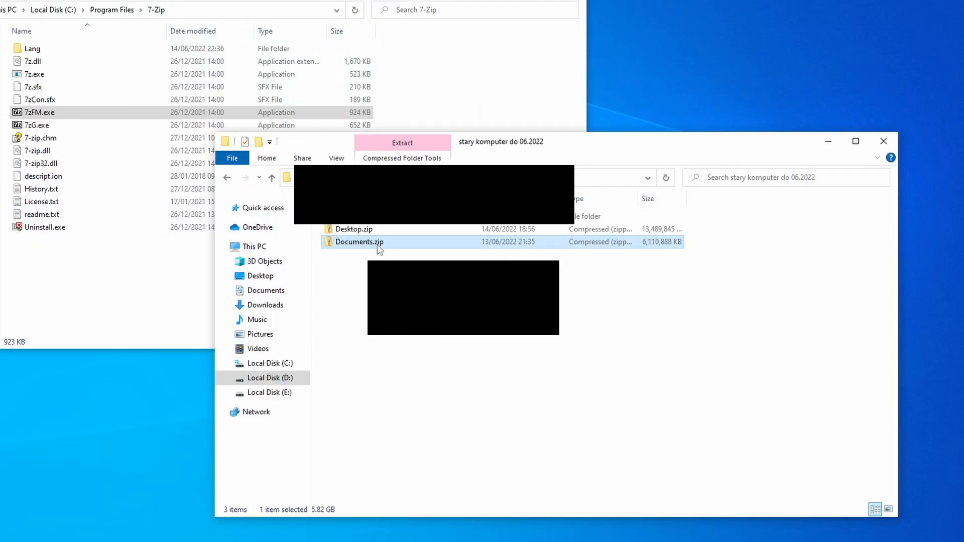
right_click(378, 245)
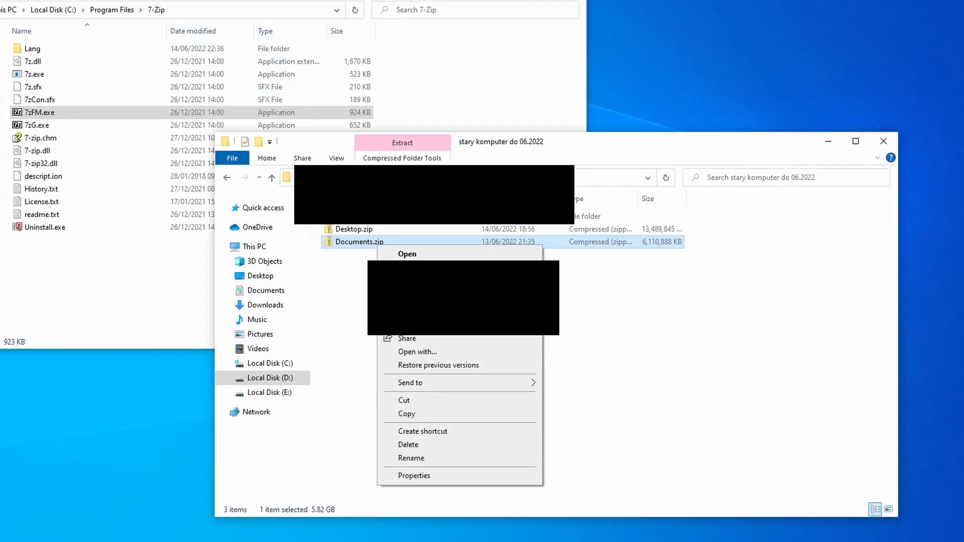
click(485, 357)
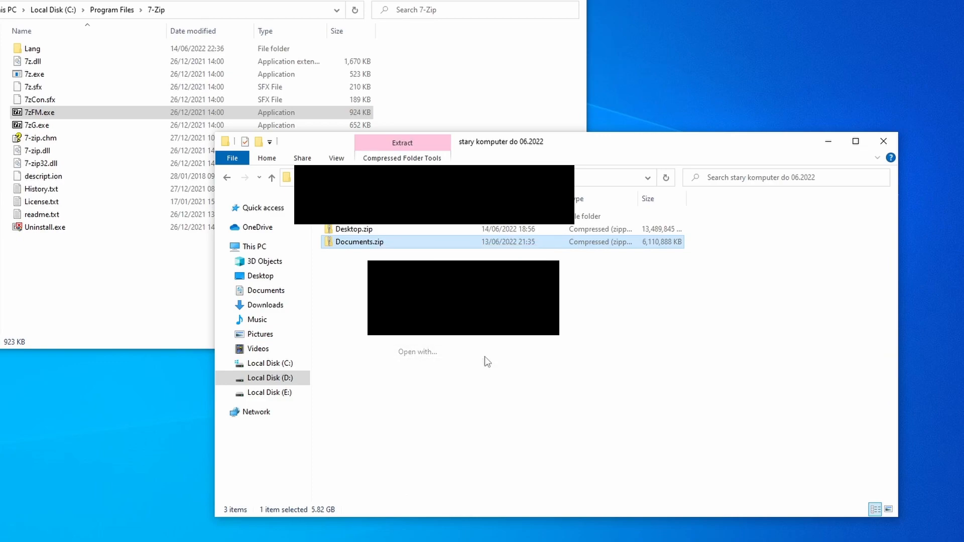
click(420, 292)
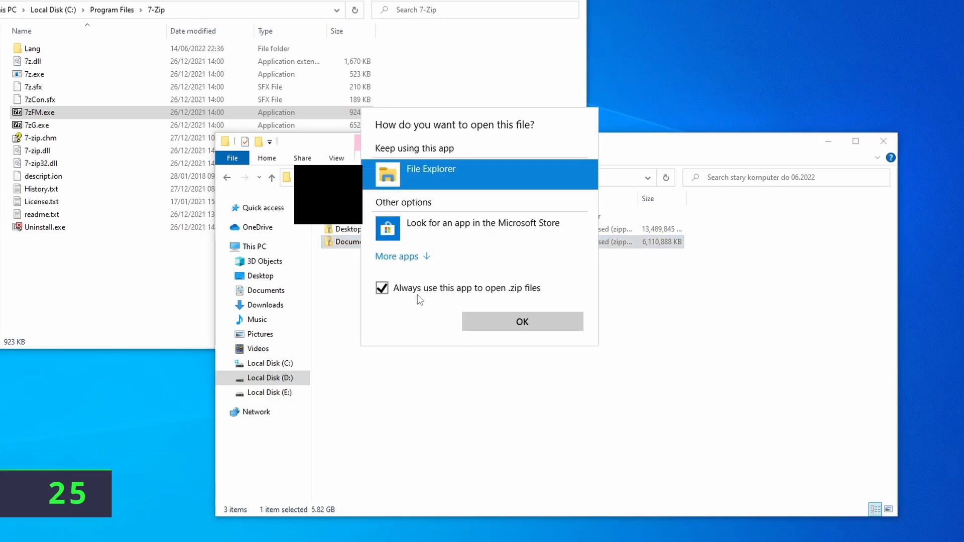
click(418, 258)
click(425, 264)
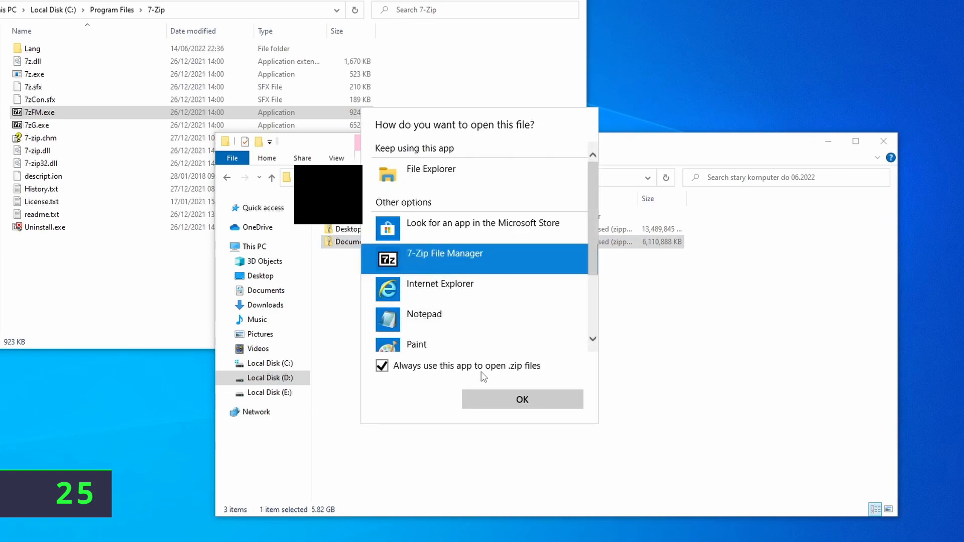
click(500, 402)
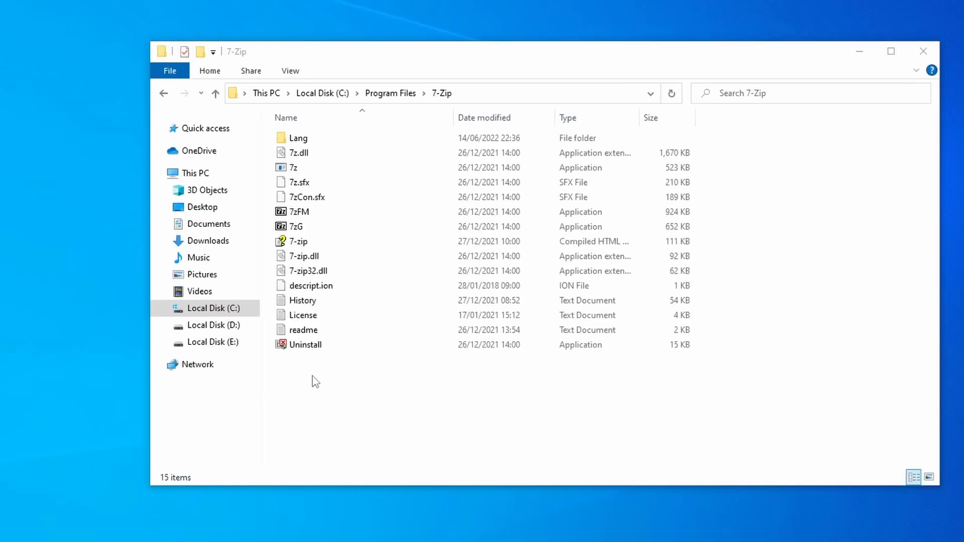
drag(312, 375, 296, 175)
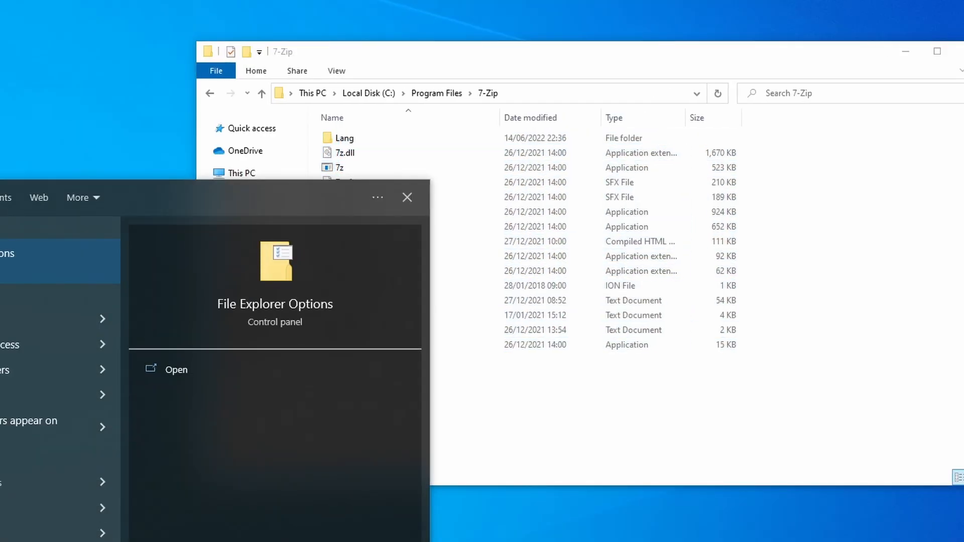
In File Explorer Options, untick 'Hide extensions for known file types' so 7z.exe shows its extension
key(Return)
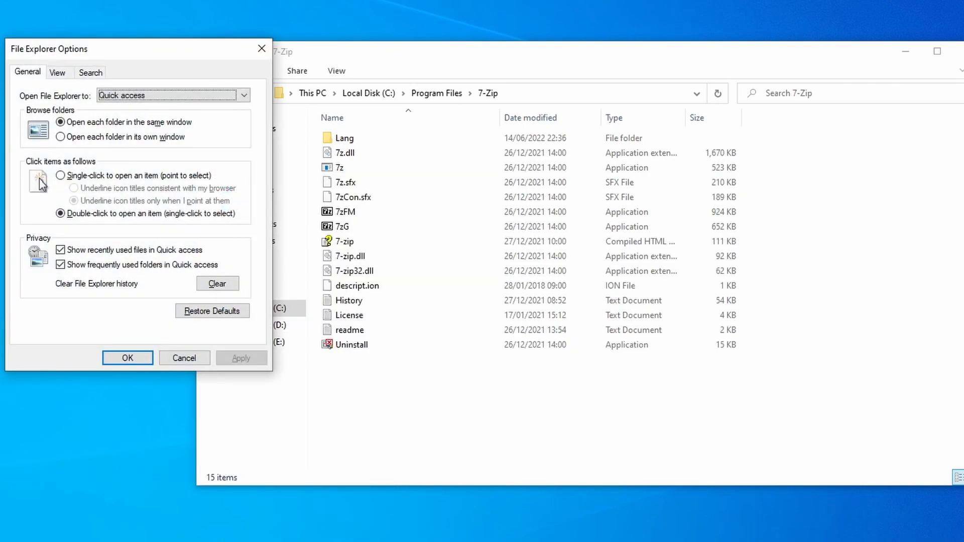
click(57, 73)
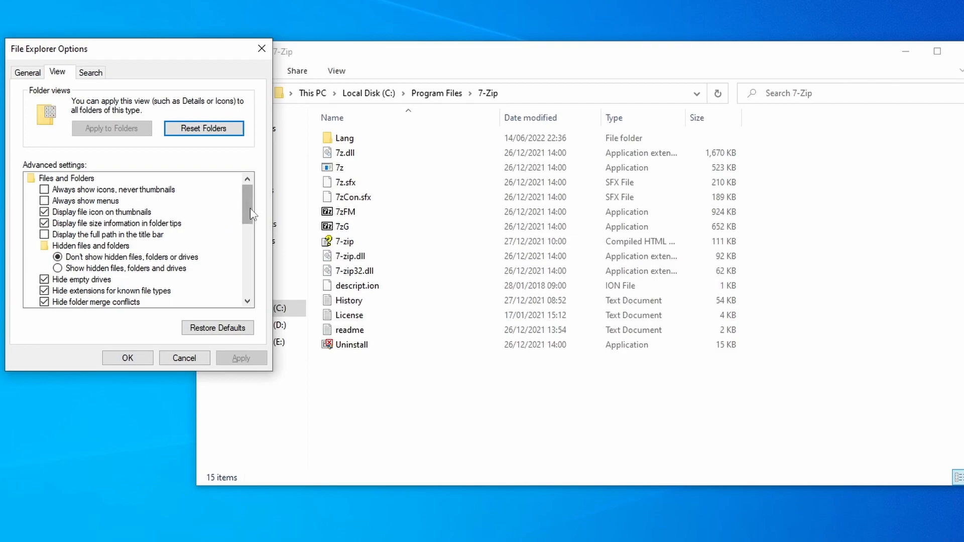
scroll(251, 213, down, 1)
click(100, 269)
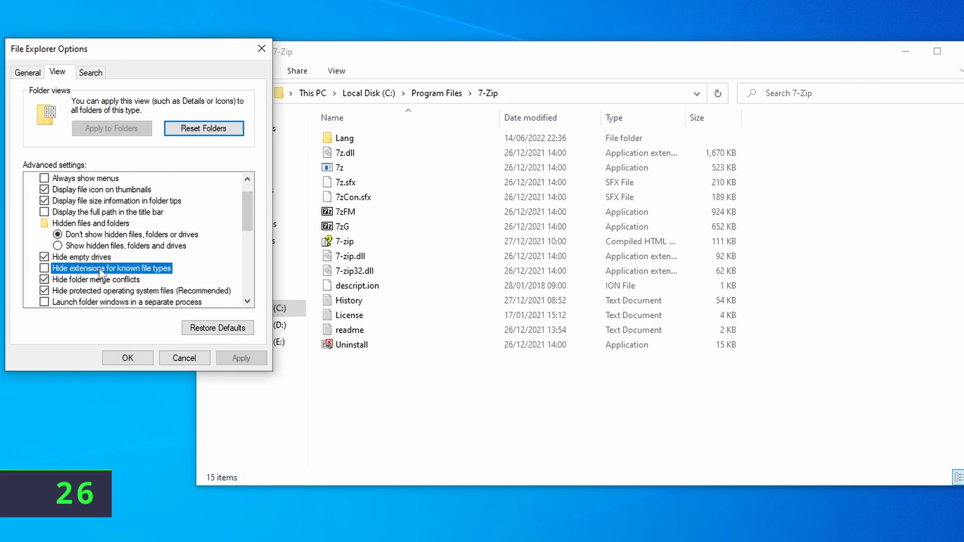
click(234, 358)
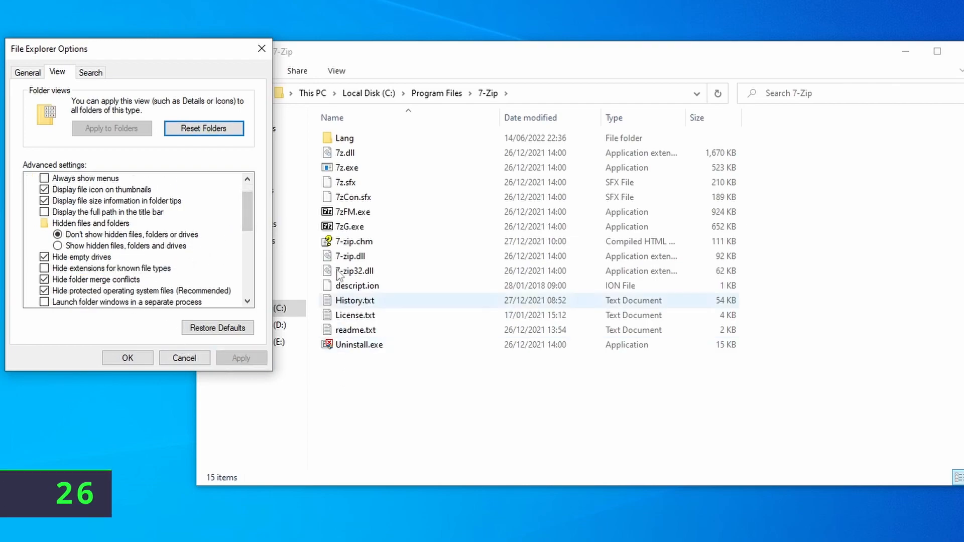
mouse_move(368, 364)
mouse_down()
mouse_move(351, 196)
mouse_move(355, 364)
mouse_up()
click(347, 169)
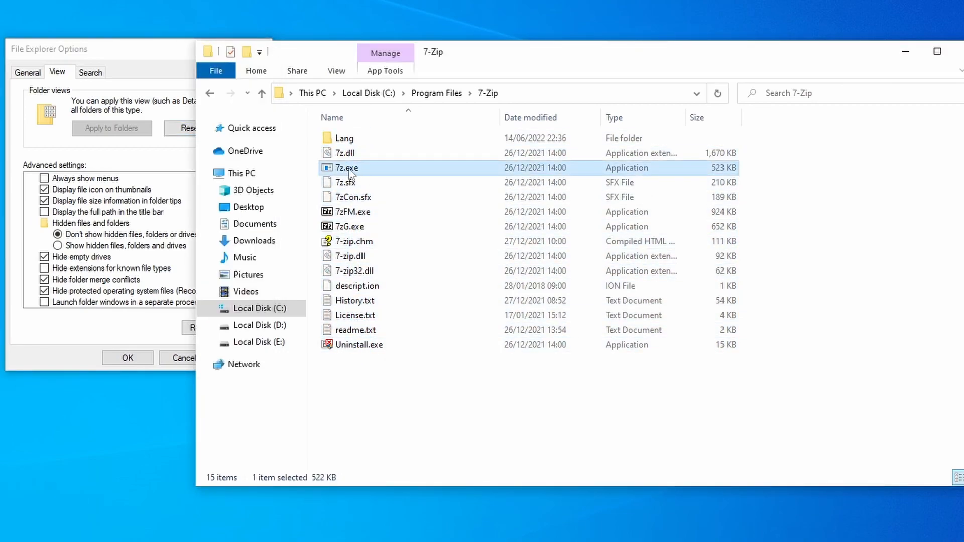
Turn on 'Show hidden files, folders and drives', revealing the AppData folder
click(24, 247)
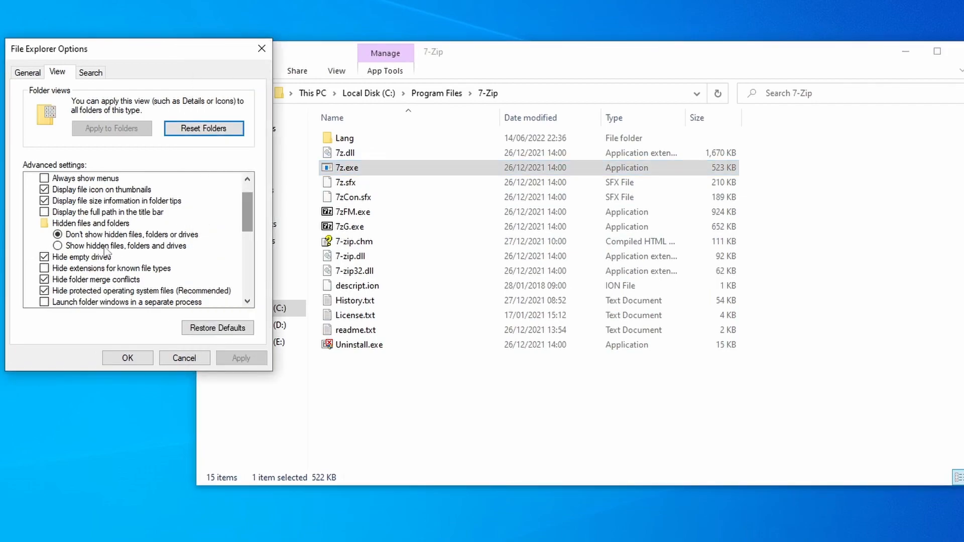
click(58, 246)
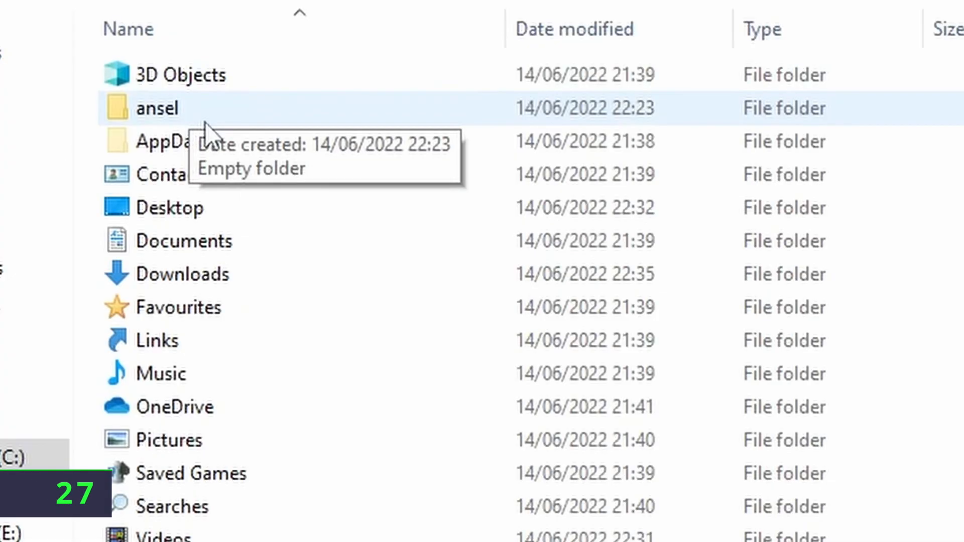
click(213, 141)
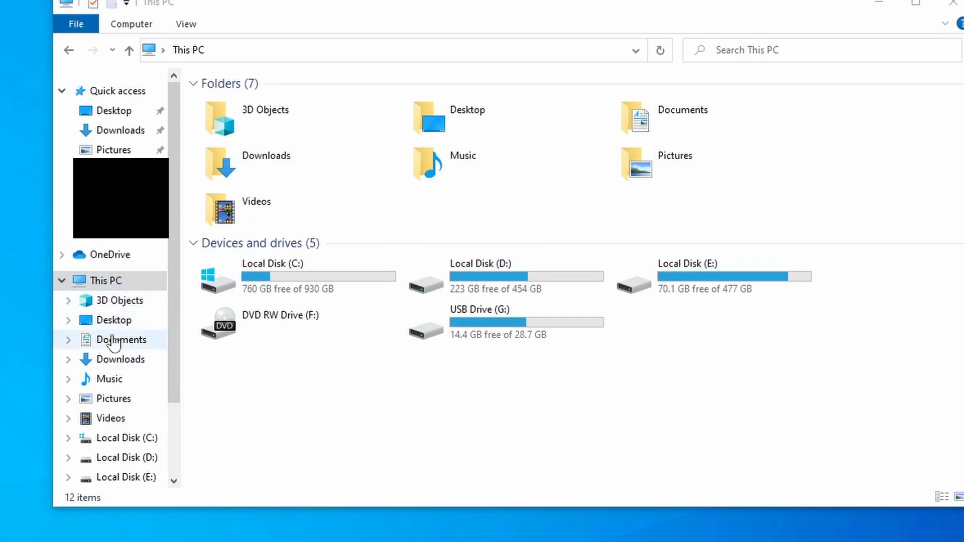
Unpin Pictures, Downloads and Desktop from Quick access, then bring up the volume icon's sound options
click(67, 278)
click(67, 277)
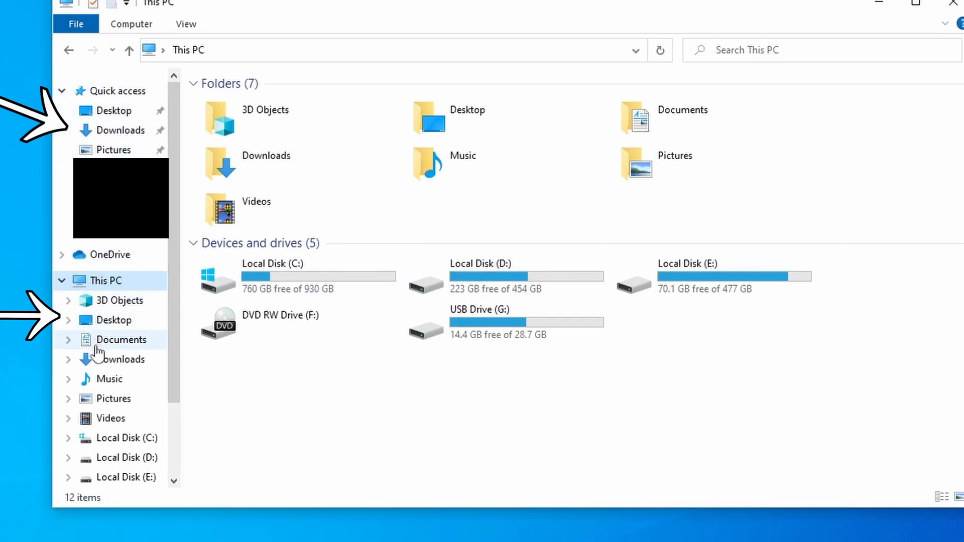
right_click(126, 150)
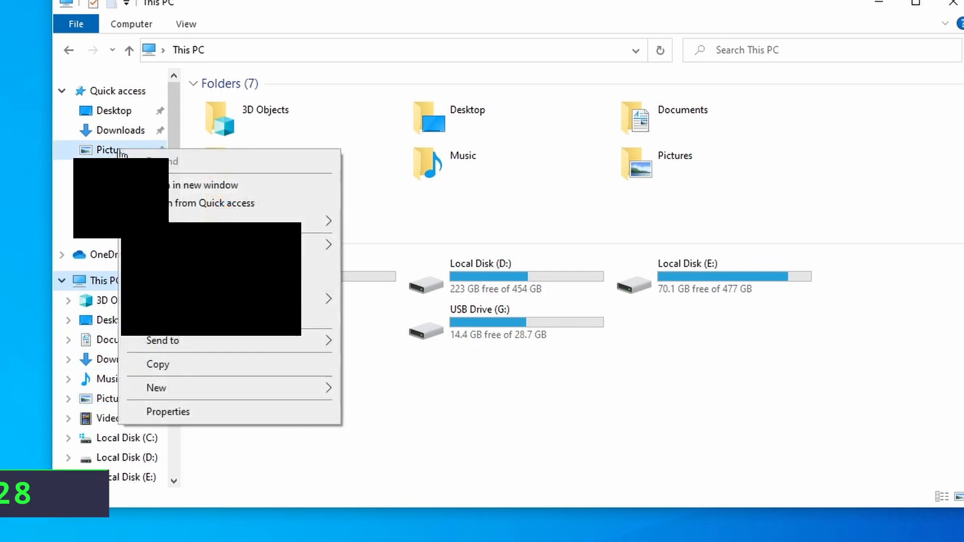
click(200, 206)
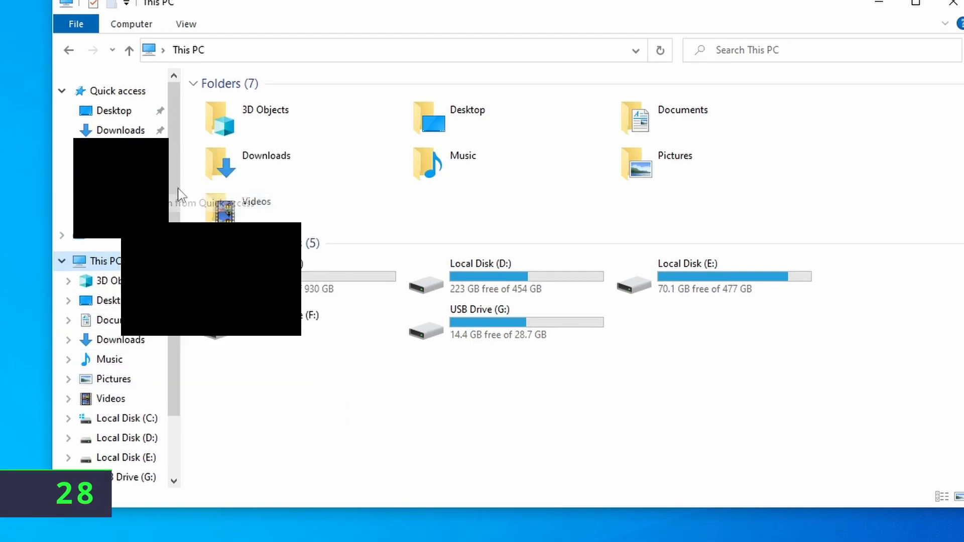
right_click(127, 133)
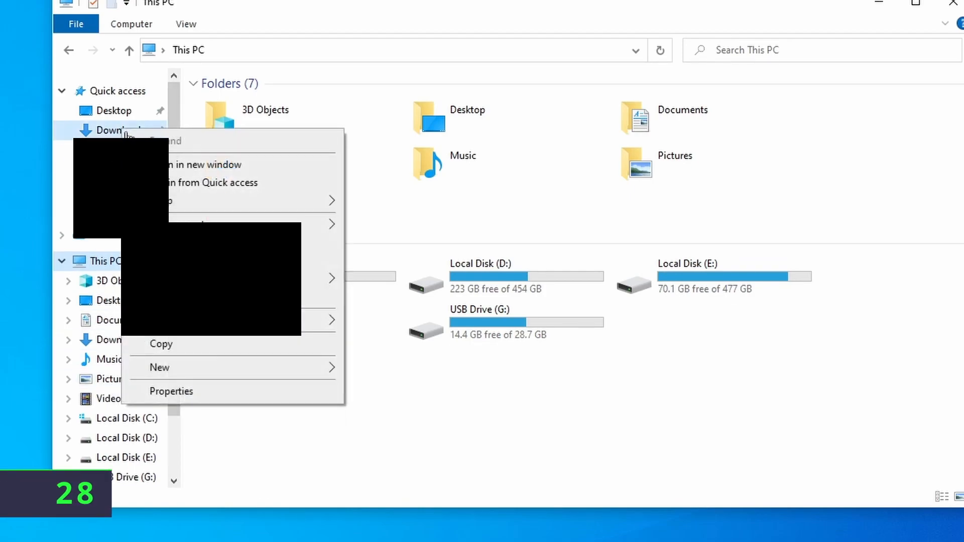
click(200, 193)
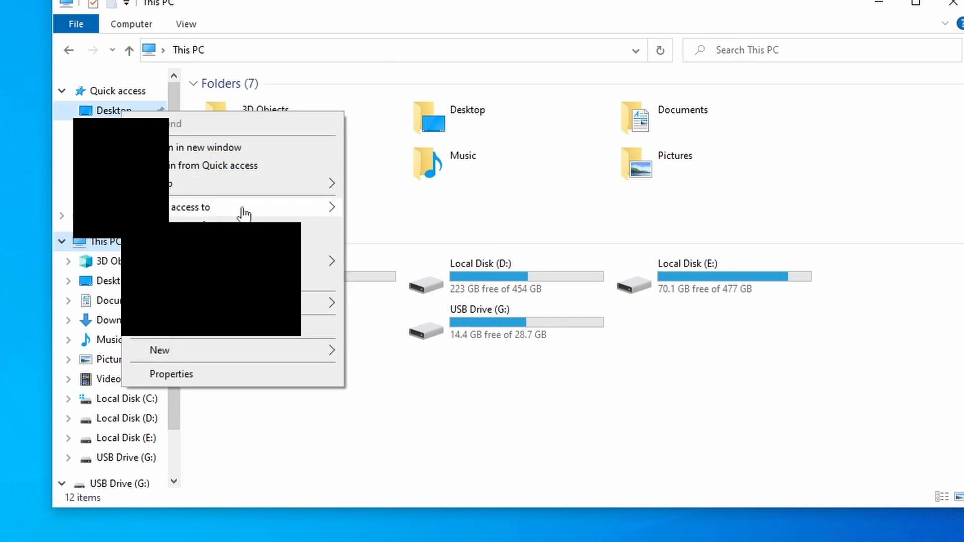
click(244, 169)
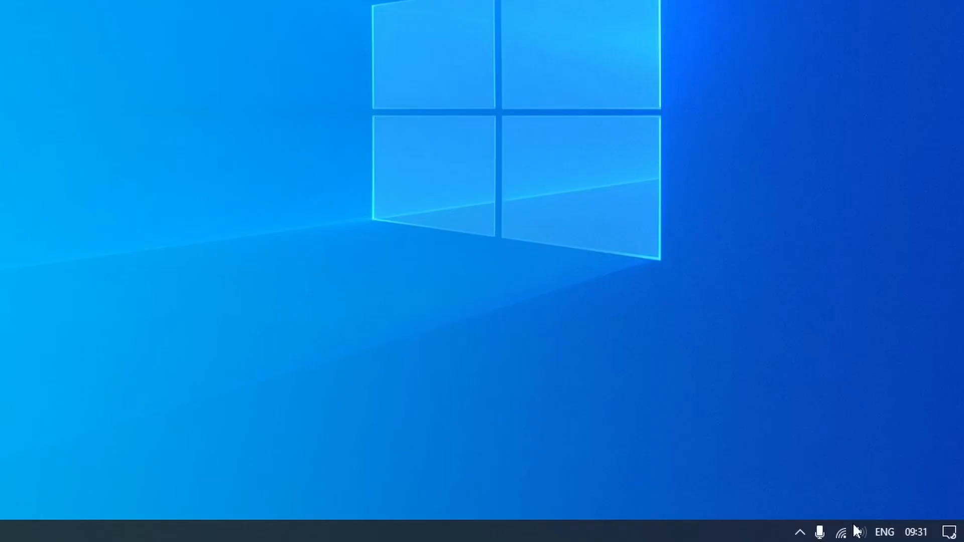
right_click(858, 531)
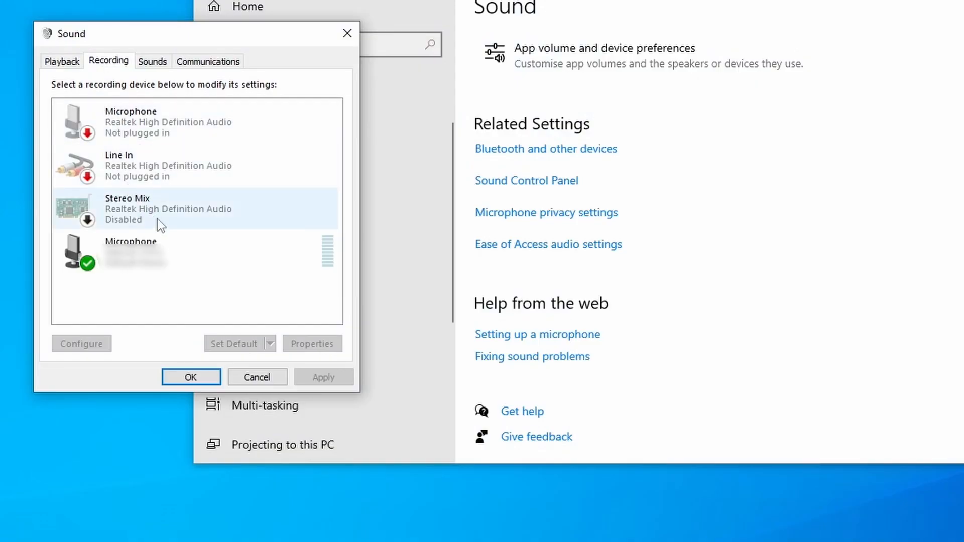
Open the Sound devices settings and enable the Stereo Mix recording device
click(159, 221)
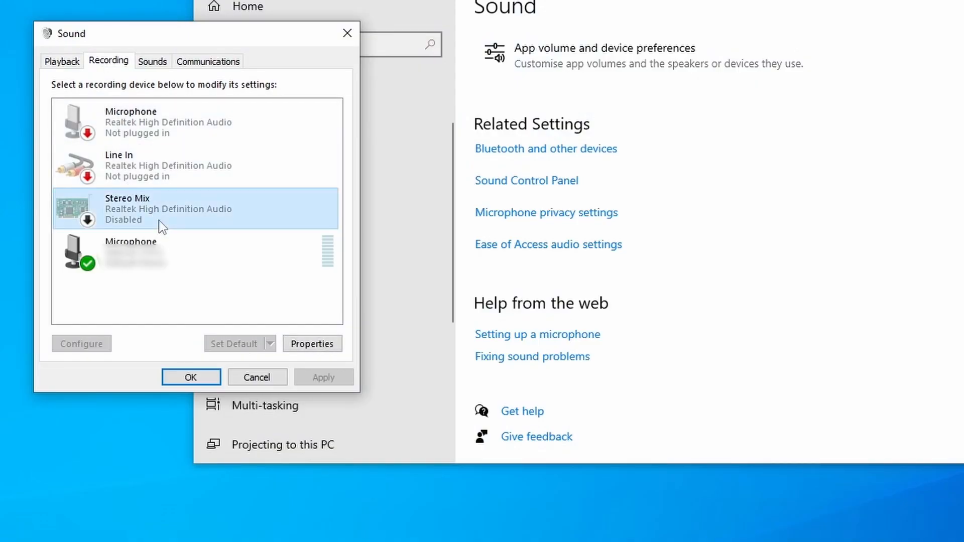
right_click(159, 221)
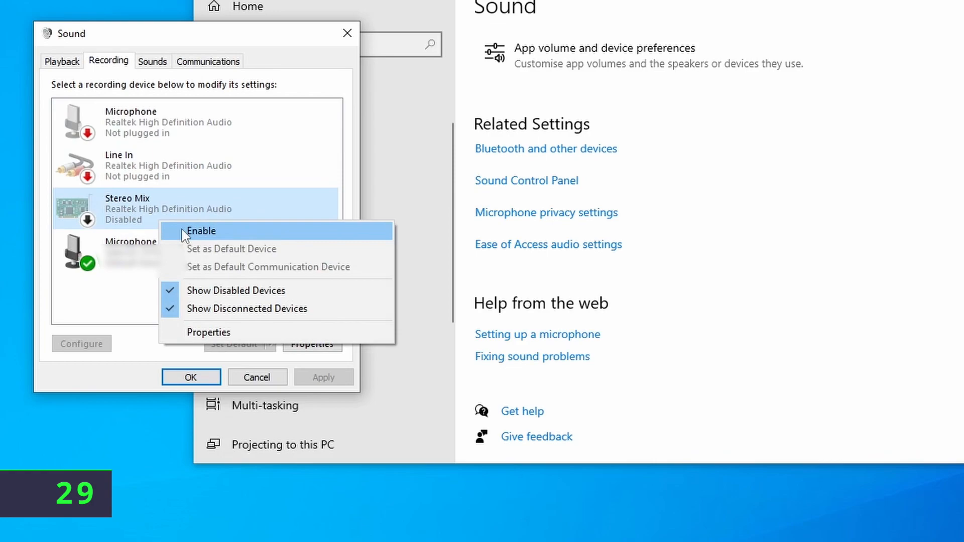
click(184, 232)
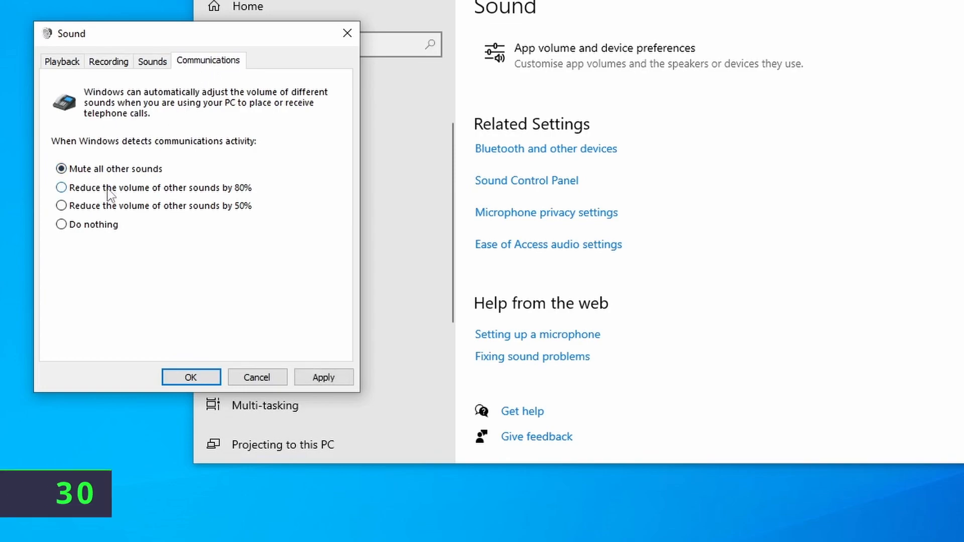
In Speakers Properties, tick 'Disable all sound effects' and choose the 192000 Hz default format
click(61, 62)
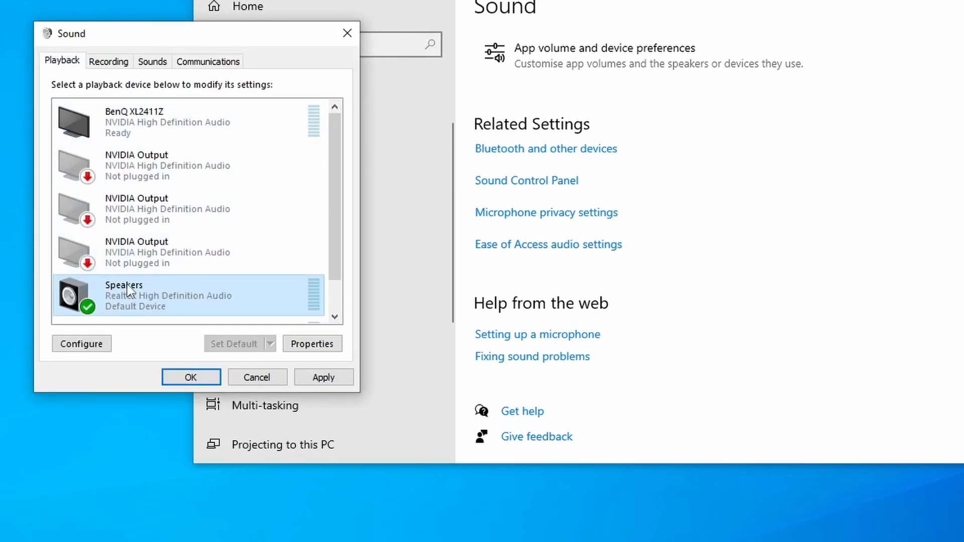
right_click(136, 293)
click(189, 423)
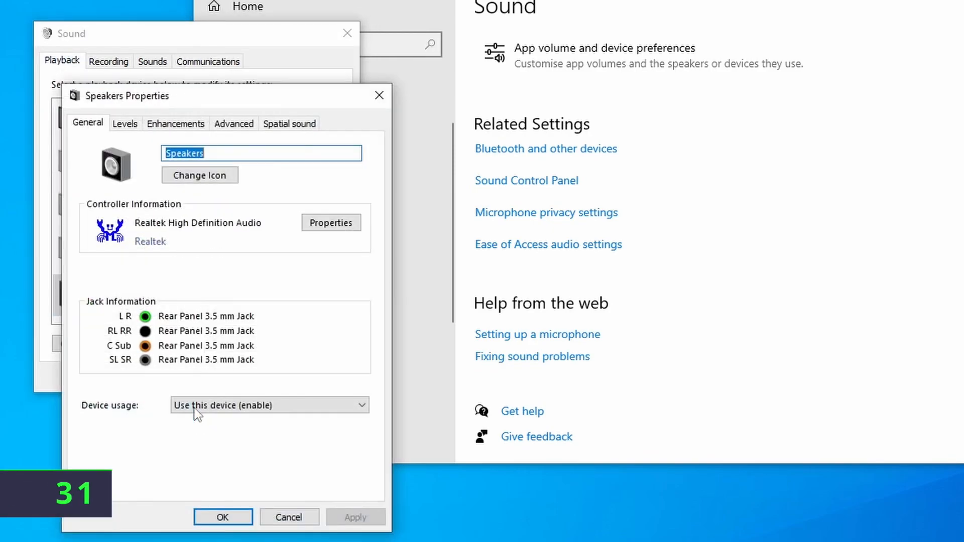
click(192, 128)
click(122, 196)
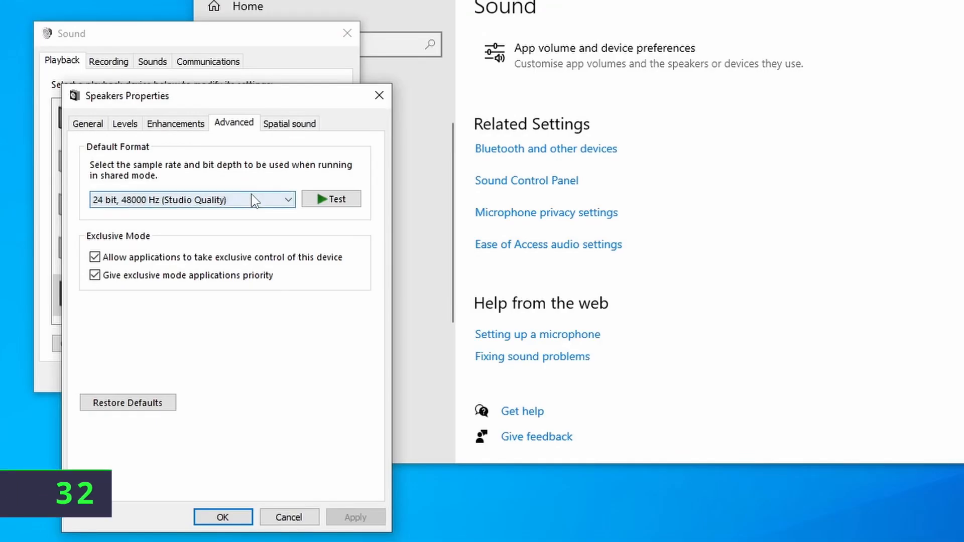
click(253, 199)
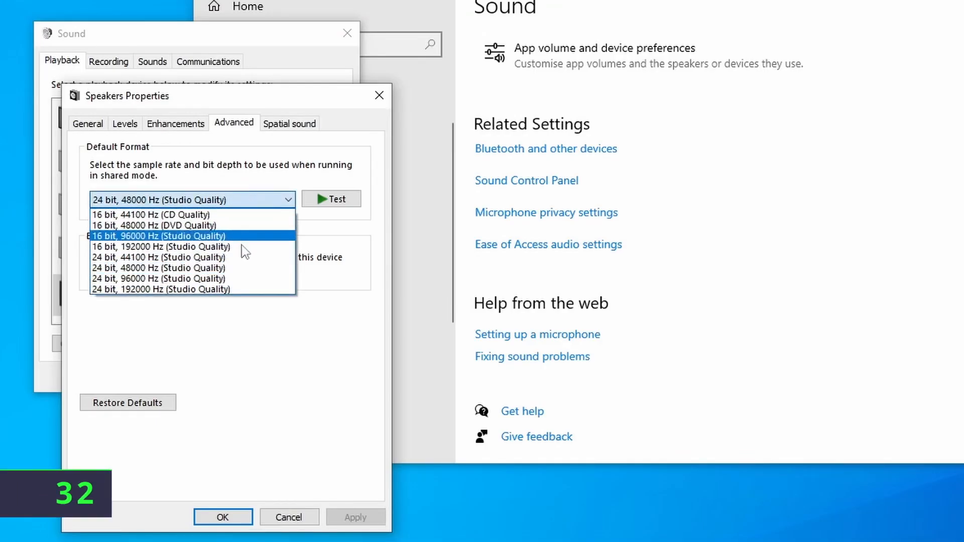
click(236, 289)
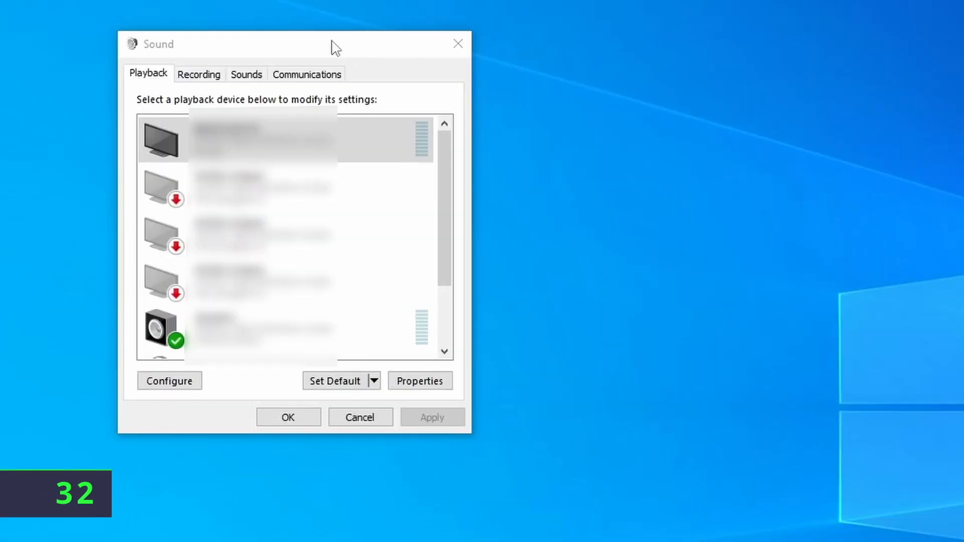
Disable the monitor's audio device at the top of the Playback list
drag(455, 173, 453, 151)
right_click(403, 132)
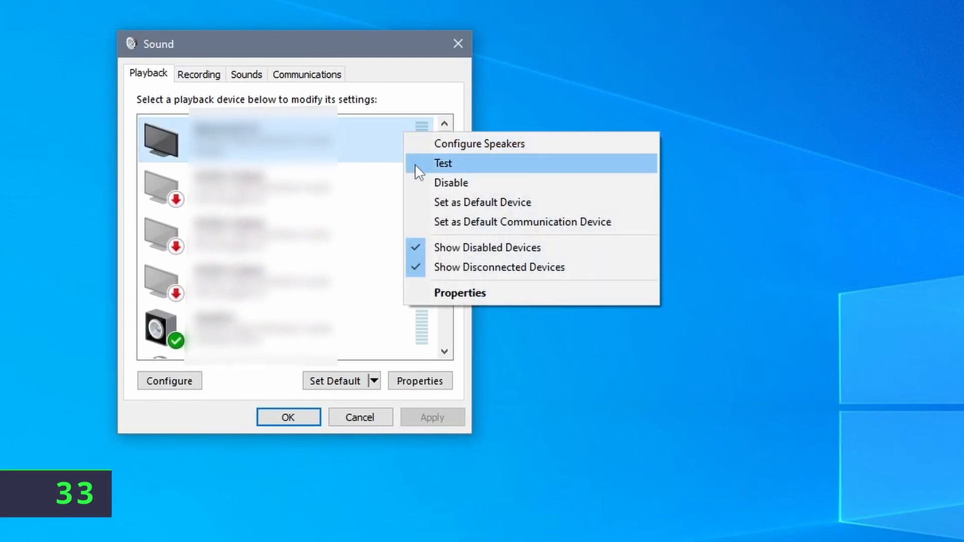
click(425, 194)
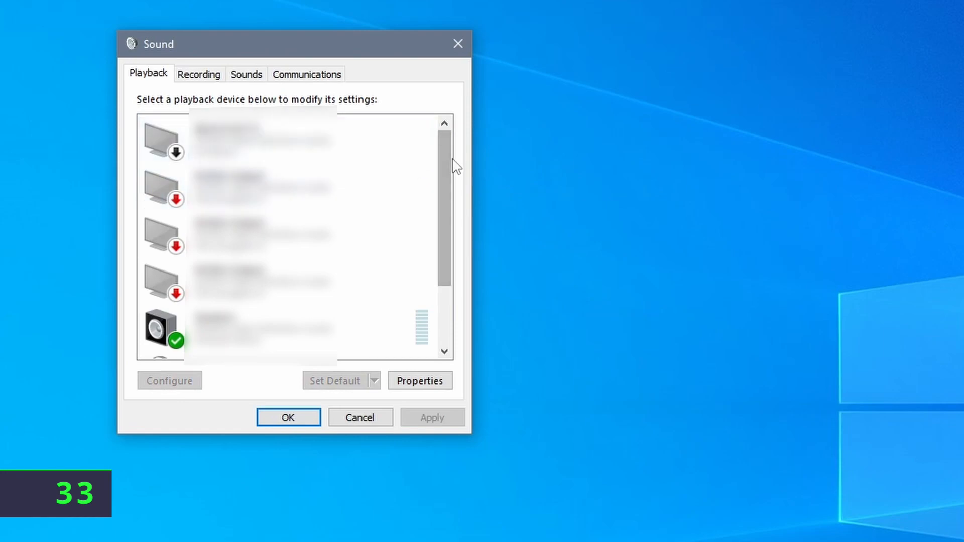
Re-enable the disabled monitor playback device
drag(452, 227, 451, 301)
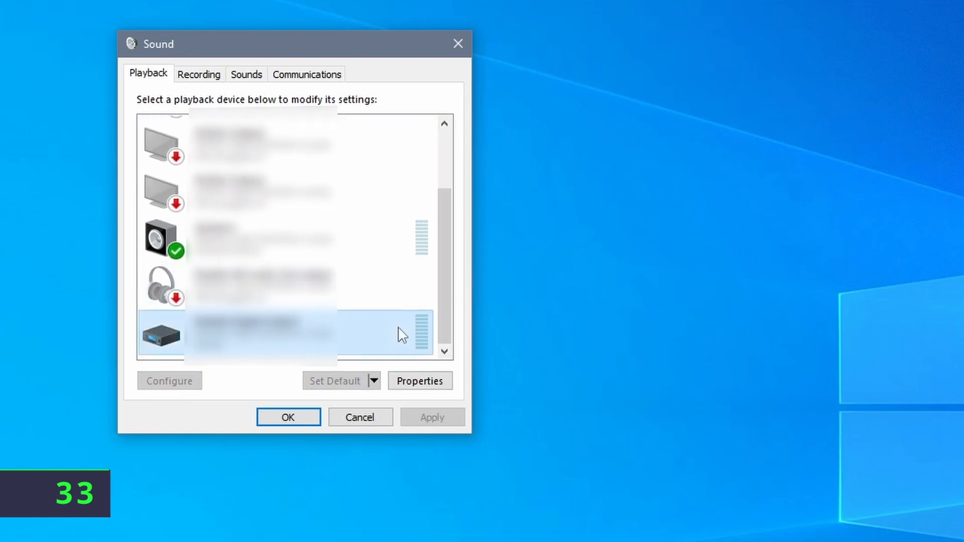
right_click(400, 323)
right_click(404, 294)
right_click(407, 242)
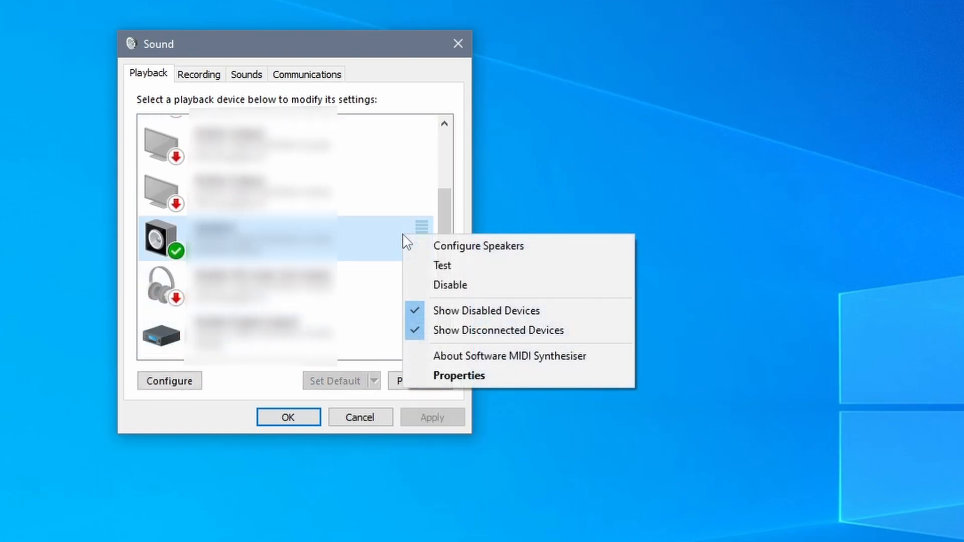
drag(443, 221, 442, 124)
right_click(398, 128)
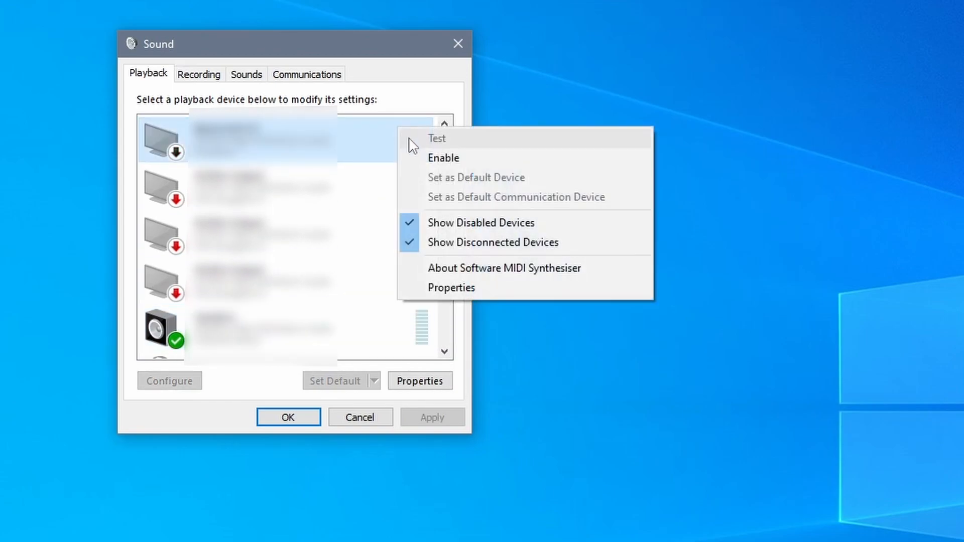
click(439, 159)
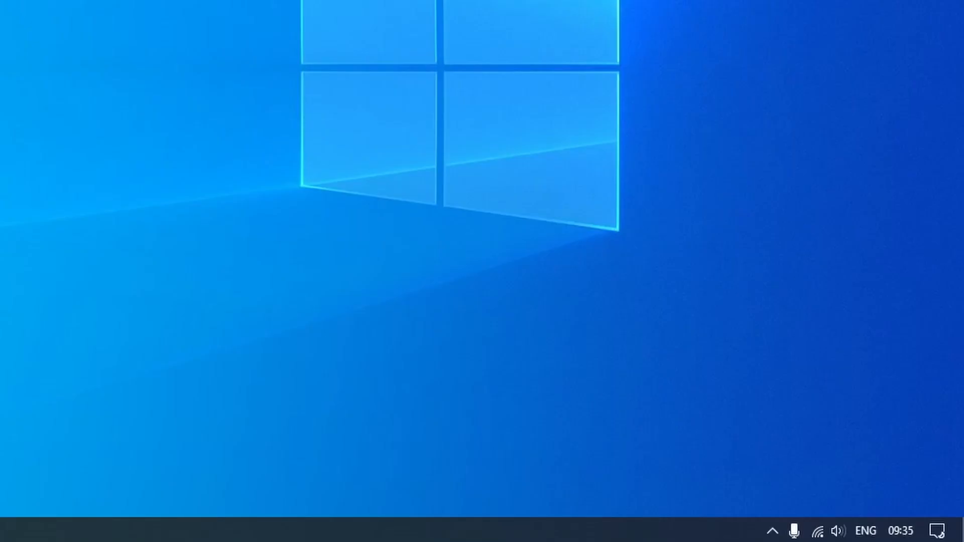
In the Volume mixer, raise the Speakers master volume and lower System Sounds to 22
right_click(845, 535)
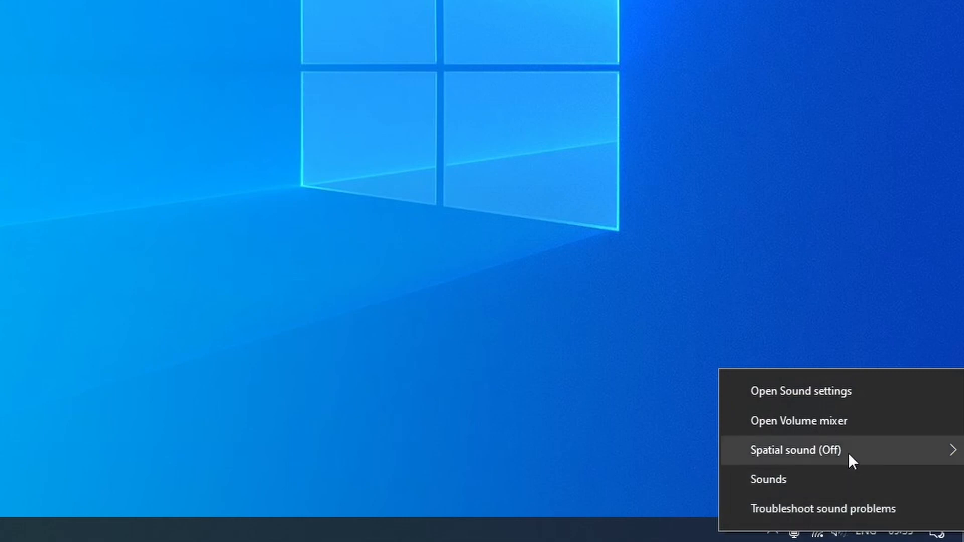
click(851, 418)
drag(847, 211, 364, 112)
drag(100, 331, 101, 265)
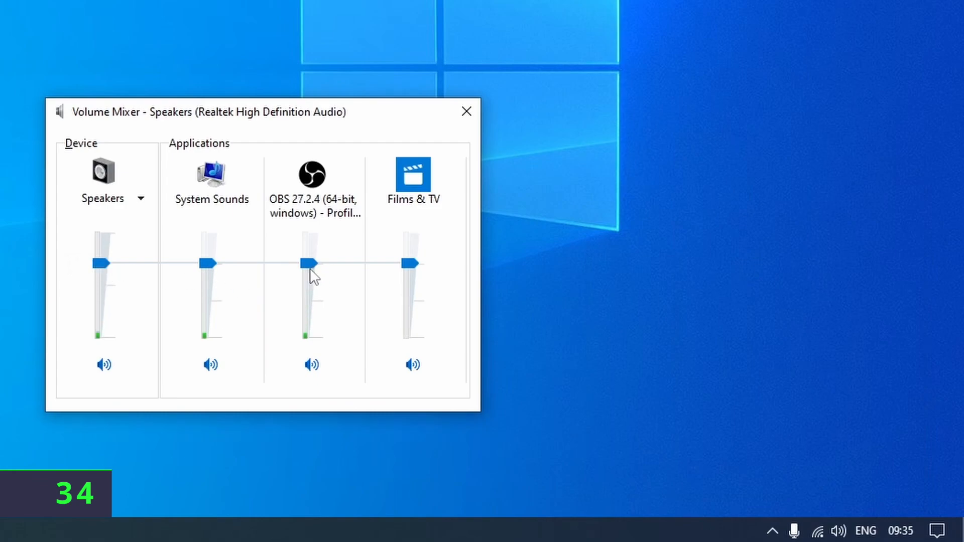
drag(214, 271, 207, 324)
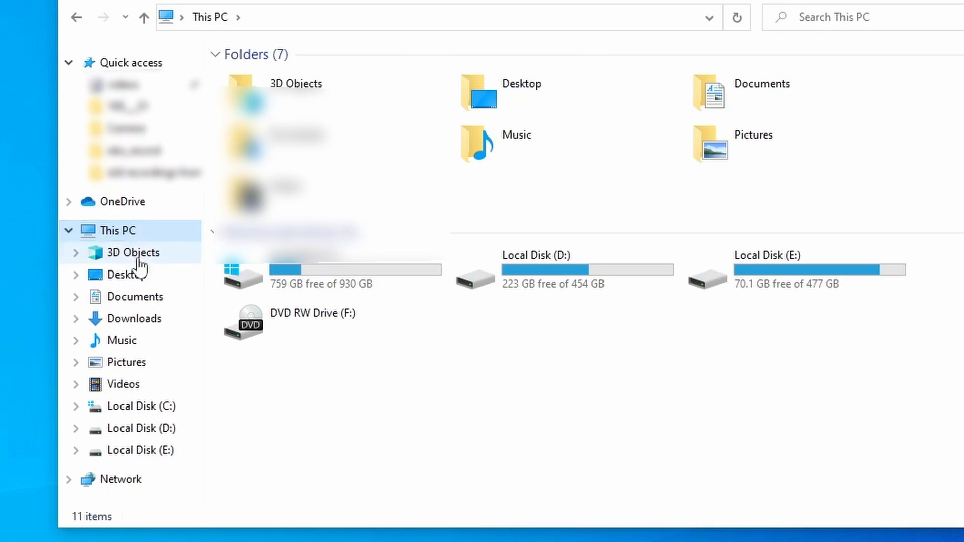
Sort Downloads by date modified, newest first, and snap the 3D Objects window to the right half
click(145, 328)
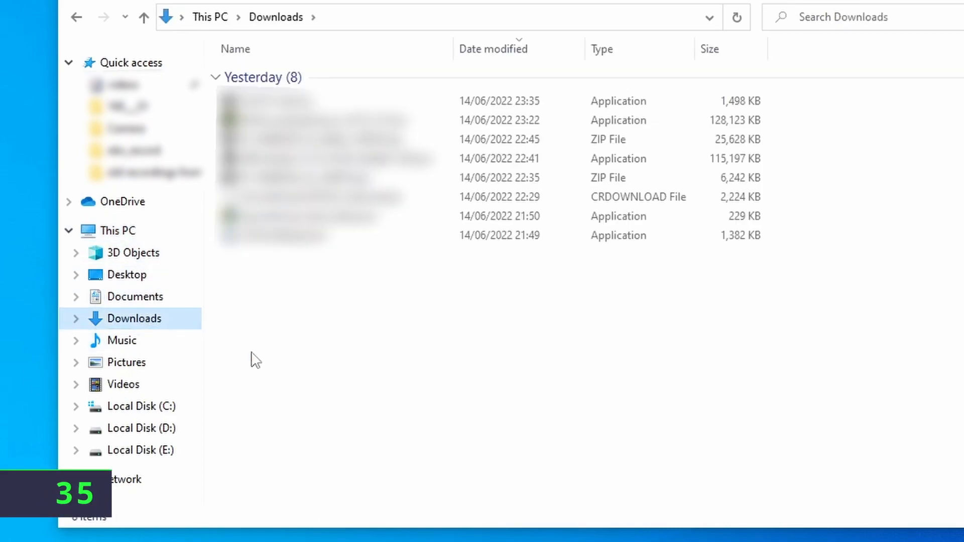
click(512, 54)
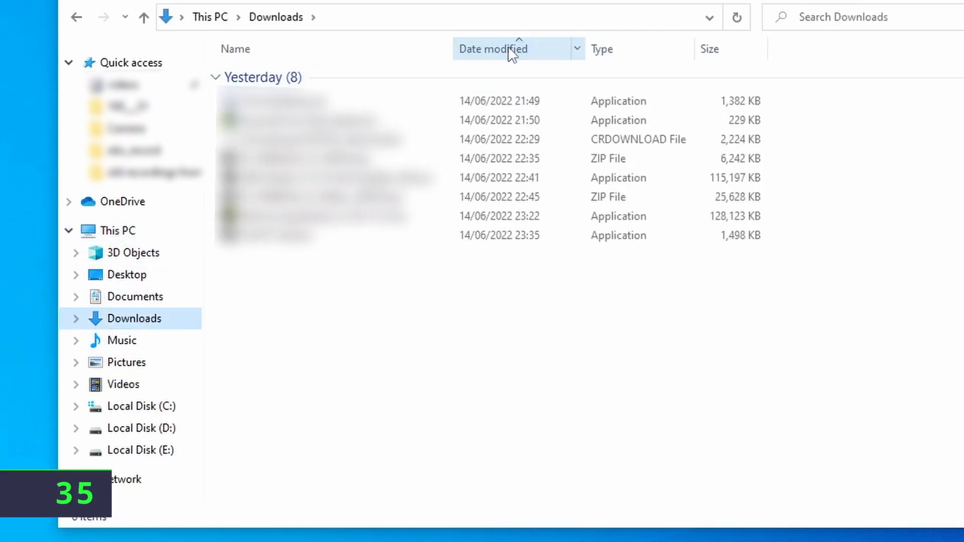
click(512, 46)
click(352, 52)
click(542, 55)
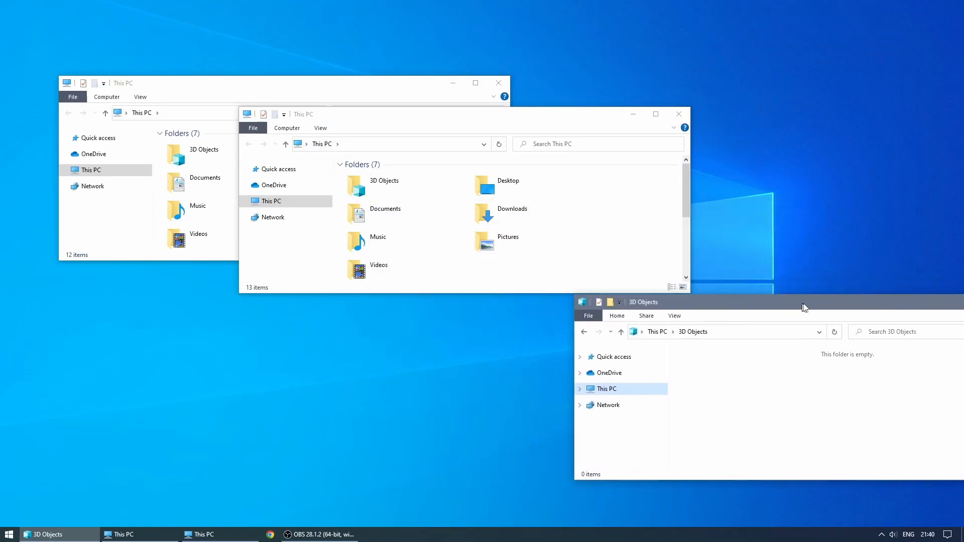
drag(807, 306, 961, 275)
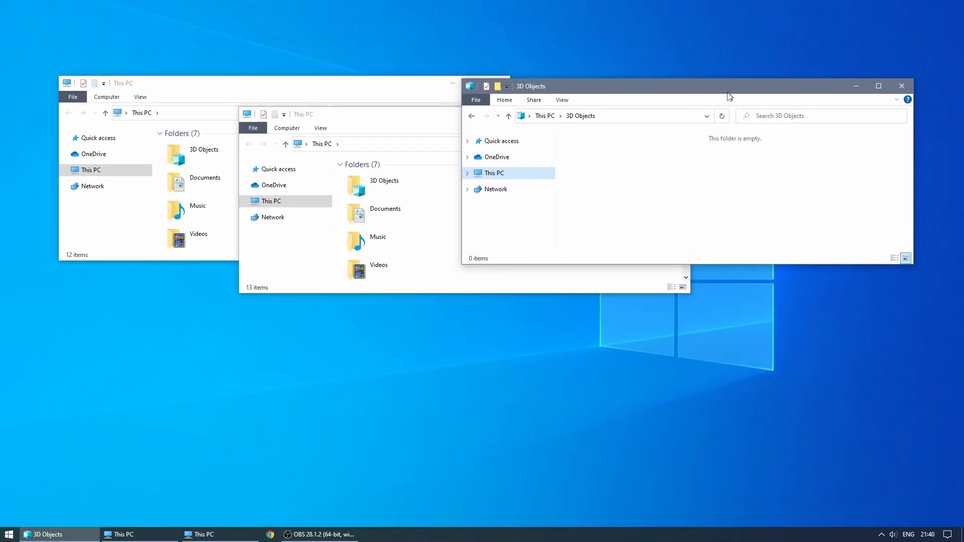
Open Multi-tasking settings via a 'mult' search and re-snap 3D Objects to the right half
key(super)
text(mult)
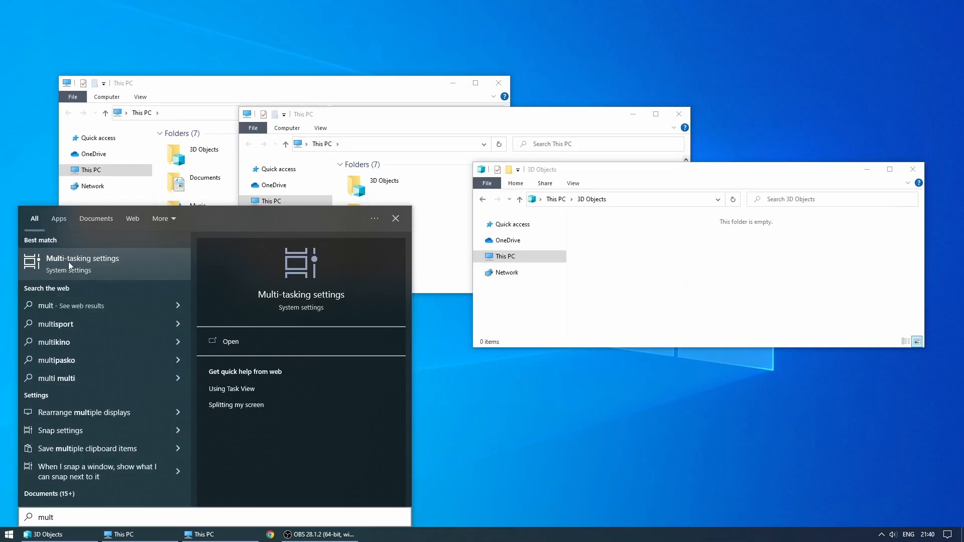
click(68, 261)
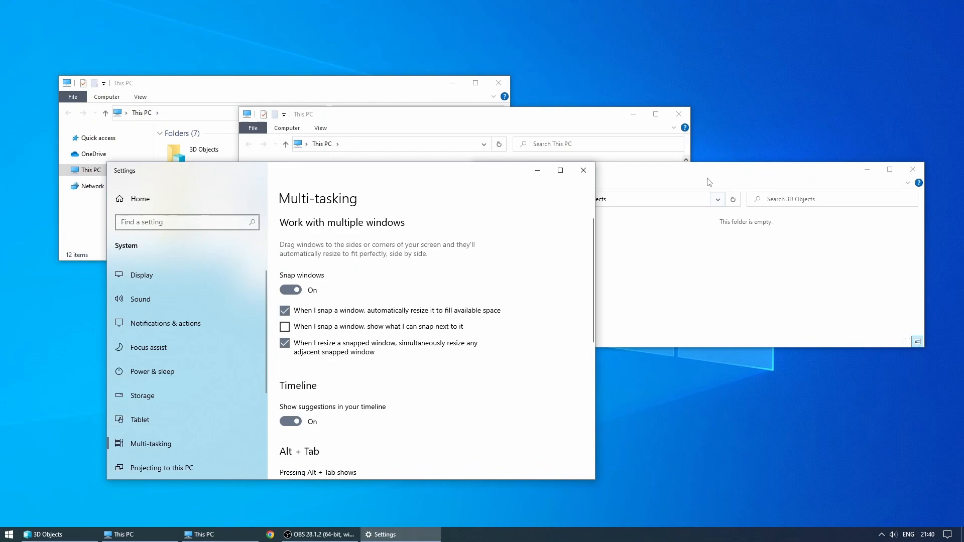
drag(709, 182, 960, 186)
drag(695, 5, 960, 216)
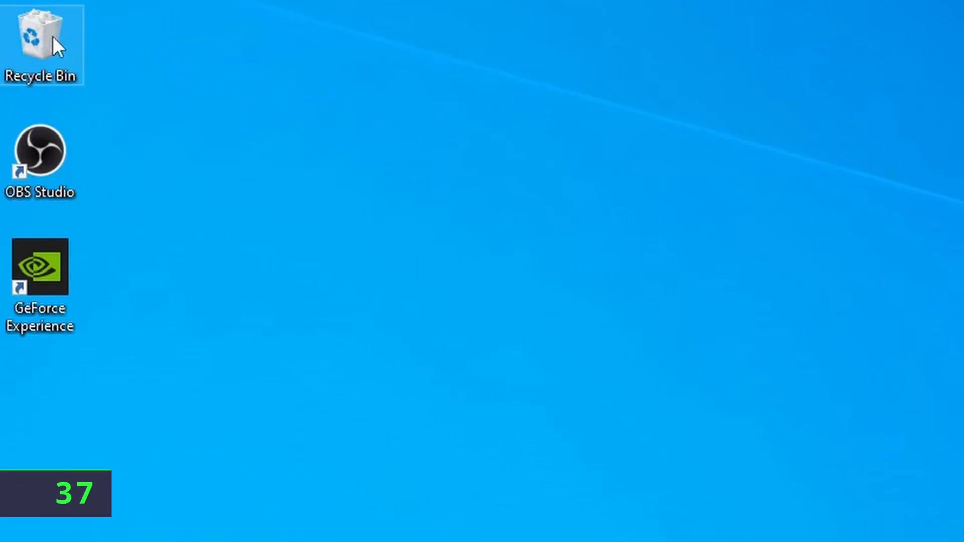
Turn on 'Display delete confirmation dialogue' in the Recycle Bin properties
right_click(53, 37)
click(131, 226)
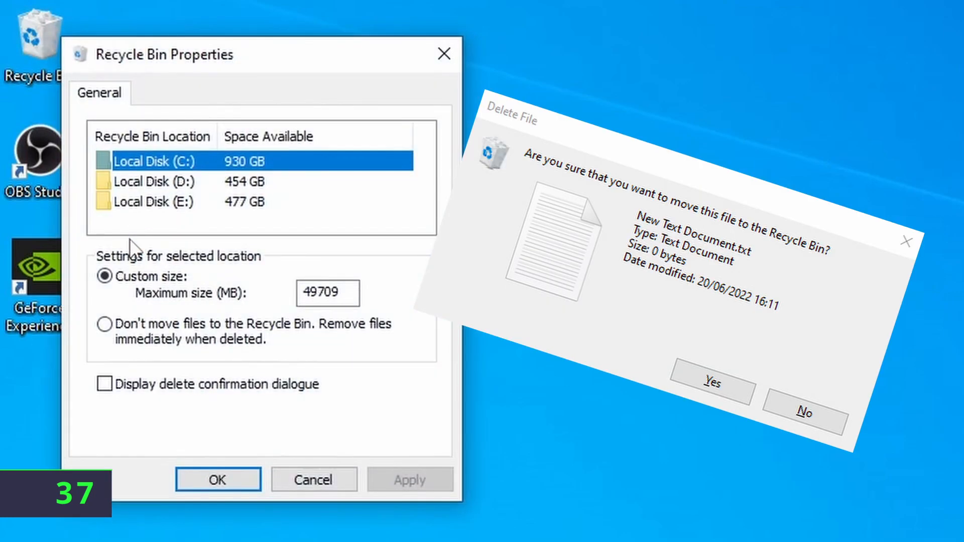
click(113, 383)
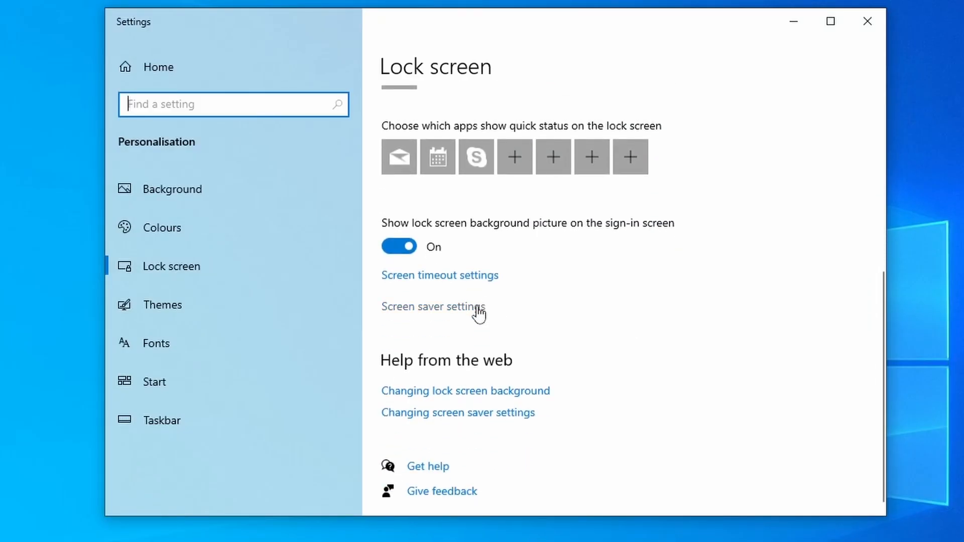
Raise the screen saver wait time, turn off the log-on screen on resume, and save
click(477, 307)
drag(105, 68, 449, 83)
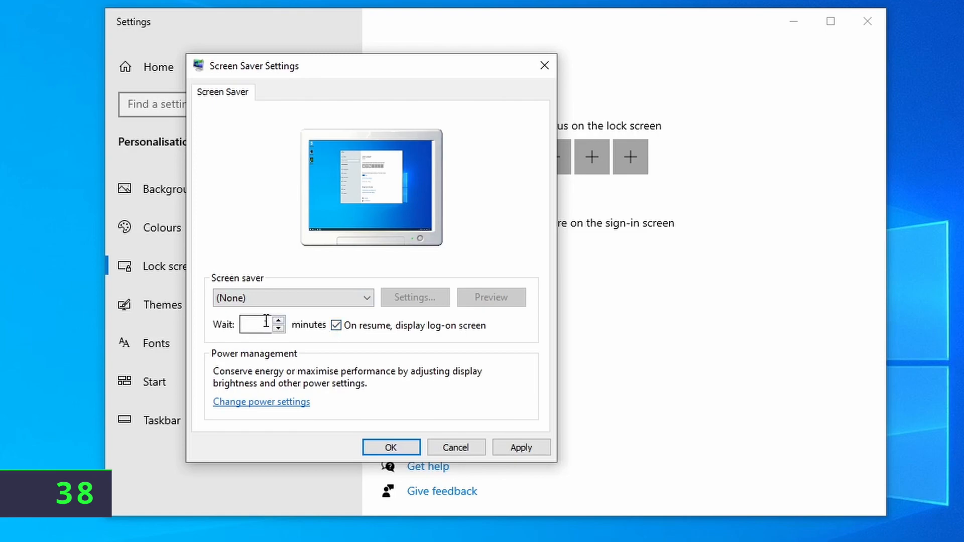
click(279, 321)
click(278, 322)
click(279, 321)
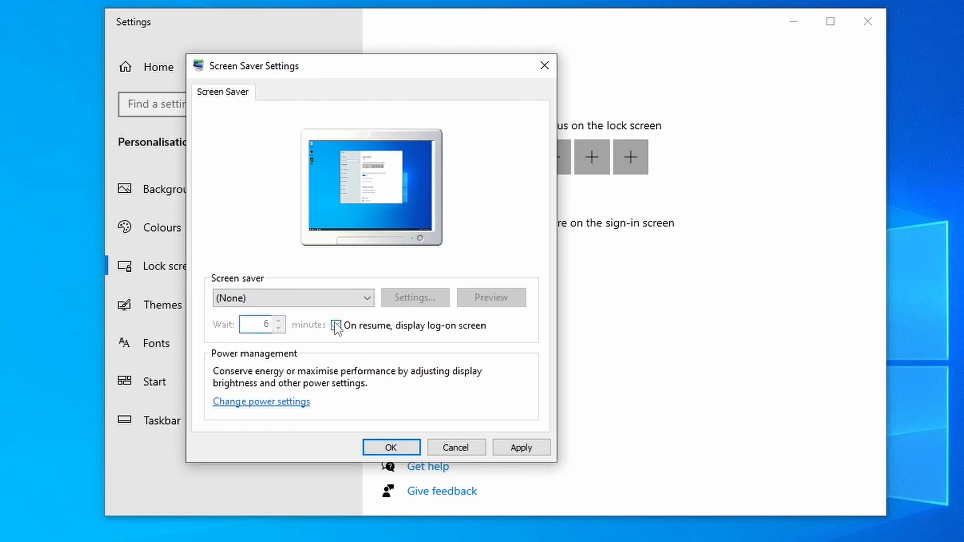
click(405, 445)
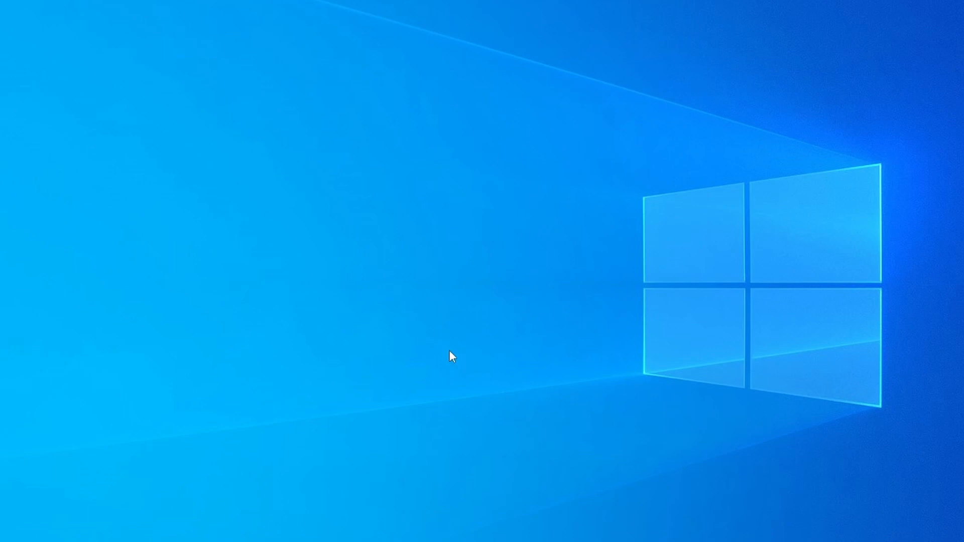
right_click(446, 321)
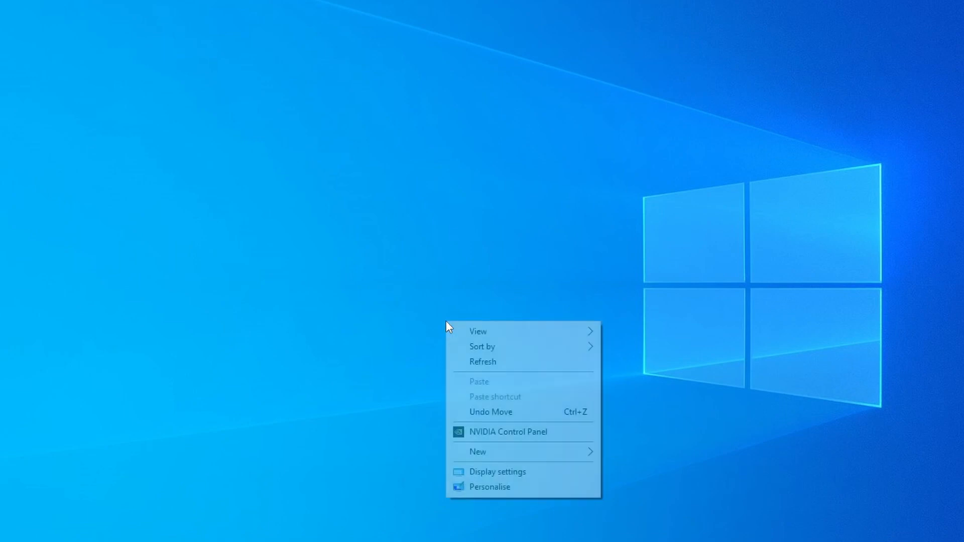
In Colours settings, show the accent colour on Start, taskbar and action centre
click(518, 486)
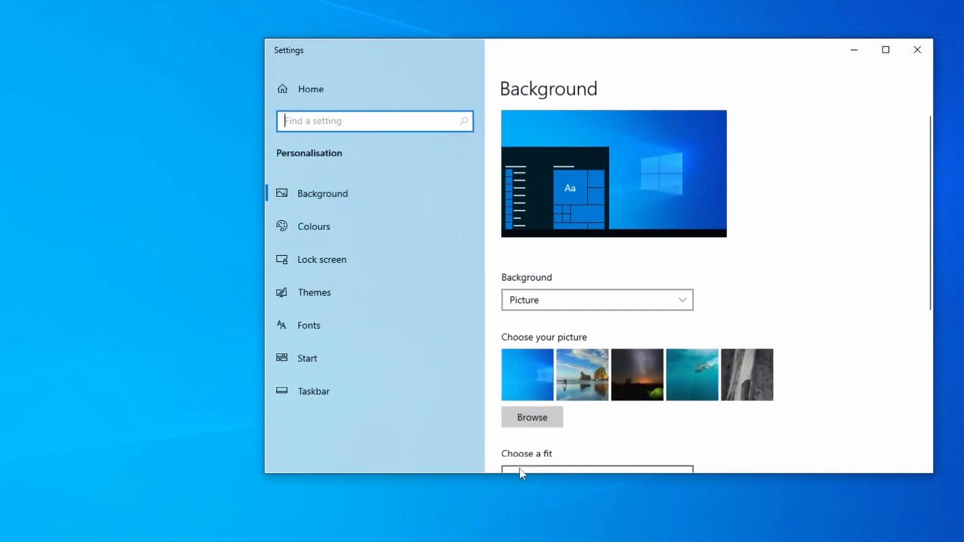
click(345, 231)
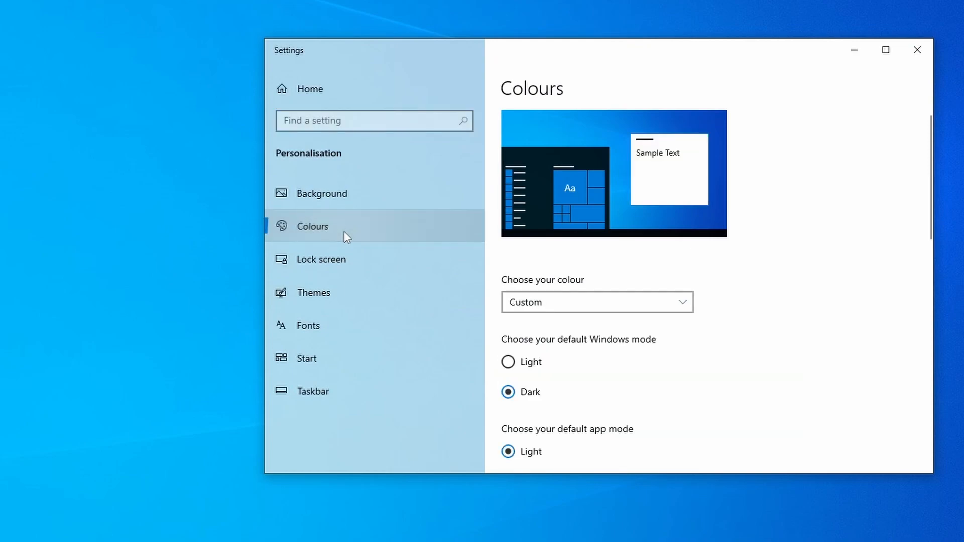
scroll(753, 315, down, 2)
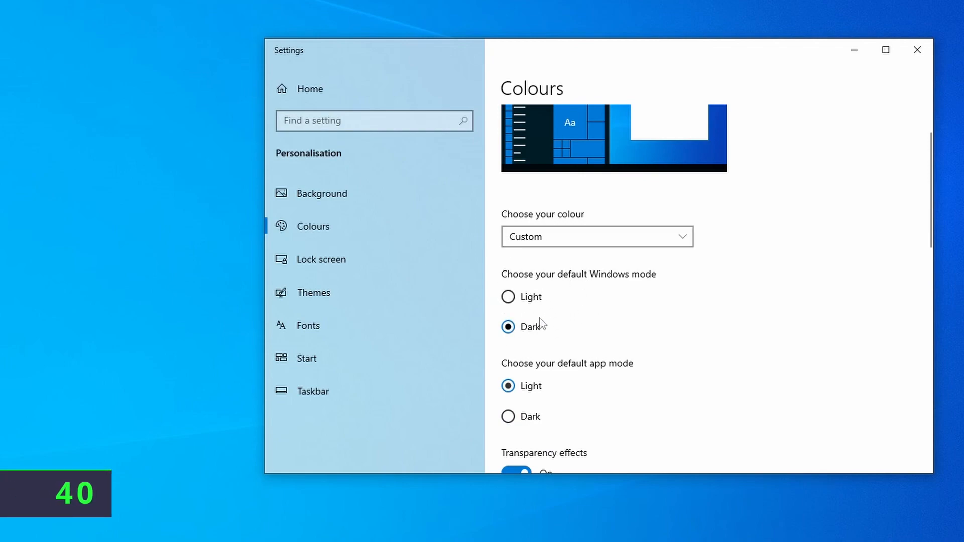
scroll(538, 321, down, 2)
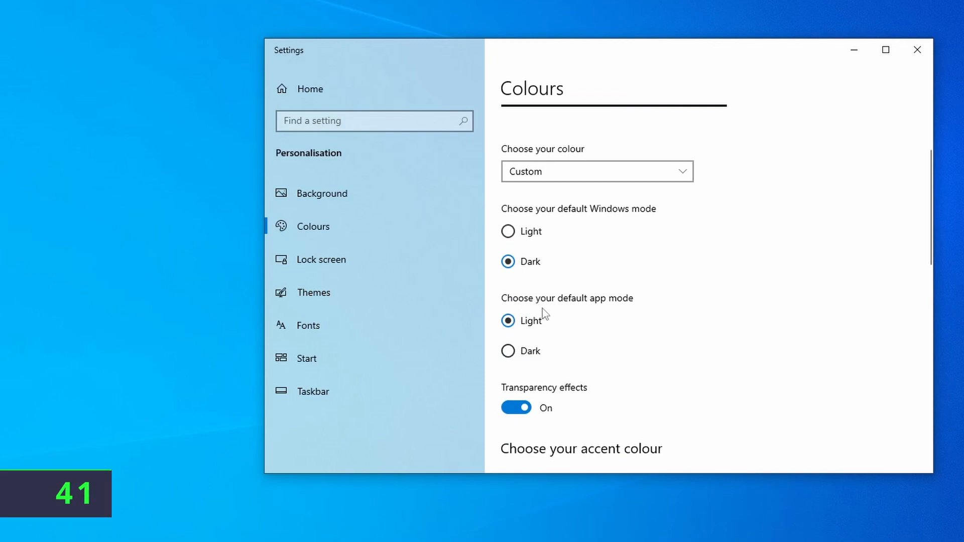
scroll(710, 334, down, 7)
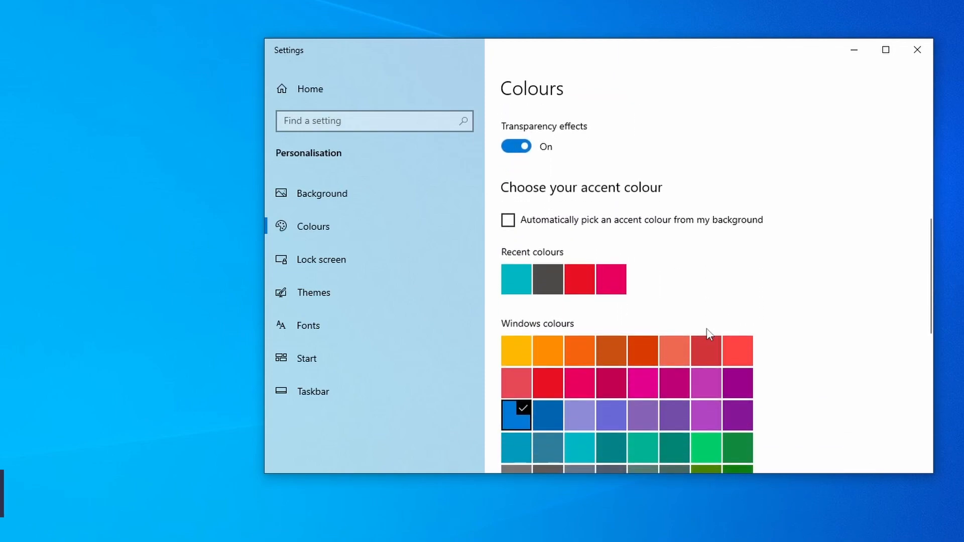
scroll(705, 299, down, 8)
key(super+a)
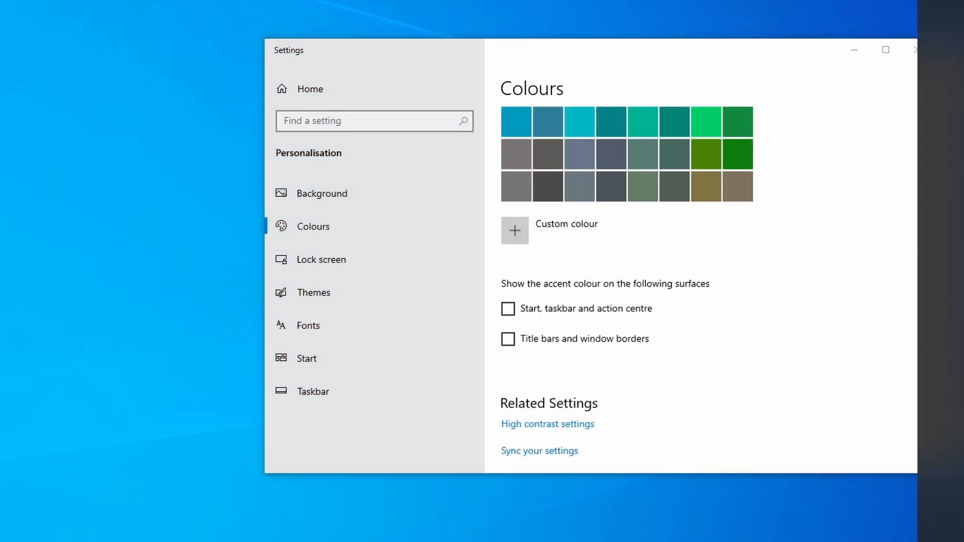
key(super+a)
key(super)
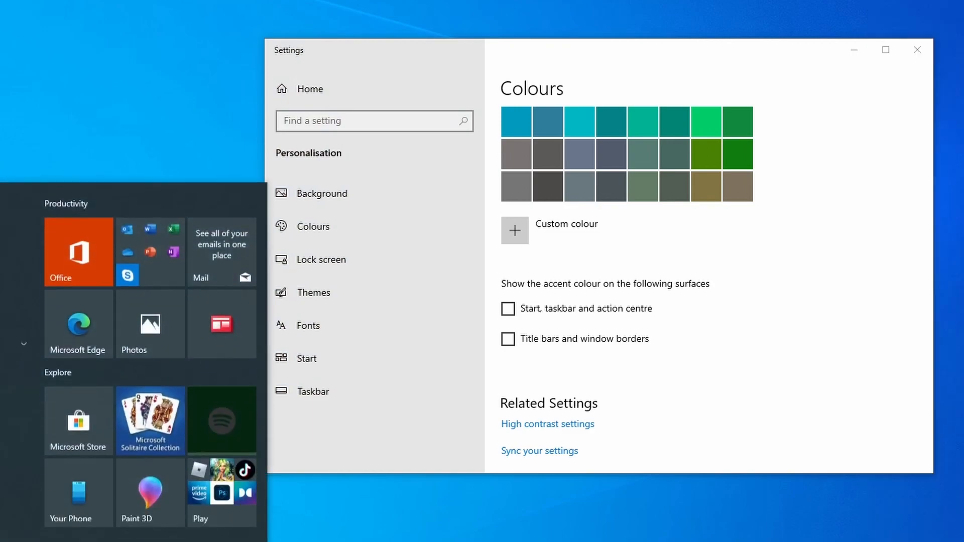
key(super)
click(508, 308)
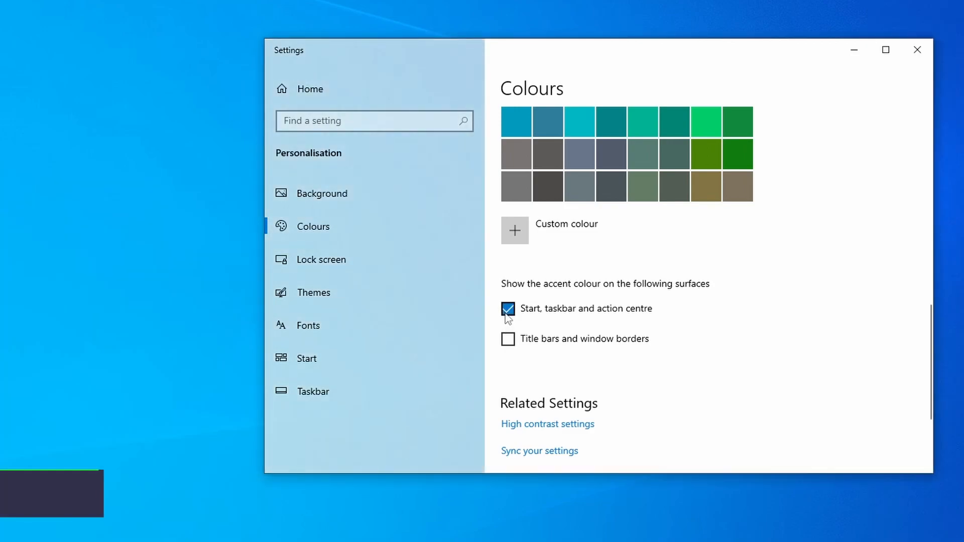
key(super+a)
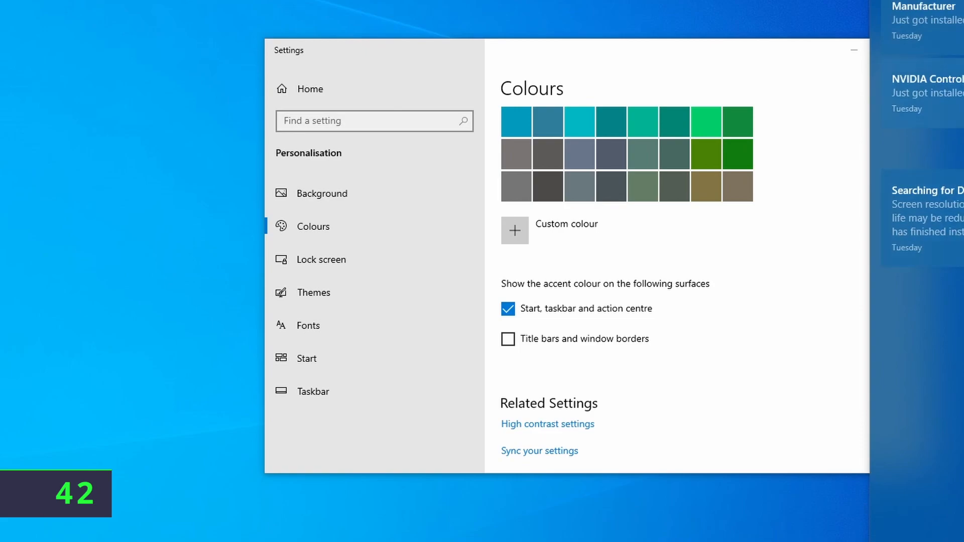
key(super)
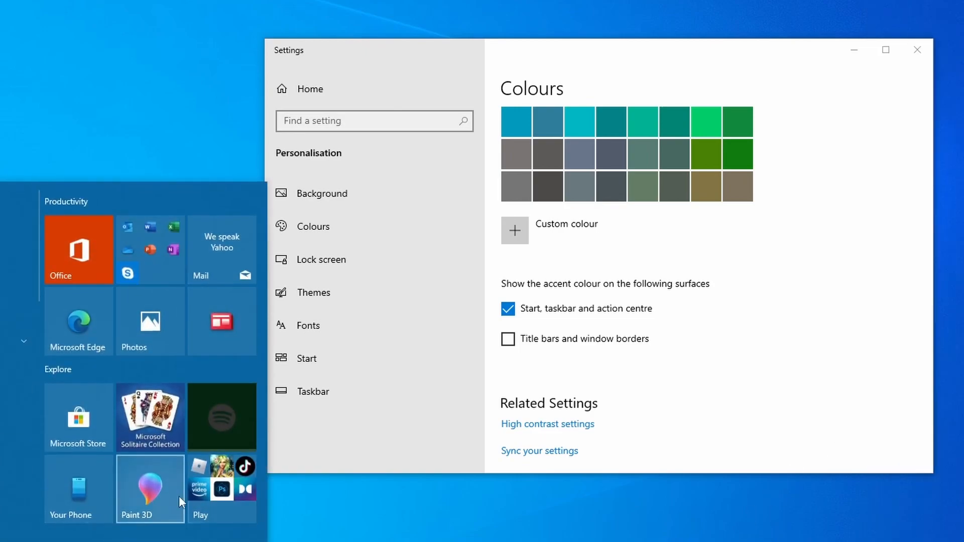
Show the accent colour on title bars and window borders, then open privacy settings via search
key(super+e)
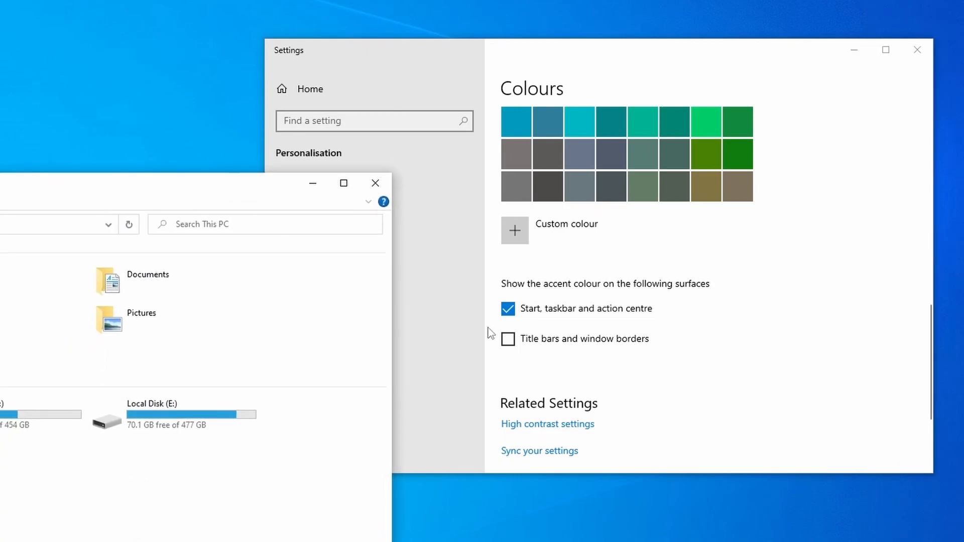
click(508, 339)
drag(86, 195, 372, 152)
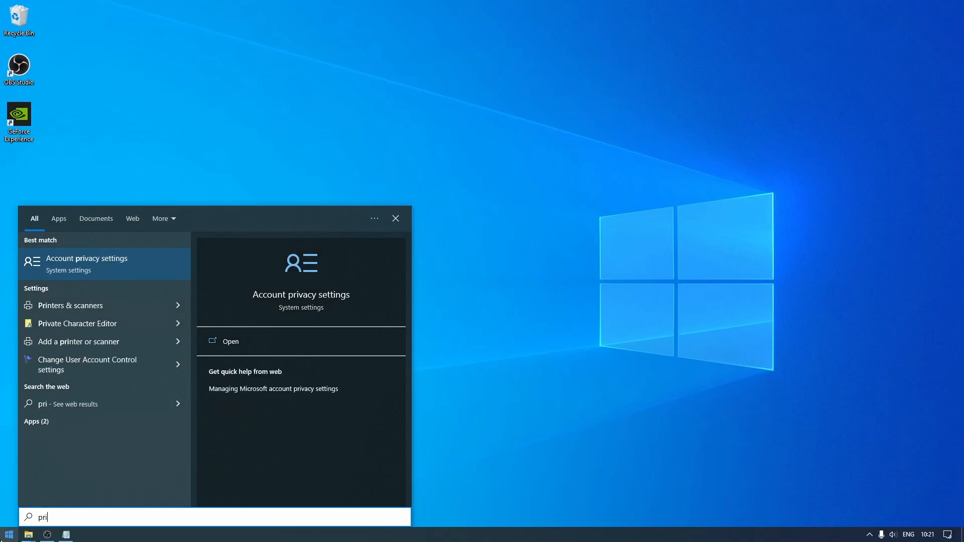
text(vacy opt)
key(Return)
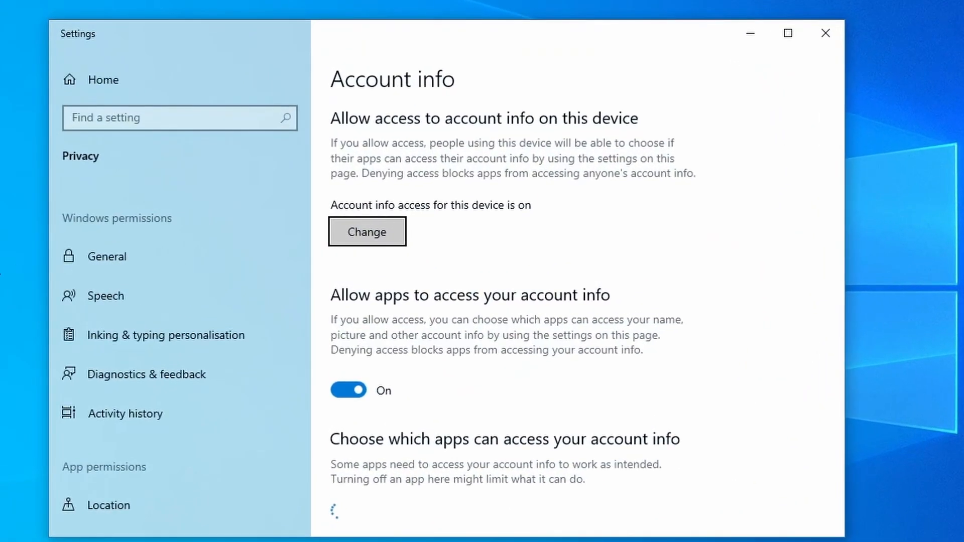
Turn off website access to the language list and the personal typing and inking dictionary
click(94, 254)
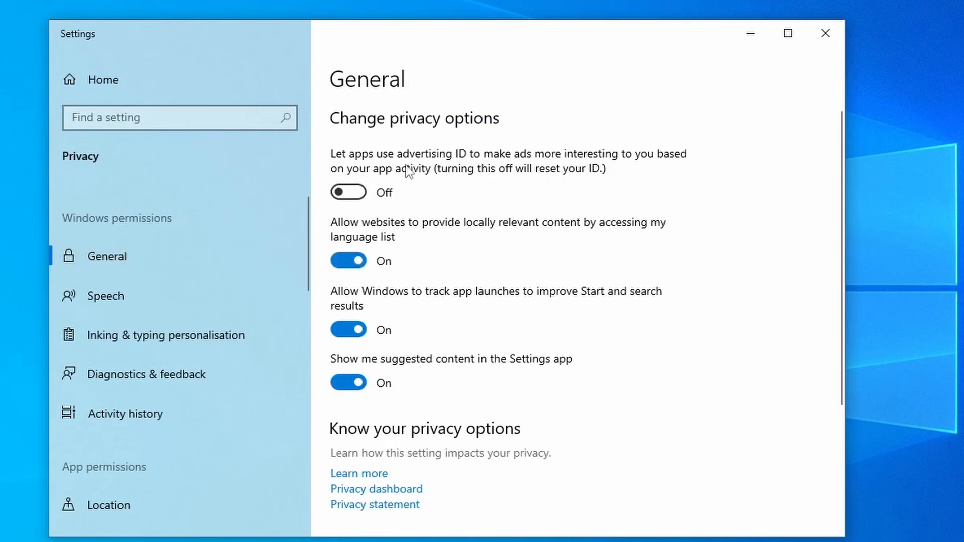
click(366, 261)
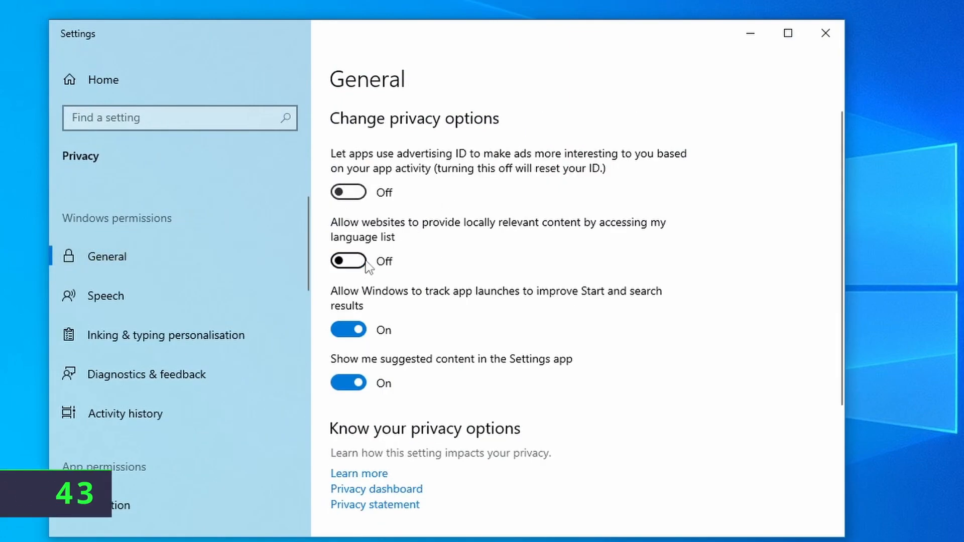
click(206, 299)
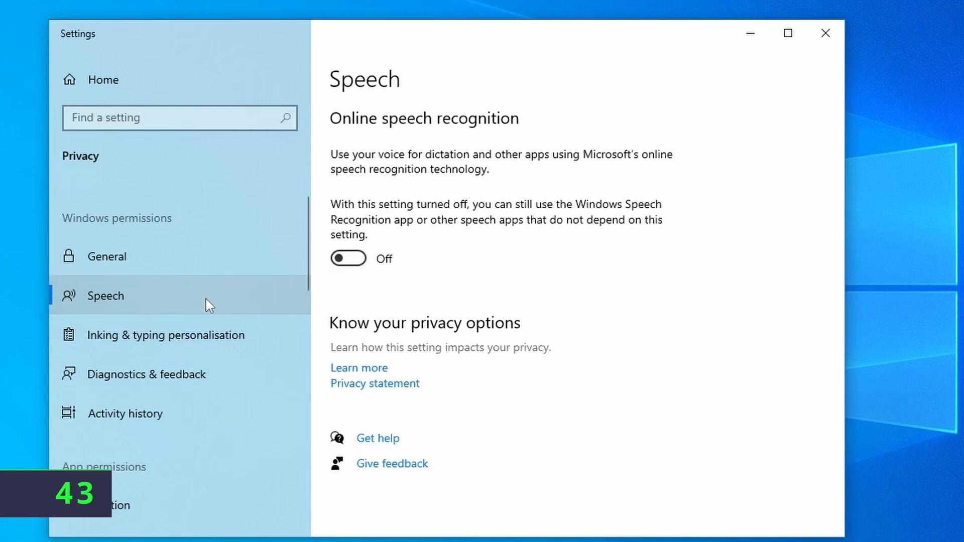
click(210, 345)
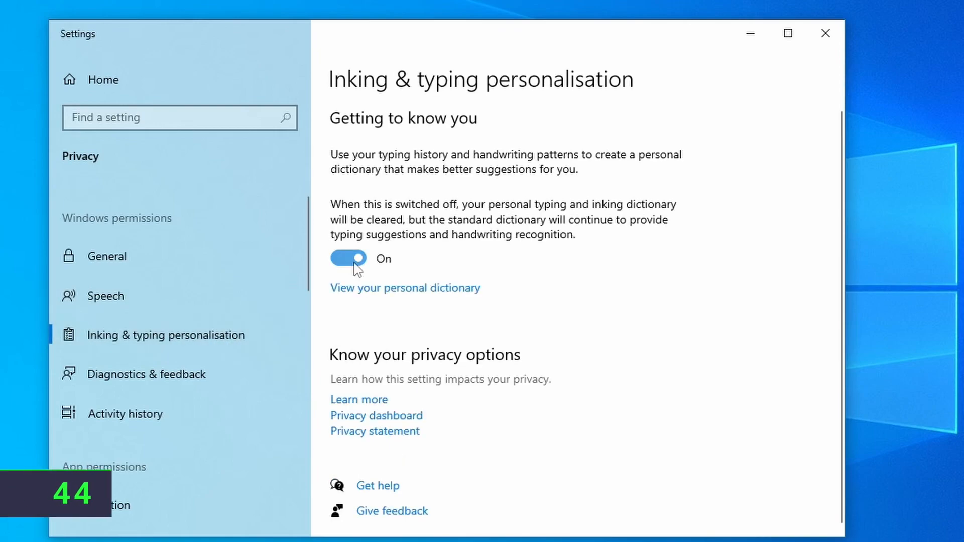
click(355, 260)
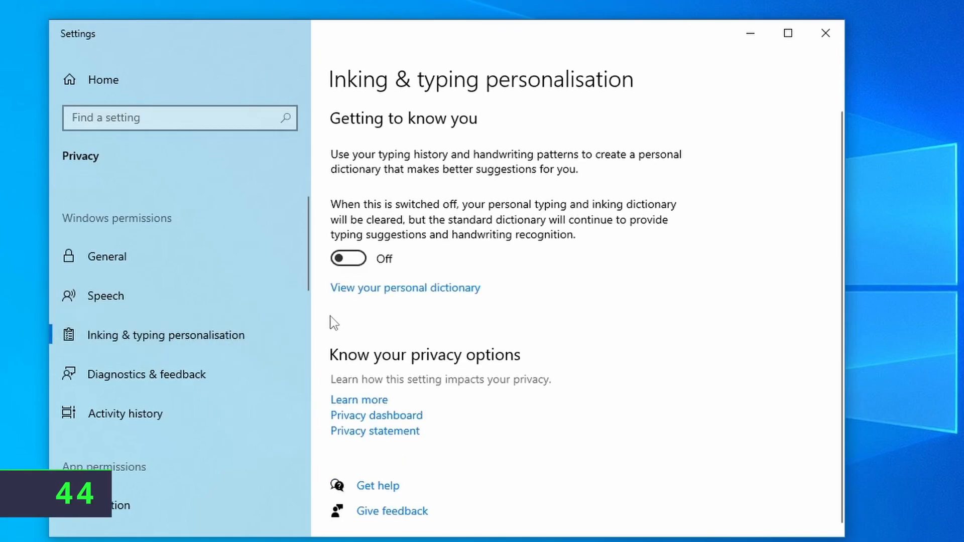
click(224, 381)
click(201, 409)
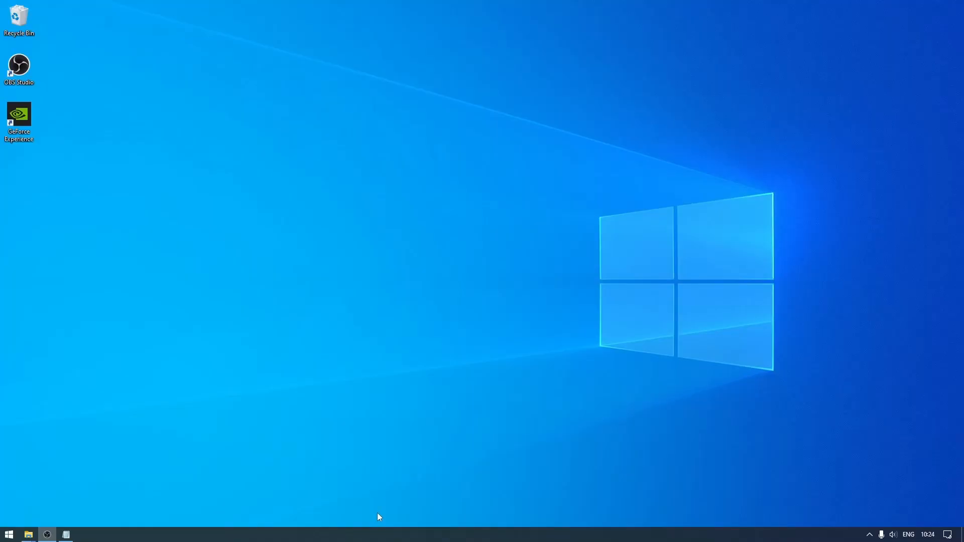
right_click(389, 535)
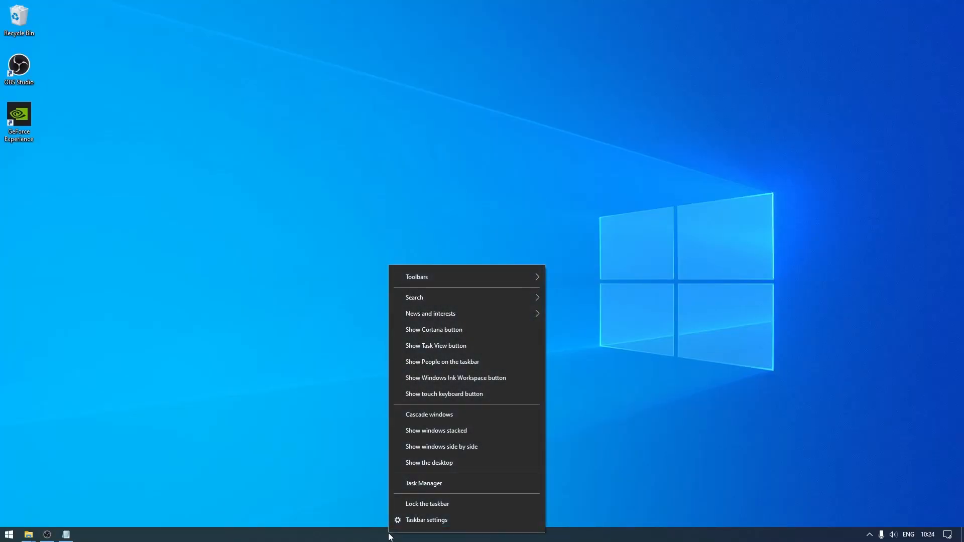
Disable Microsoft OneDrive on Task Manager's Startup tab
click(422, 483)
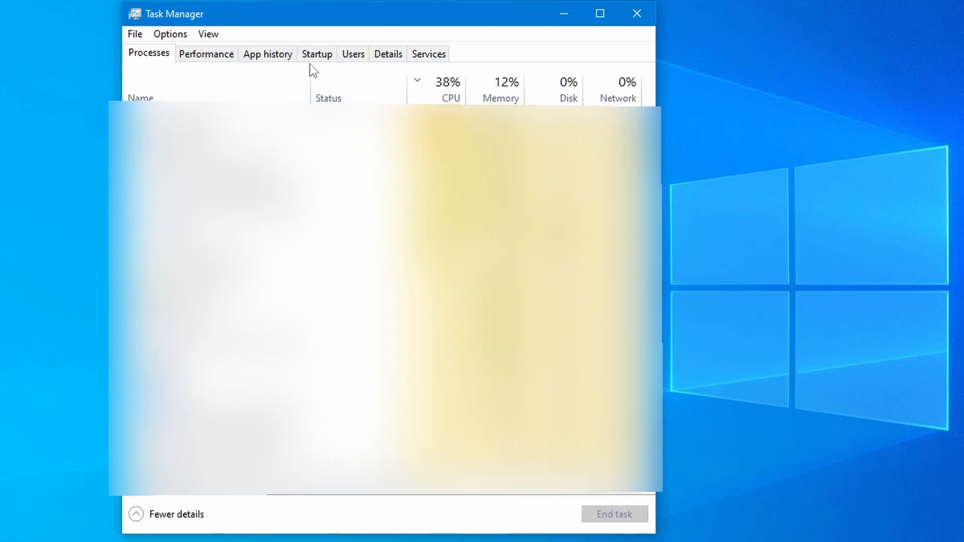
click(316, 59)
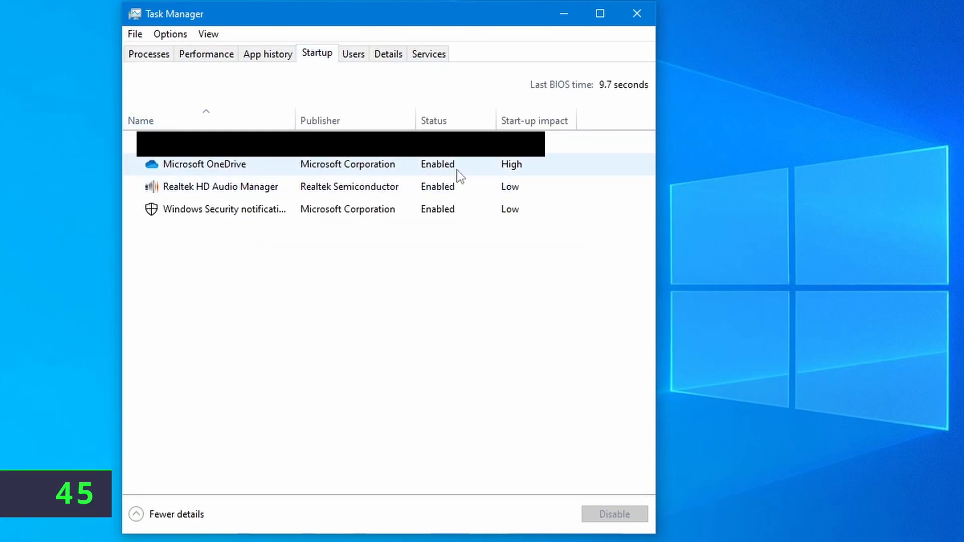
click(438, 172)
right_click(439, 173)
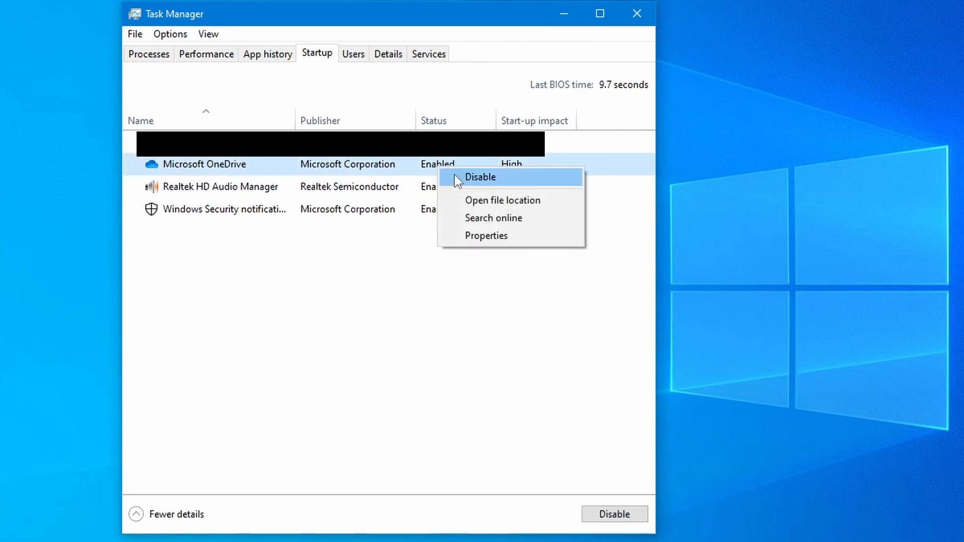
click(460, 176)
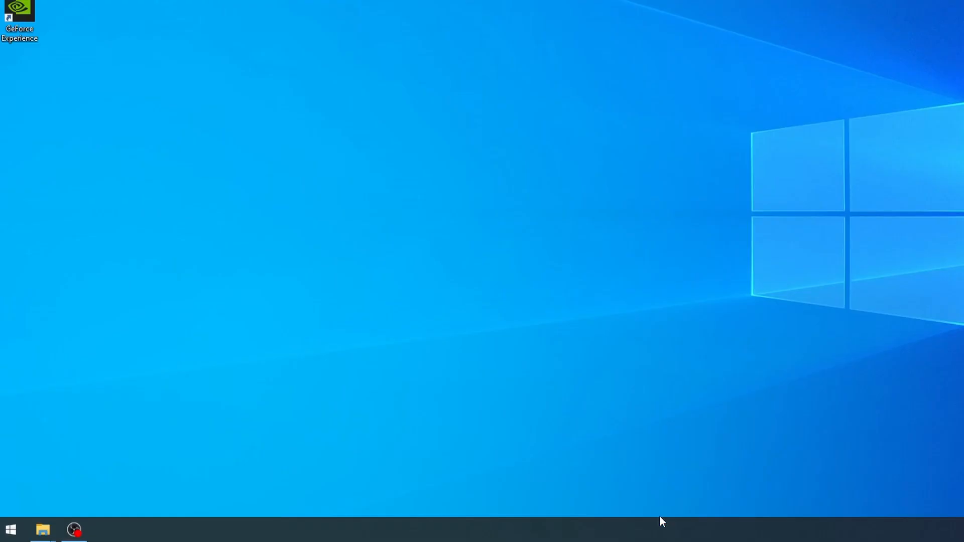
right_click(659, 522)
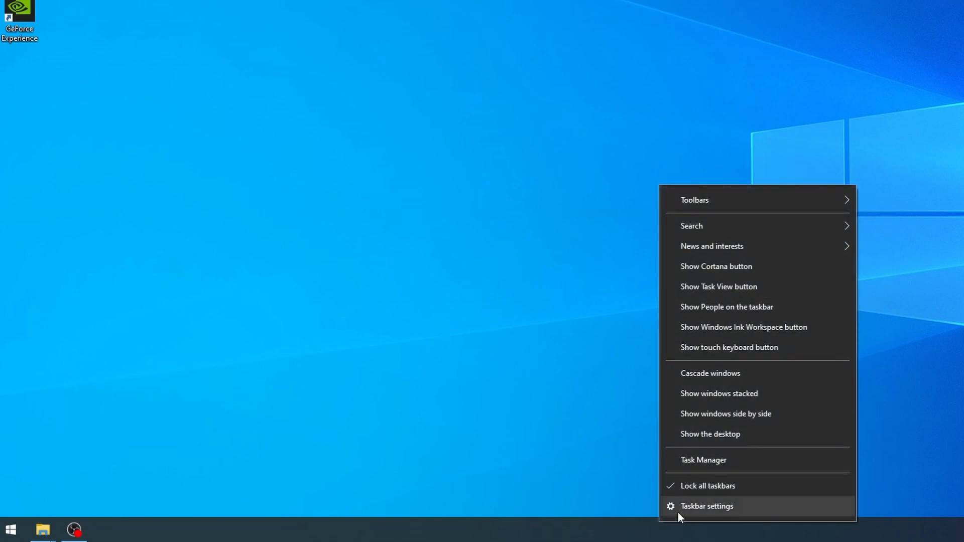
Unlock the taskbar and switch on small taskbar buttons
click(678, 511)
drag(794, 7, 602, 0)
click(588, 58)
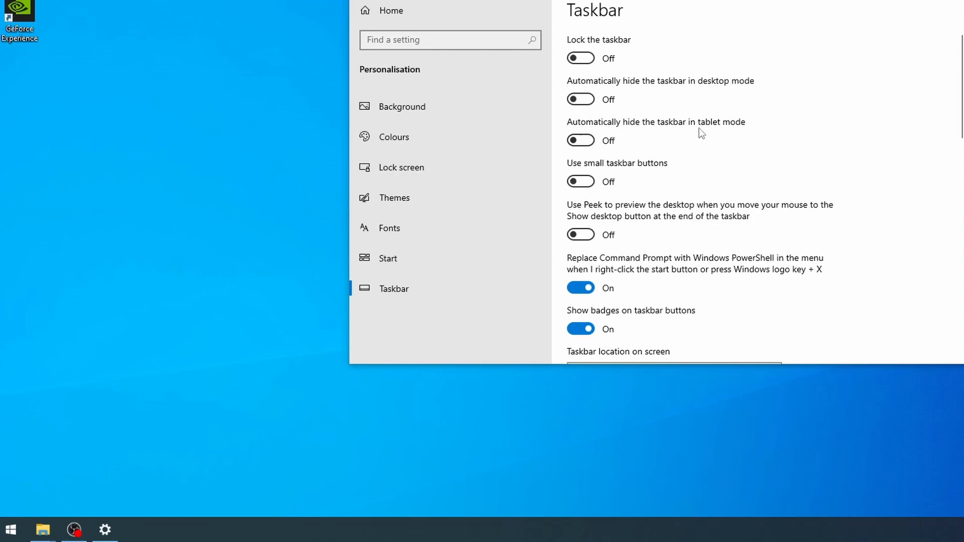
click(594, 182)
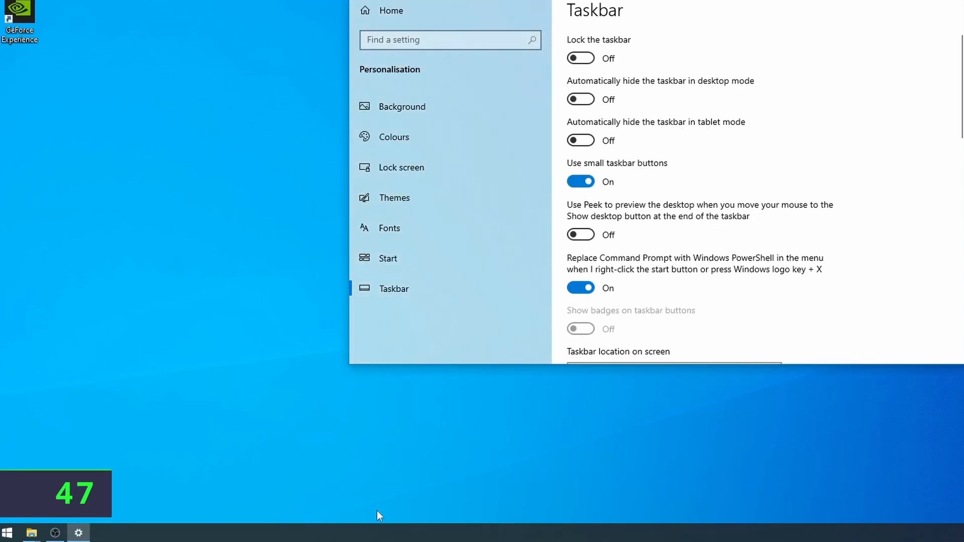
Combine taskbar buttons only when the taskbar is full and turn off 'Show taskbar on all displays'
scroll(690, 252, down, 3)
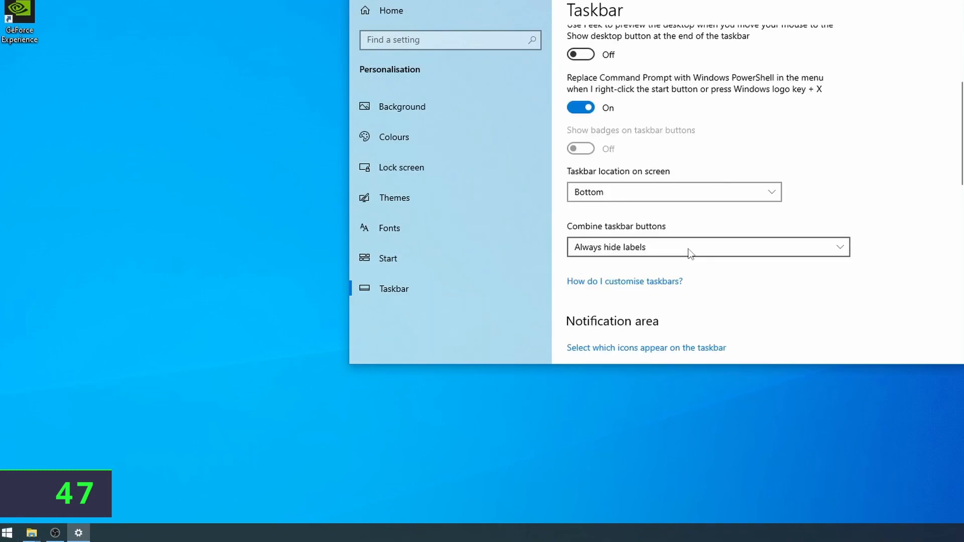
click(690, 252)
click(675, 271)
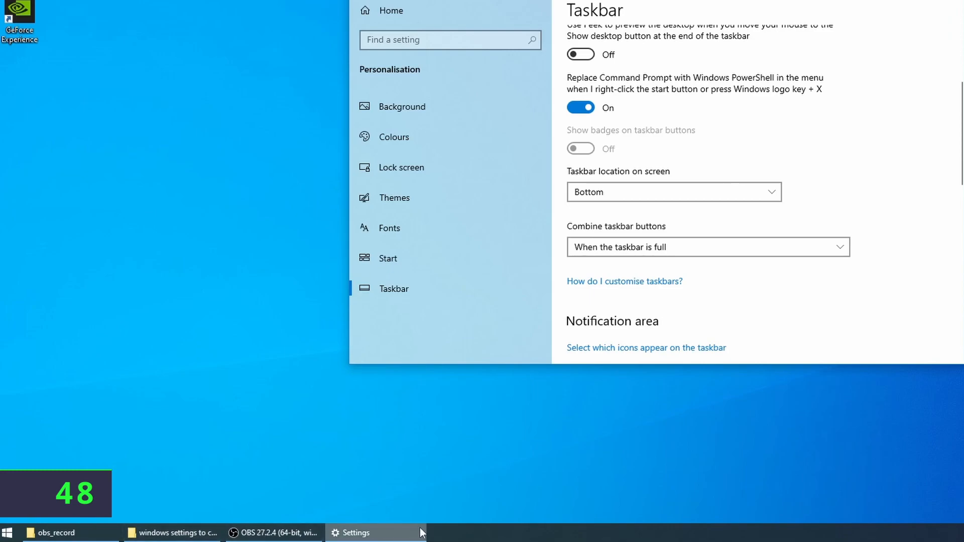
scroll(877, 273, down, 3)
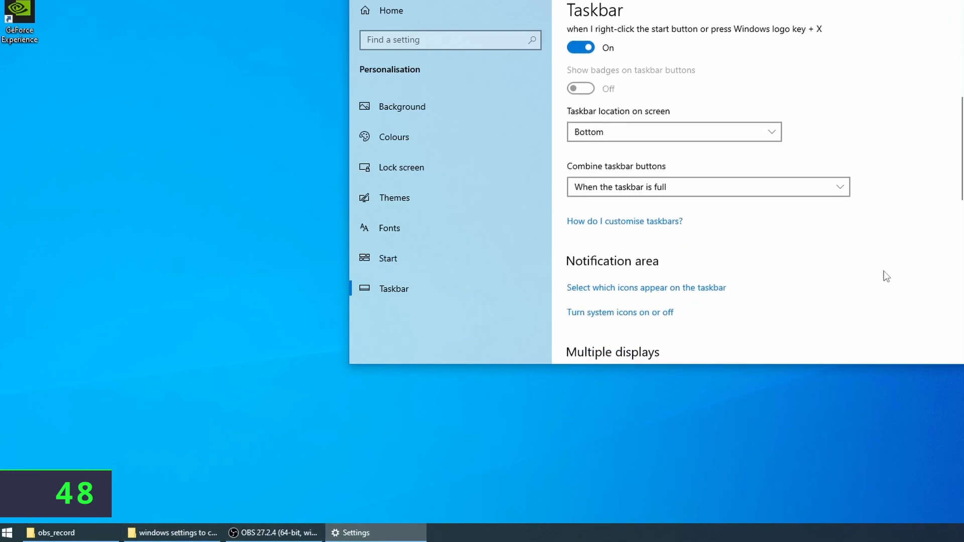
scroll(886, 276, down, 2)
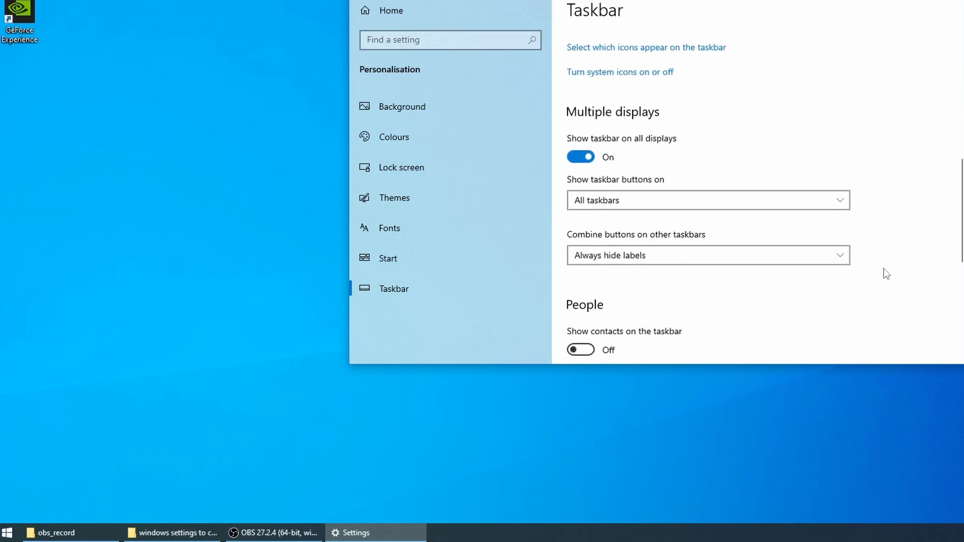
click(585, 161)
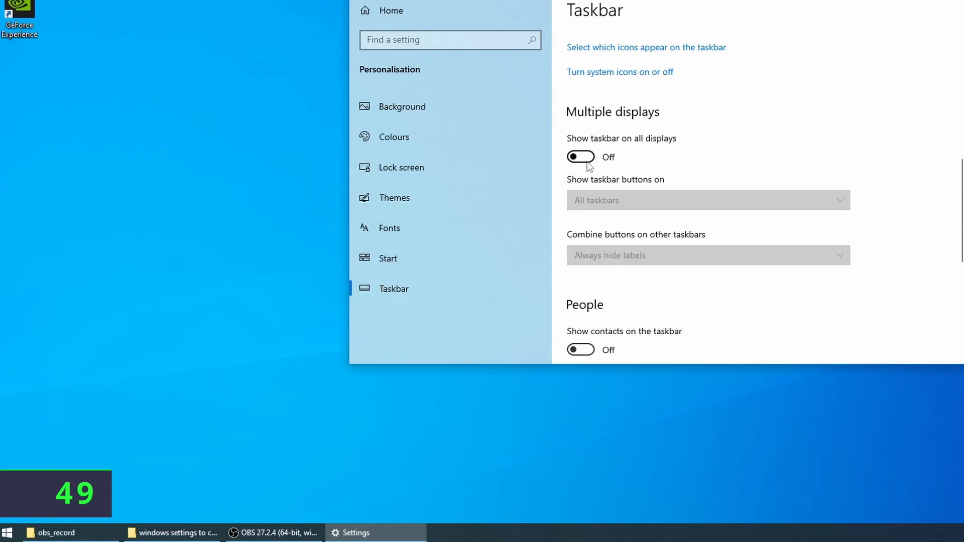
scroll(901, 208, down, 2)
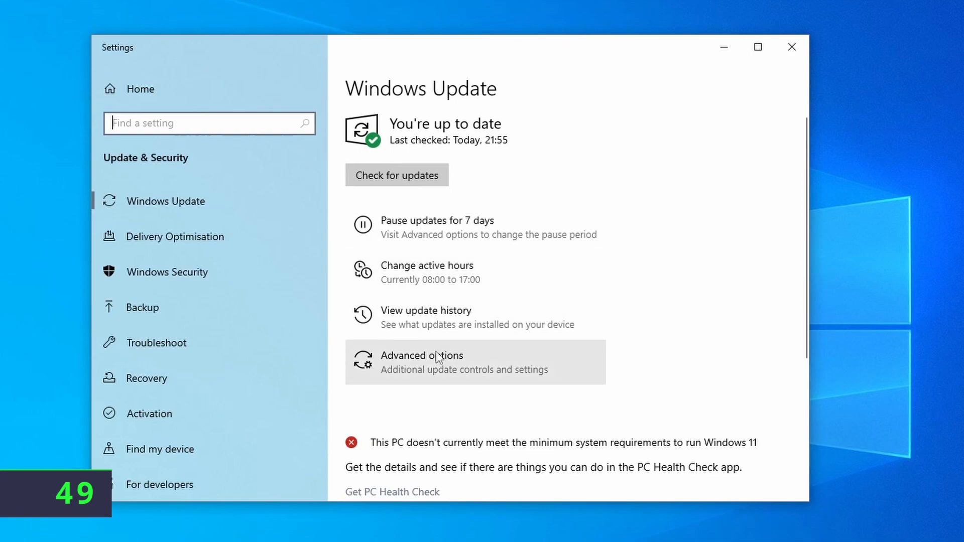
Open Windows Update's Advanced options page
click(424, 370)
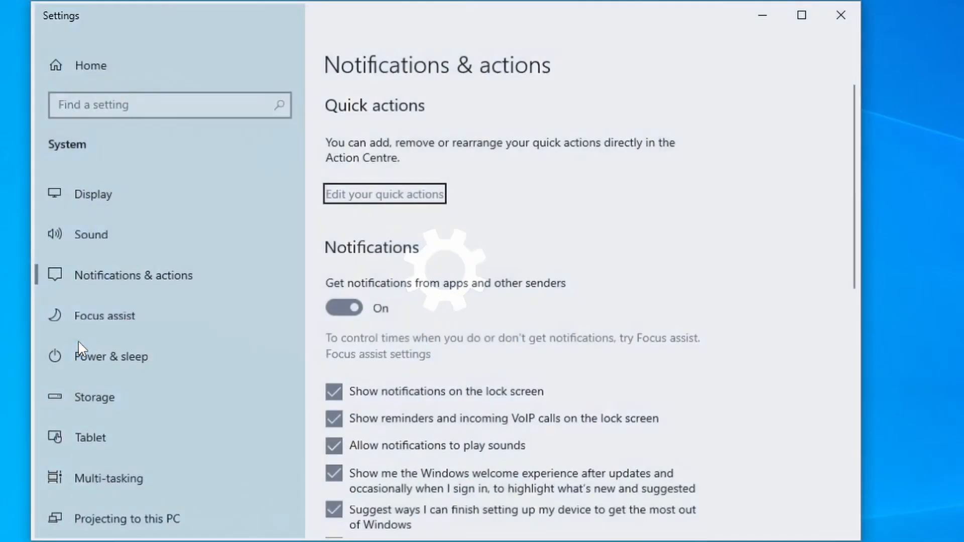
Uncheck 'Suggest ways I can finish setting up my device' in Notifications & actions
scroll(421, 505, down, 2)
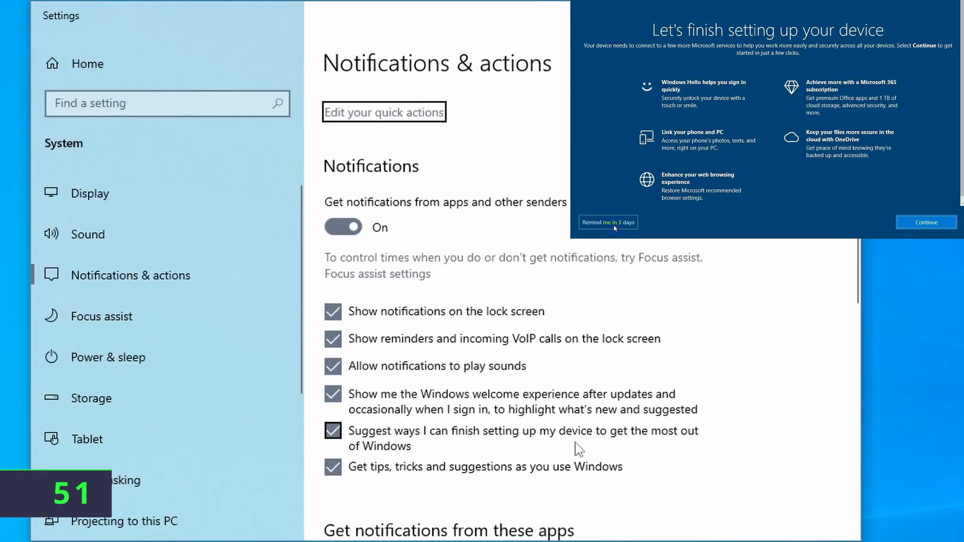
click(321, 441)
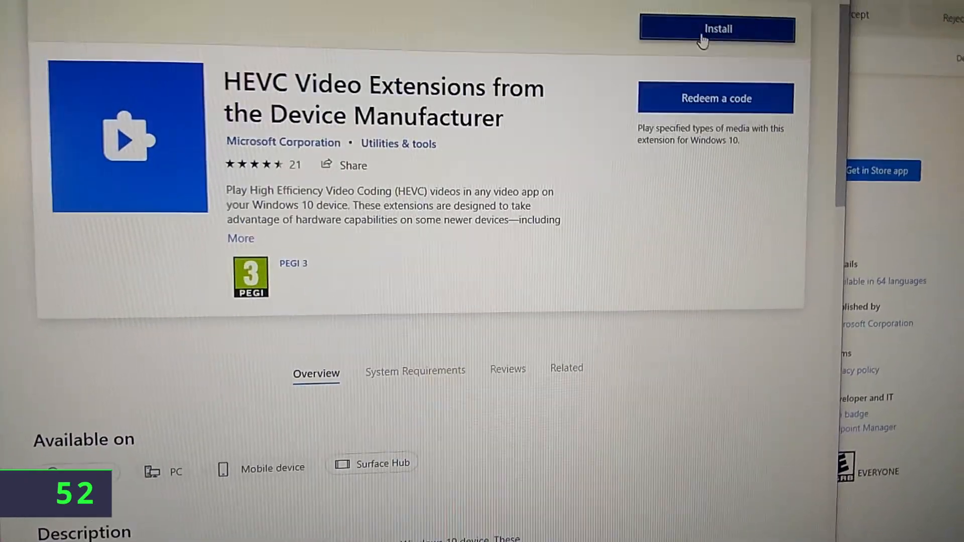
Install HEVC Video Extensions from the Device Manufacturer from its Store page
click(737, 54)
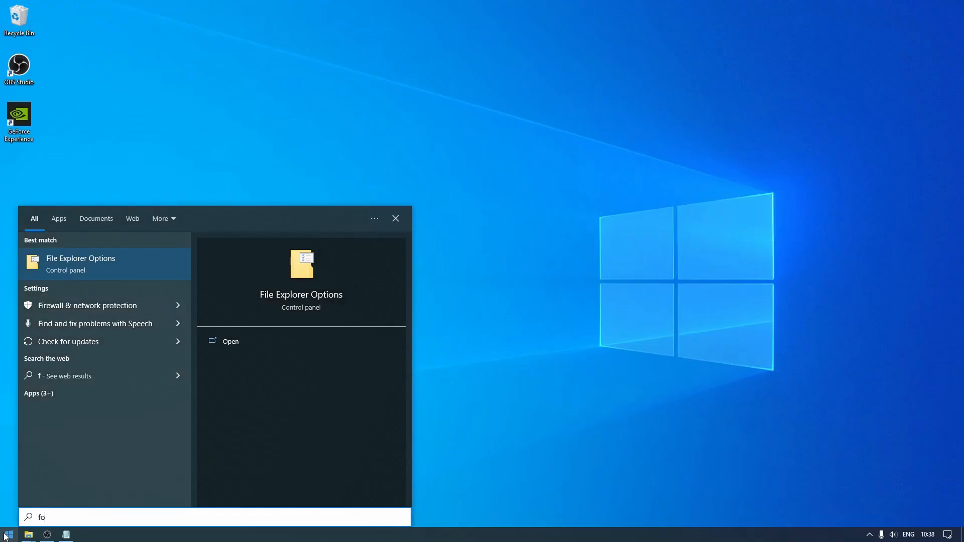
Set File Explorer Options to open File Explorer to This PC, then verify with Win+E
text(older)
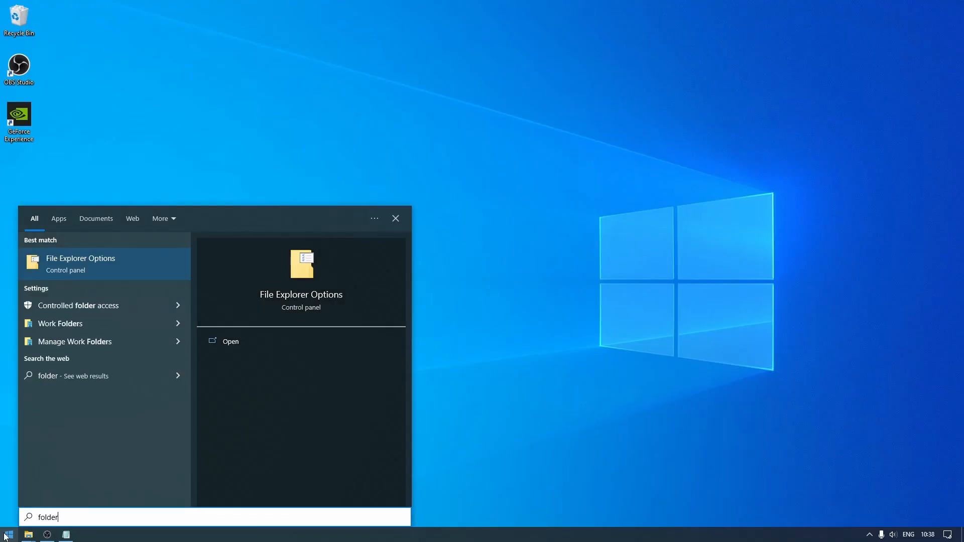
key(Return)
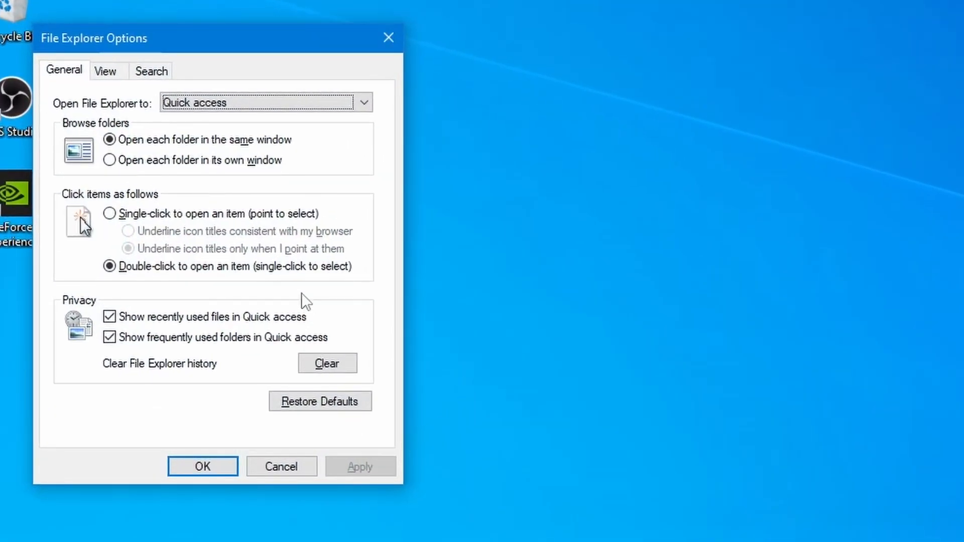
click(241, 102)
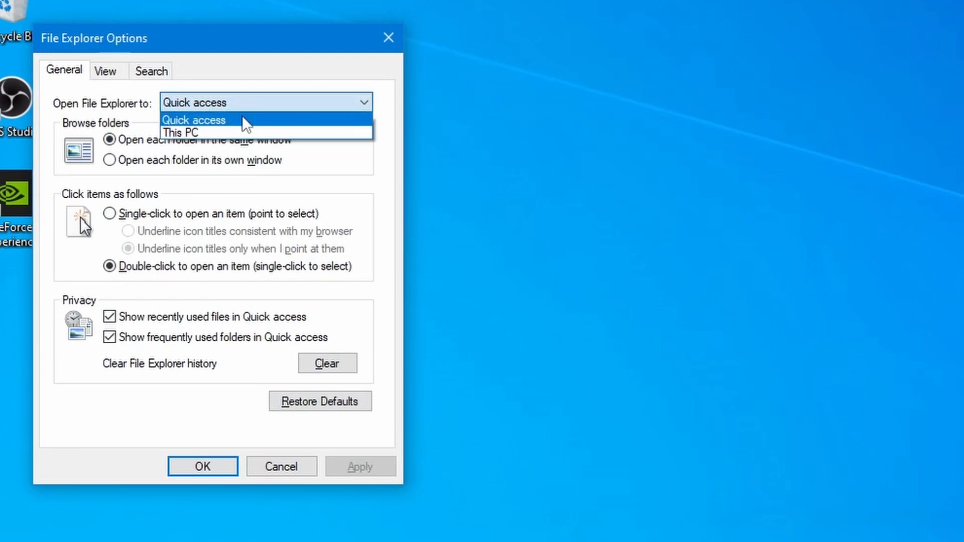
click(240, 133)
click(203, 466)
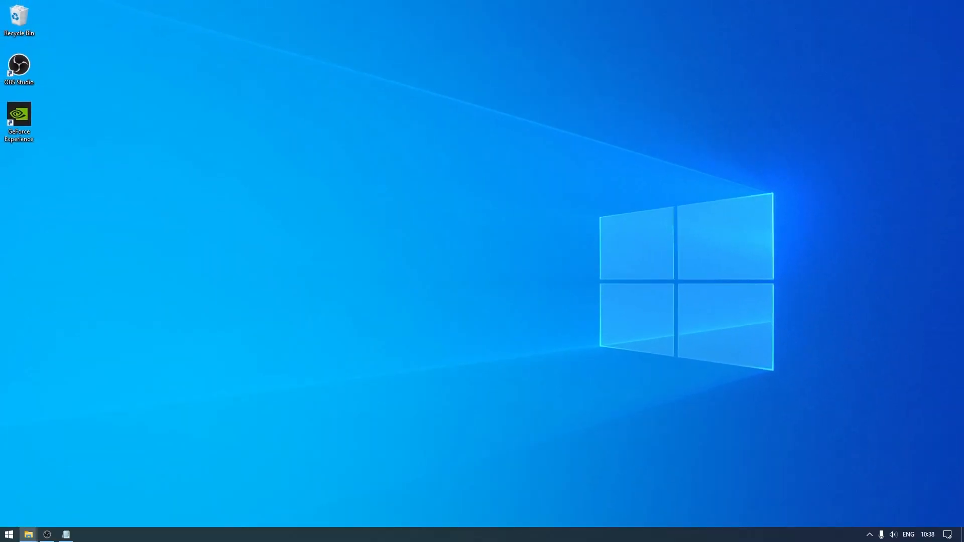
key(super+e)
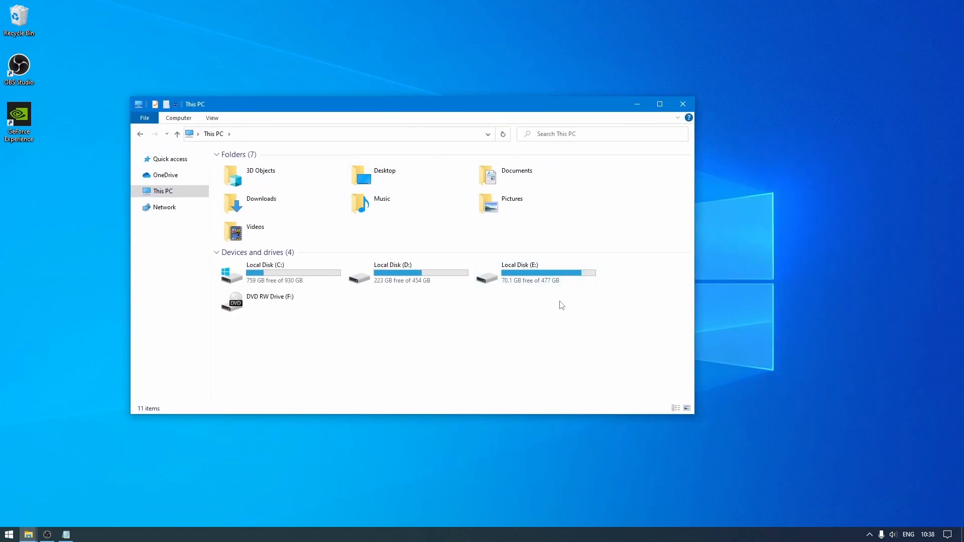
drag(635, 270, 564, 325)
drag(591, 352, 545, 359)
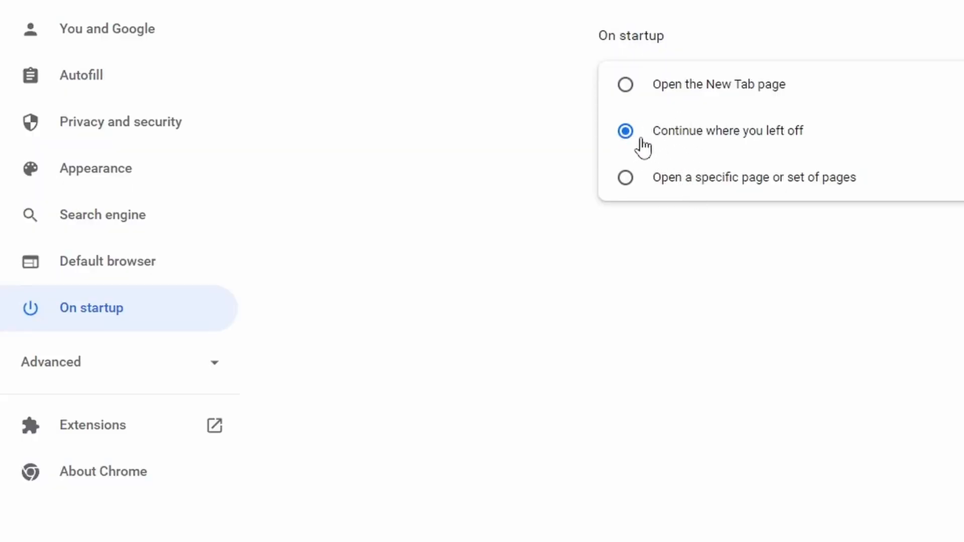
Set Chrome's On startup option to 'Continue where you left off'
click(623, 91)
click(625, 131)
click(626, 176)
click(626, 131)
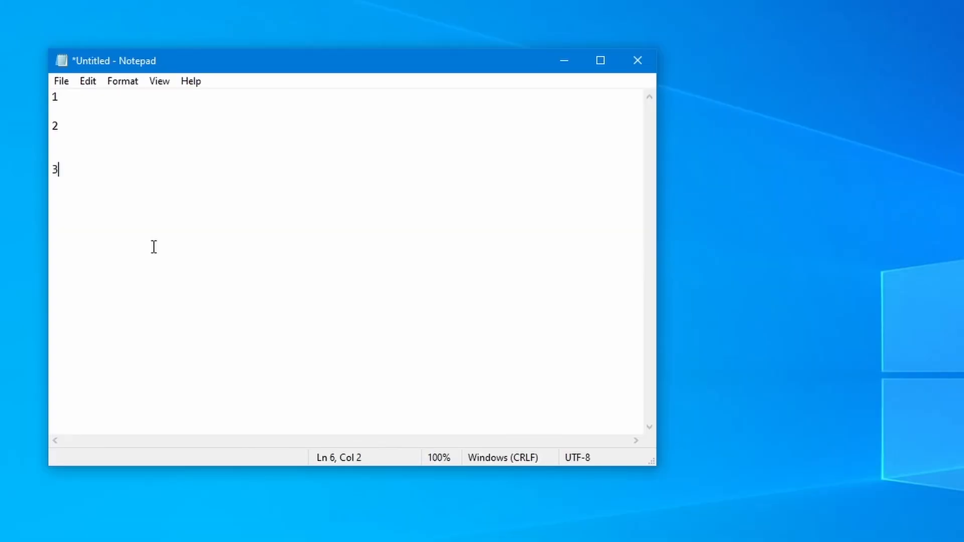
Turn on clipboard history with Win+V
key(super+v)
click(213, 415)
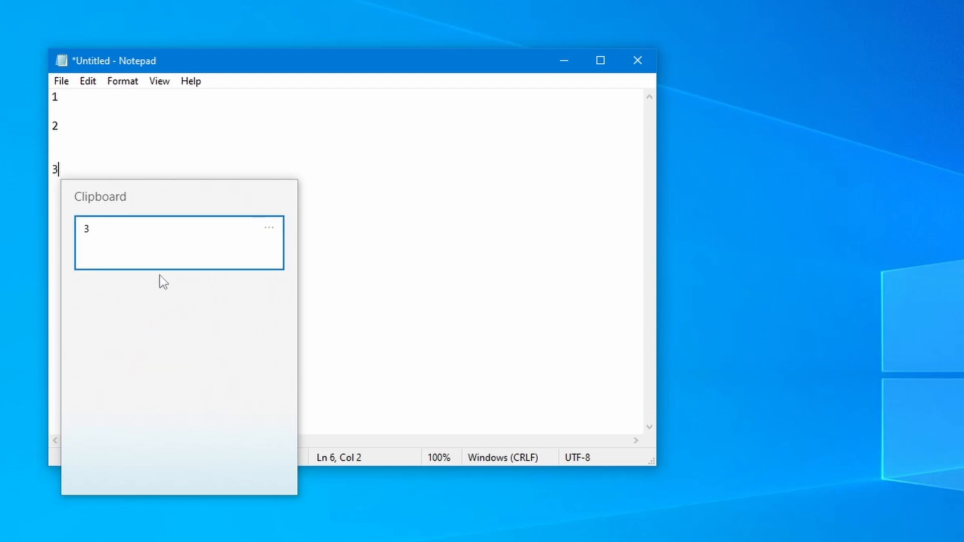
key(Escape)
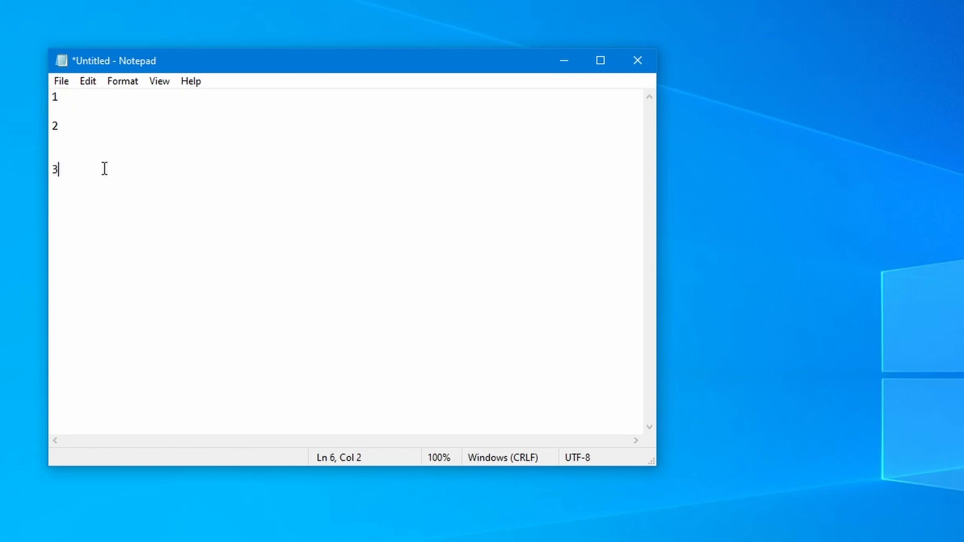
Paste the earlier 2 and 3 from clipboard history so the line reads 323, then copy 323
key(super+v)
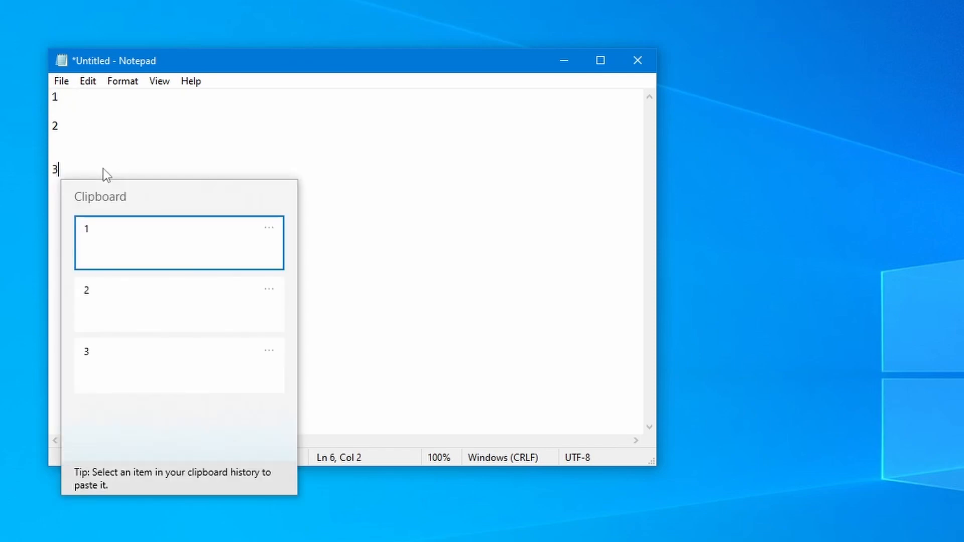
click(120, 326)
key(super+v)
click(139, 342)
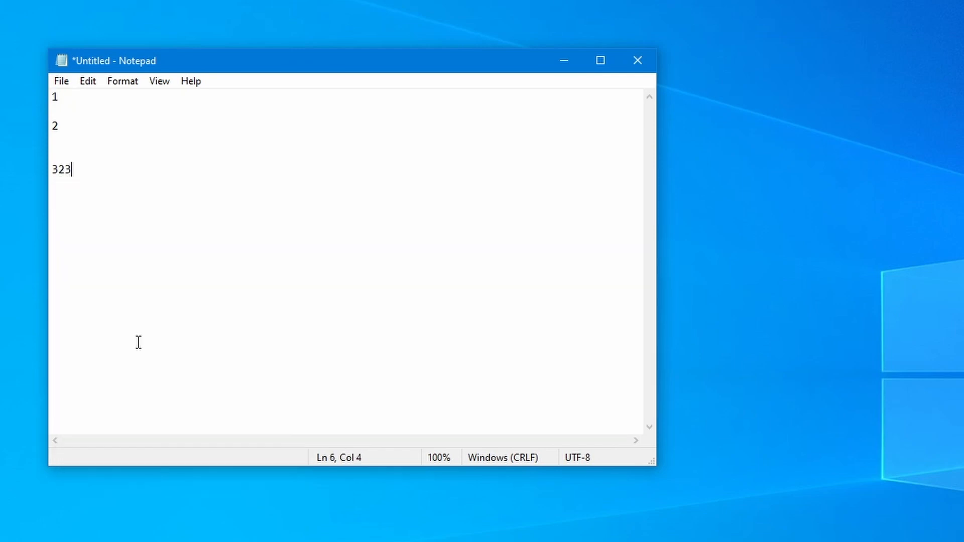
right_click(59, 166)
click(125, 218)
click(109, 175)
Check 323 is in clipboard history, install Classic Start Menu, and choose 'Classic with two columns' style
key(super+v)
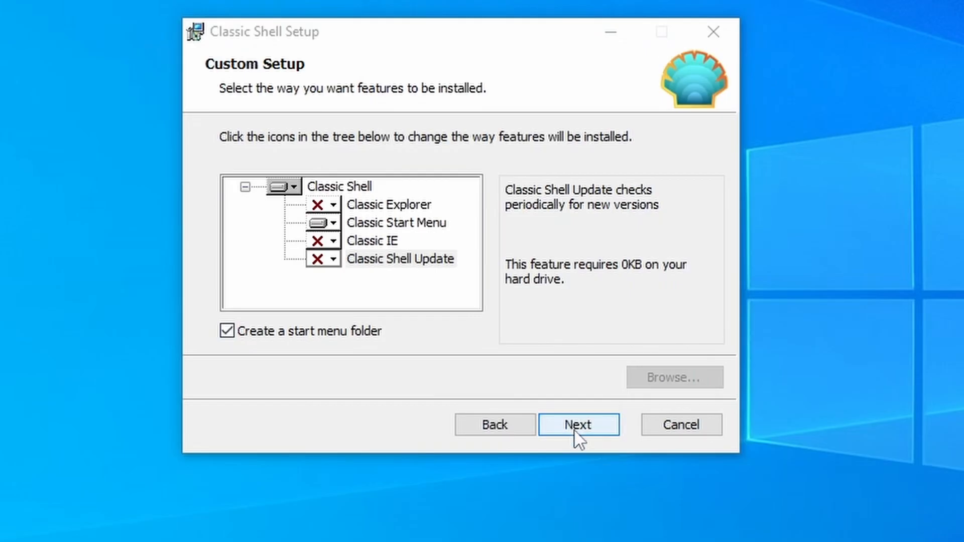
click(575, 430)
click(574, 430)
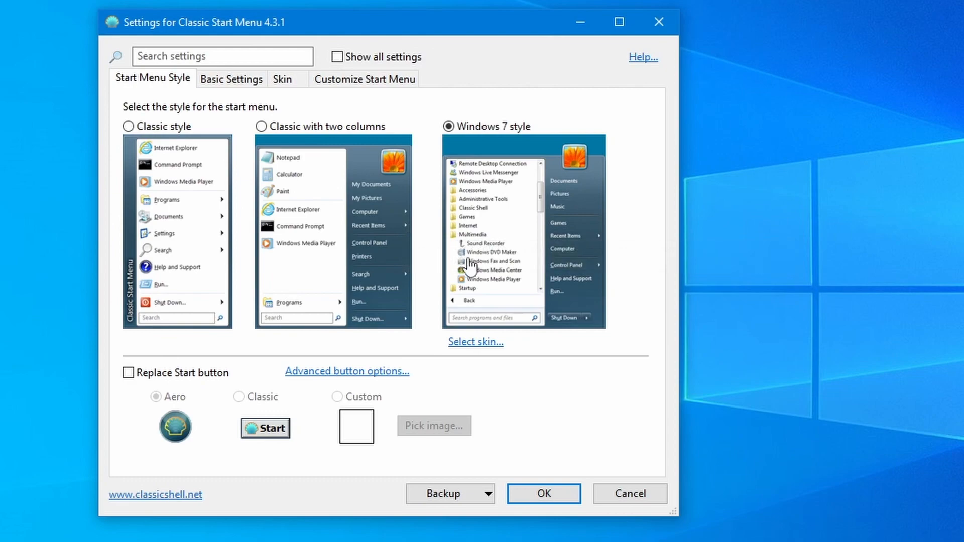
click(261, 128)
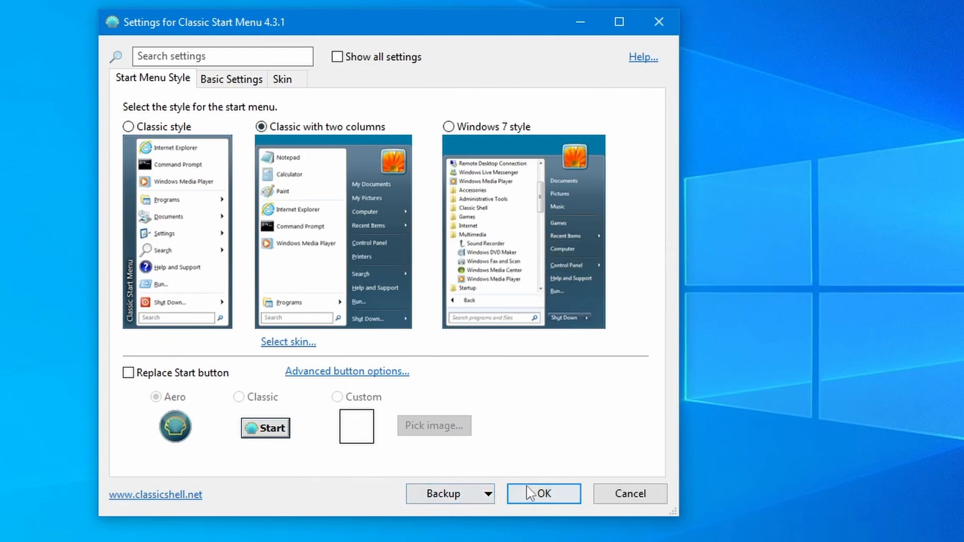
click(532, 497)
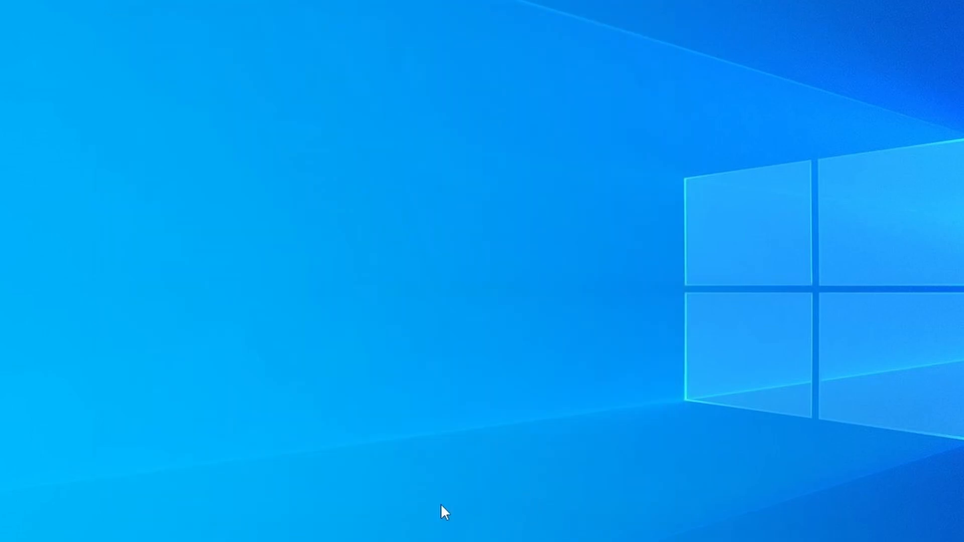
Open the two-column Classic Start menu and browse each program's recent-item jump list
click(9, 540)
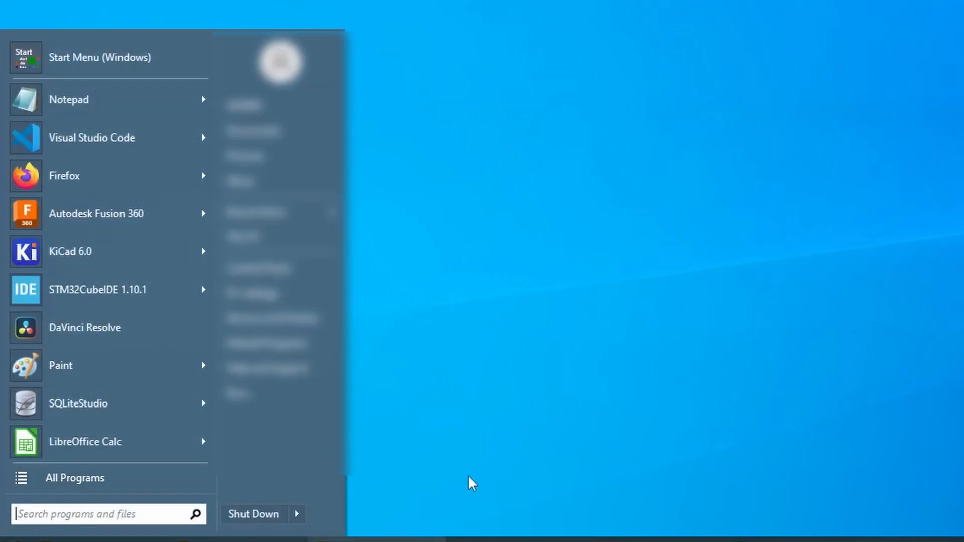
mouse_move(201, 104)
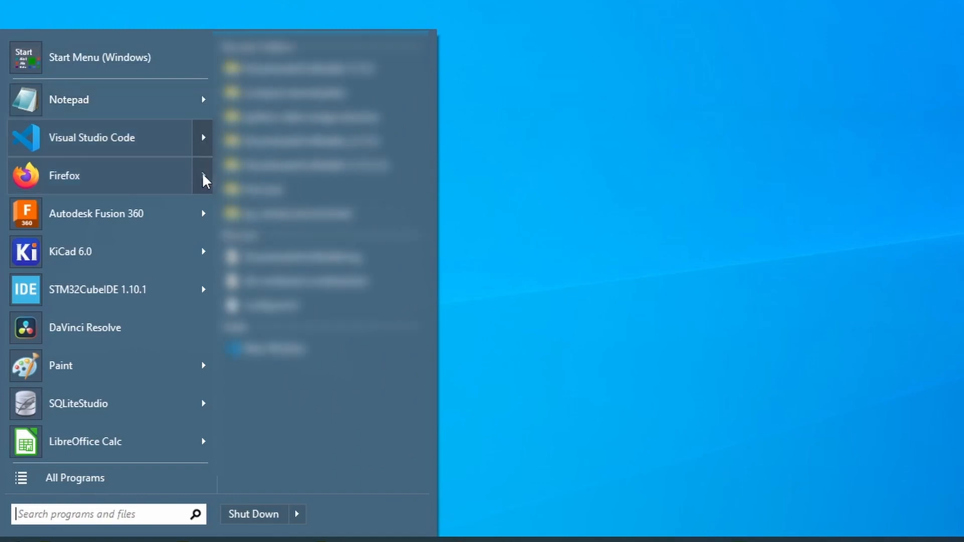
mouse_move(205, 180)
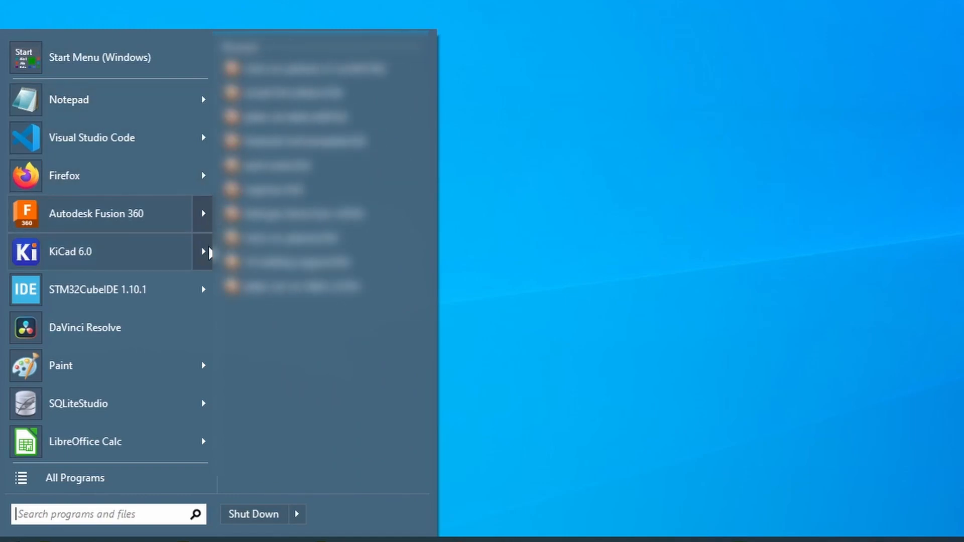
mouse_move(209, 257)
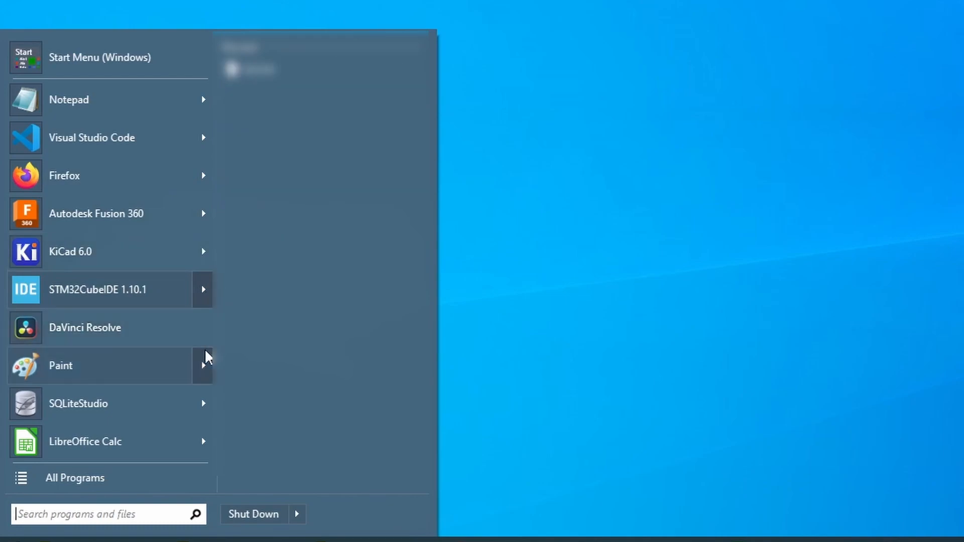
mouse_move(201, 368)
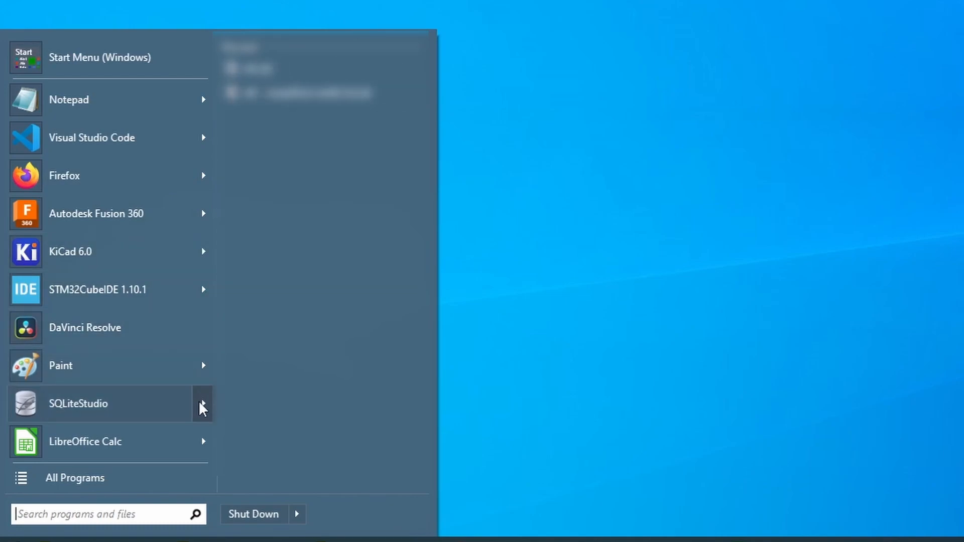
mouse_move(201, 439)
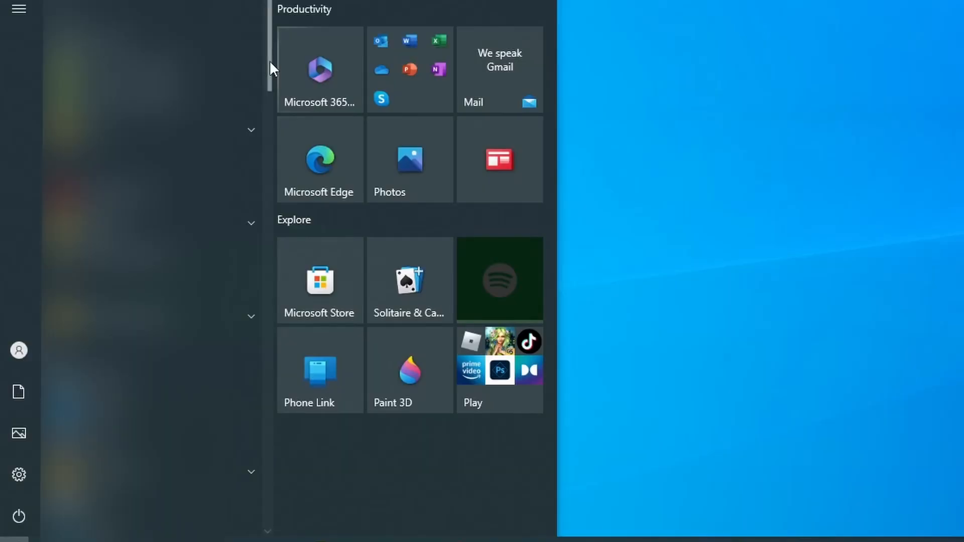
drag(269, 60, 259, 444)
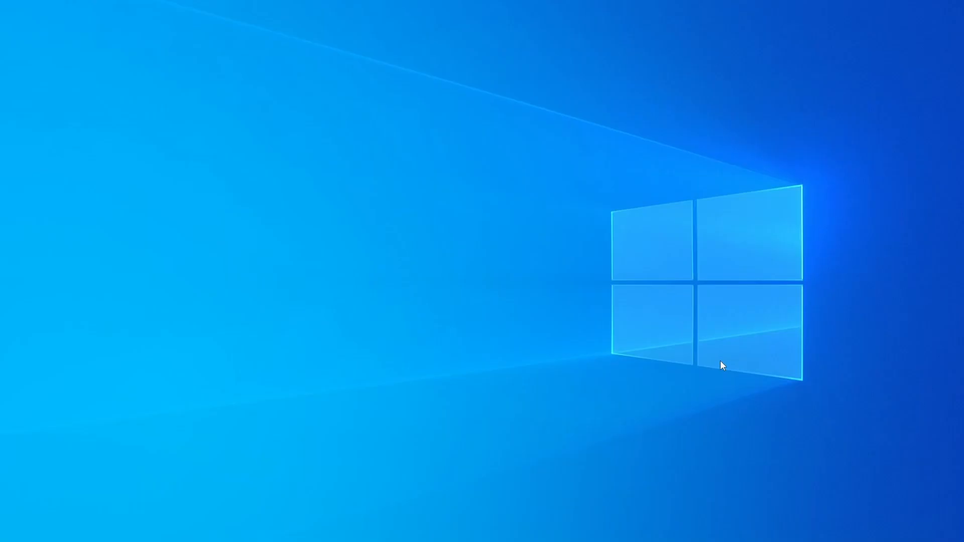
key(alt+z)
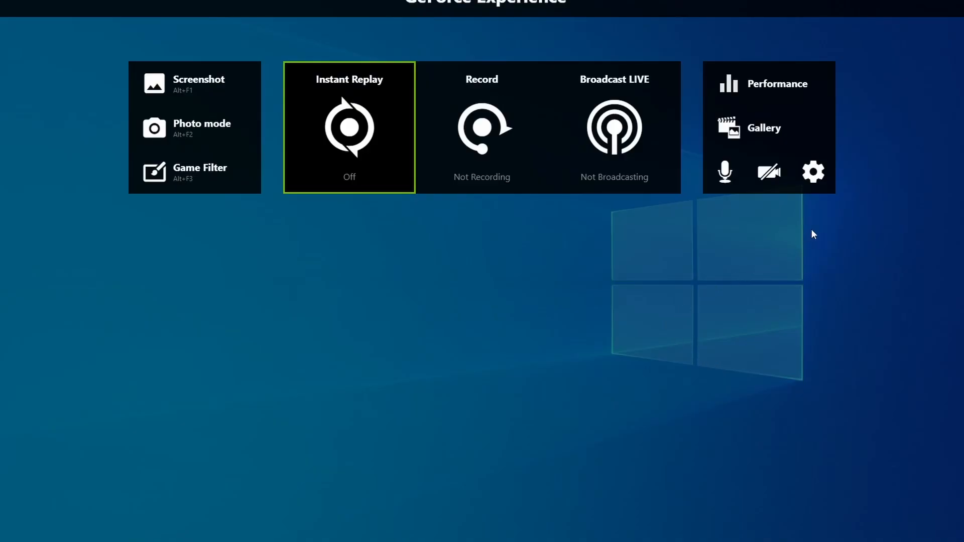
Open the overlay settings and check the Privacy control for desktop capture
click(813, 172)
scroll(582, 341, down, 3)
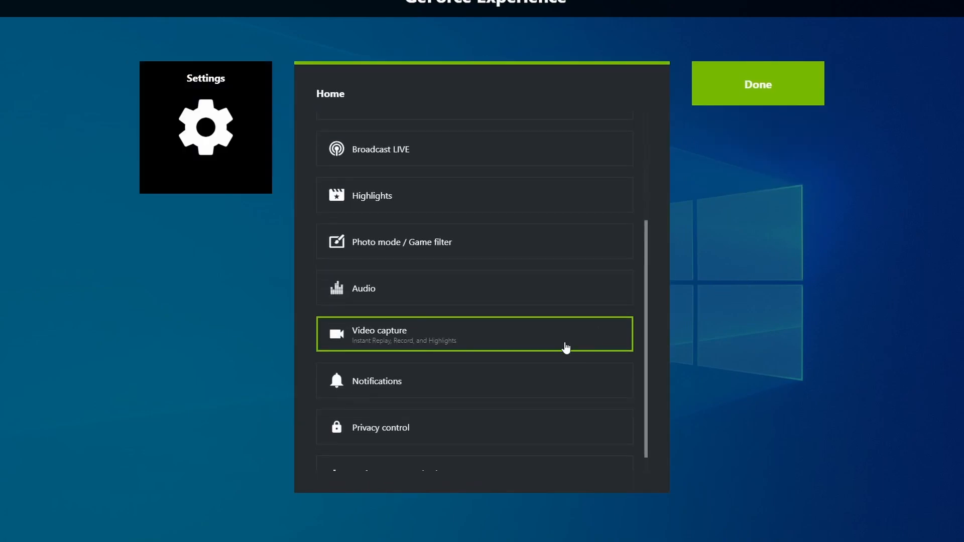
scroll(432, 382, down, 1)
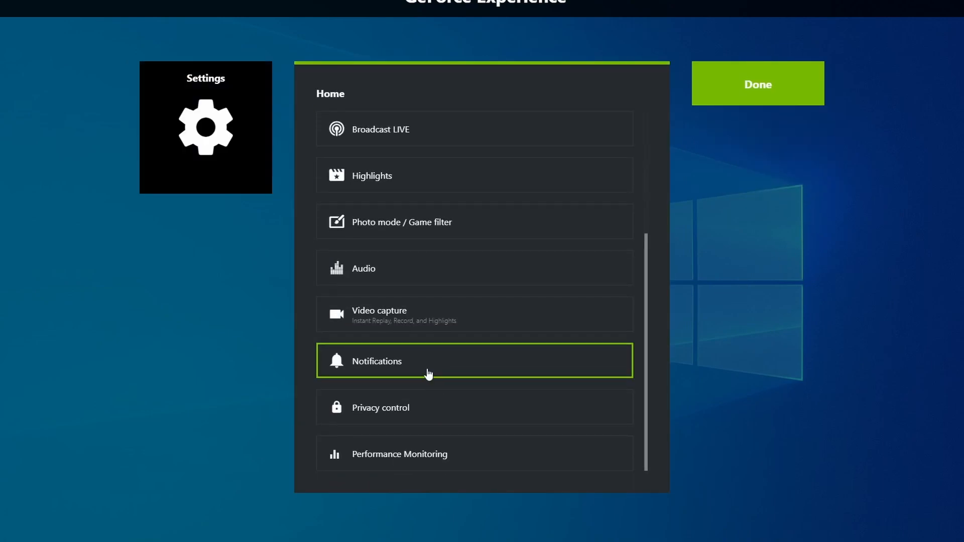
click(415, 419)
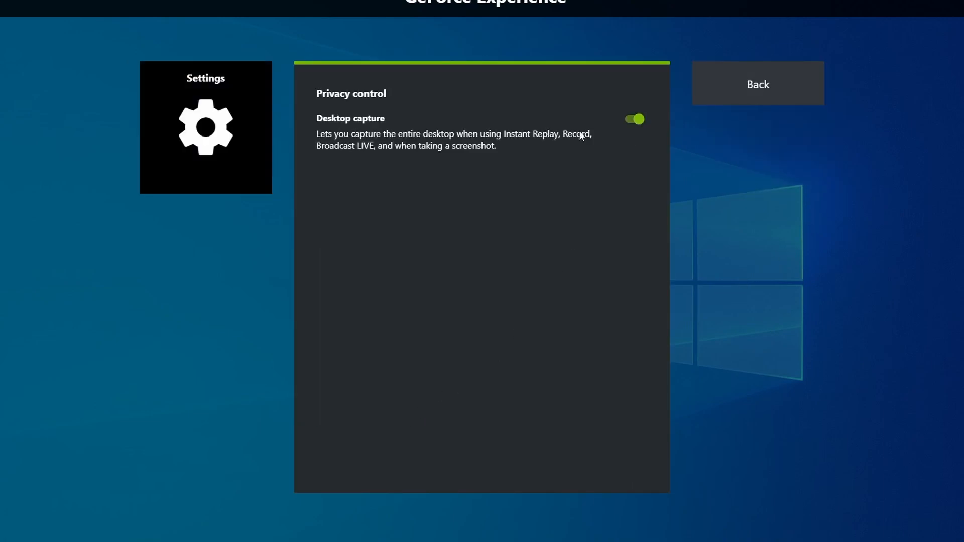
click(767, 94)
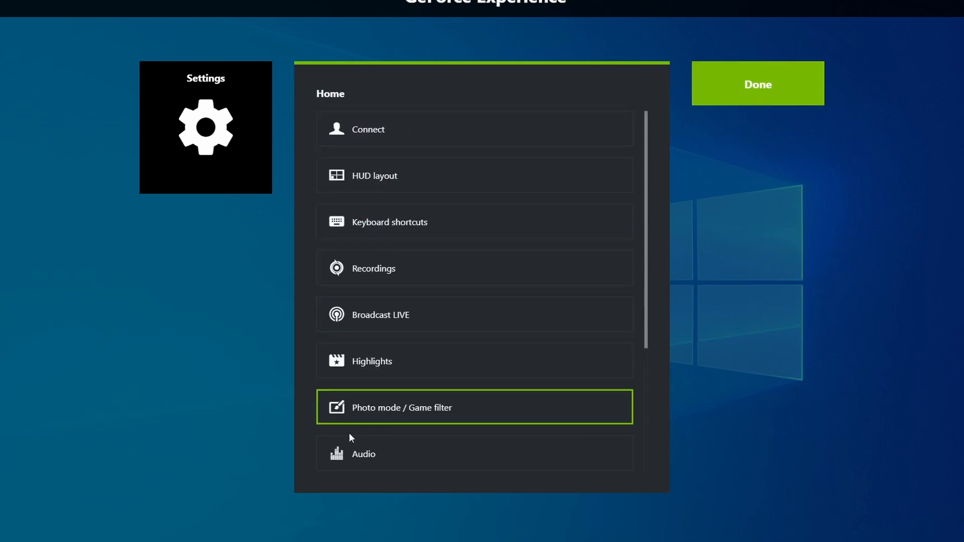
Review the Audio settings, then open Video capture (1080p HD, 60 FPS, 50 Mbps)
click(377, 462)
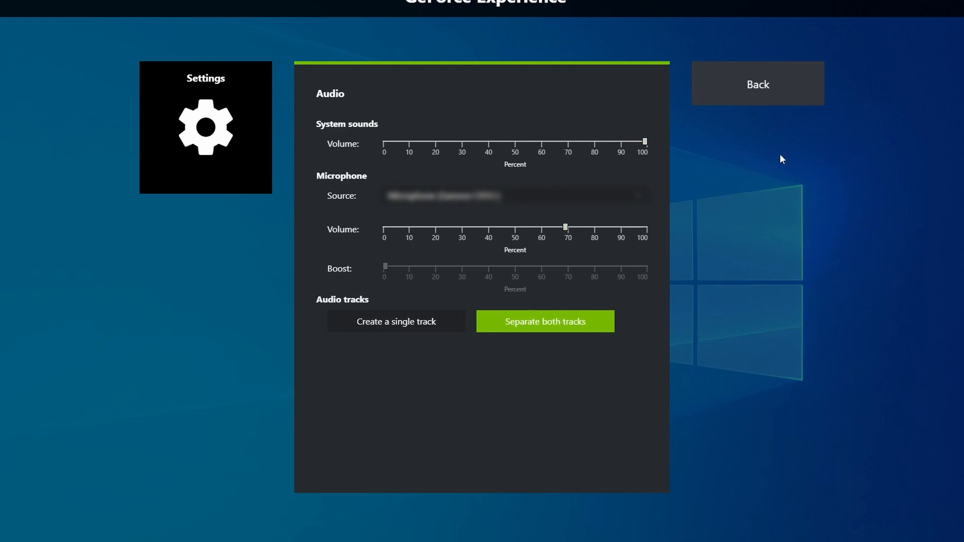
click(768, 95)
scroll(426, 286, down, 3)
scroll(389, 302, down, 1)
click(453, 322)
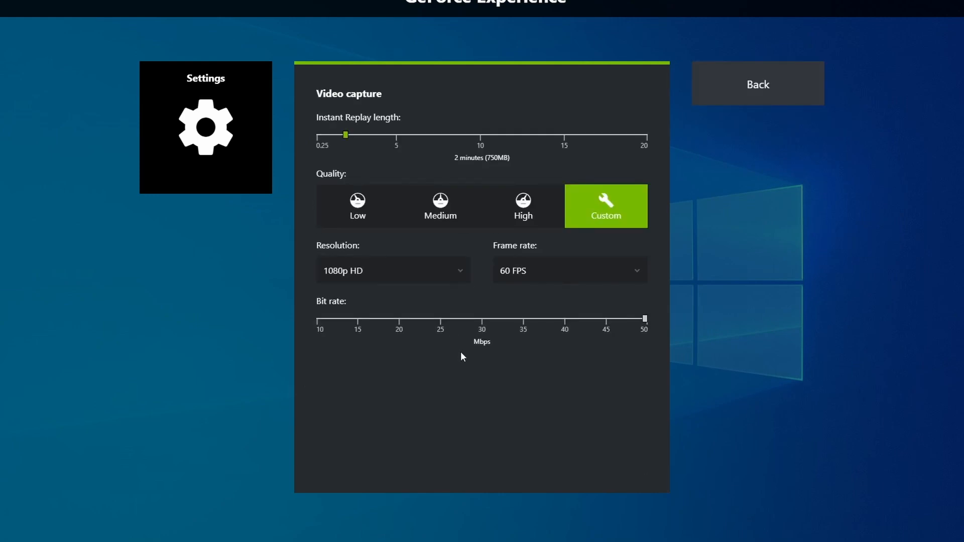